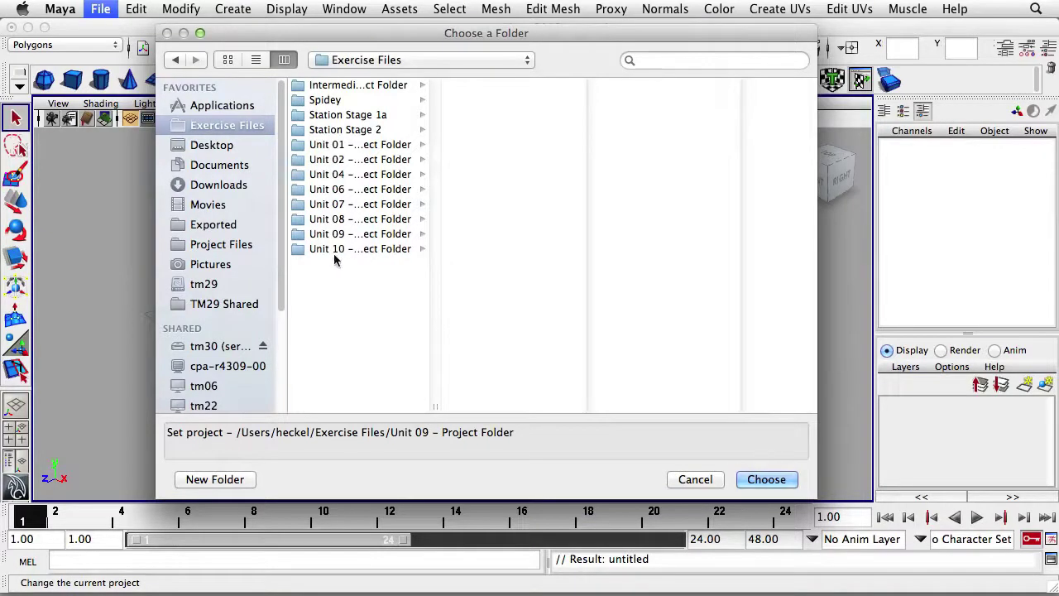
# Step: Set the current project to the Unit 10 - Project Folder in Exercise Files
pyautogui.moveTo(434, 411); pyautogui.dragTo(508, 411)
pyautogui.click(371, 250)
pyautogui.click(766, 479)
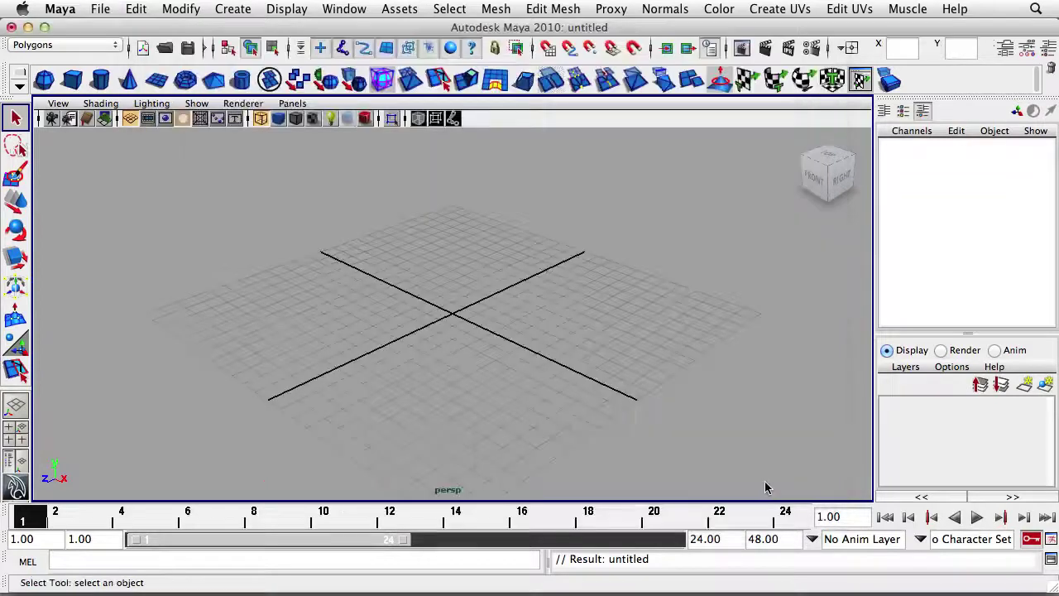
# Step: Open the scene Butterfly.mb from the project's scenes folder
pyautogui.click(100, 10)
pyautogui.click(107, 52)
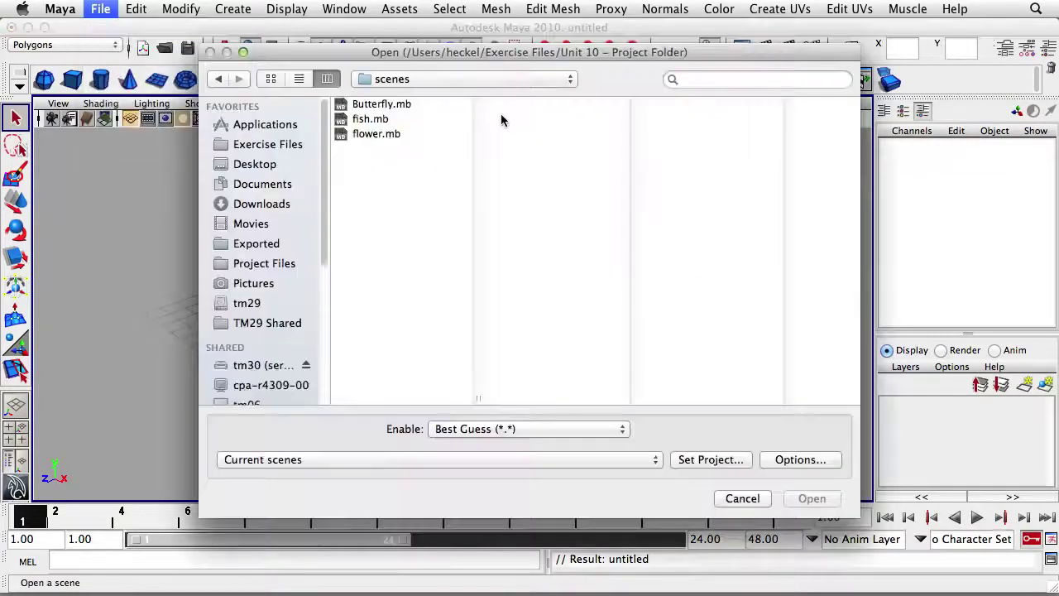
pyautogui.click(363, 92)
pyautogui.click(798, 485)
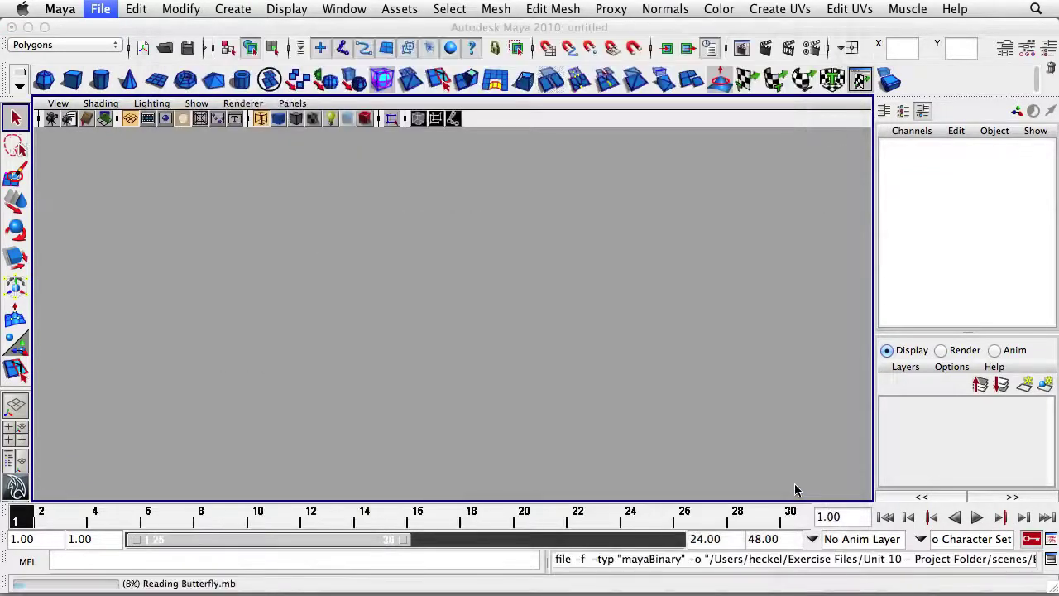
# Step: Examine the untextured butterfly's wings and body from several angles in the perspective view
pyautogui.keyDown('alt'); pyautogui.moveTo(669, 274); pyautogui.dragTo(469, 298); pyautogui.keyUp('alt')
pyautogui.scroll(-3, 546, 331)
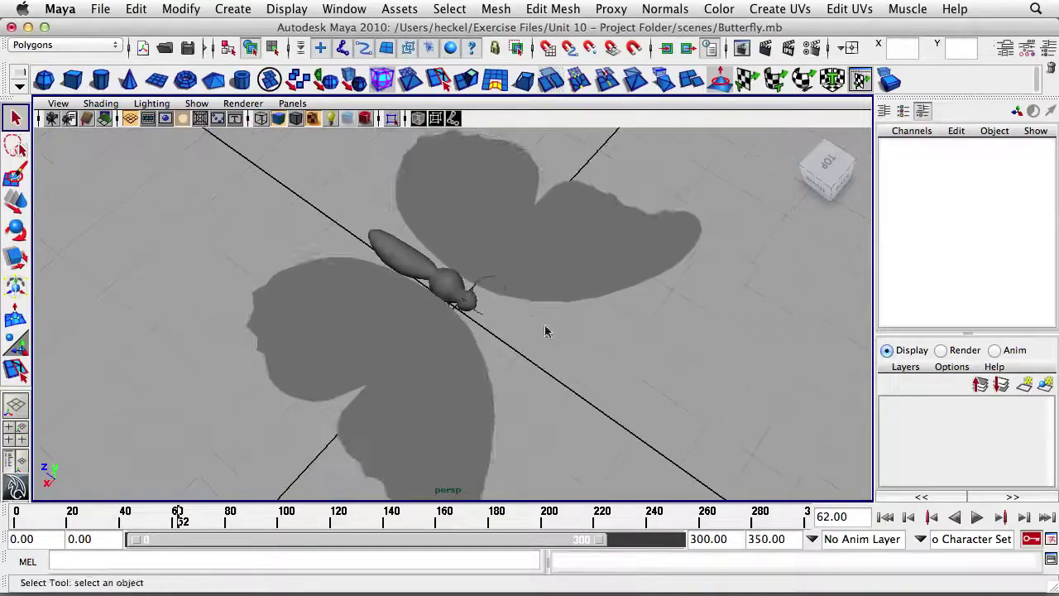
pyautogui.keyDown('alt'); pyautogui.moveTo(546, 332); pyautogui.dragTo(532, 336, button='middle'); pyautogui.keyUp('alt')
pyautogui.keyDown('alt'); pyautogui.moveTo(532, 336); pyautogui.dragTo(496, 295); pyautogui.keyUp('alt')
pyautogui.keyDown('alt'); pyautogui.moveTo(497, 296); pyautogui.dragTo(581, 331, button='right'); pyautogui.keyUp('alt')
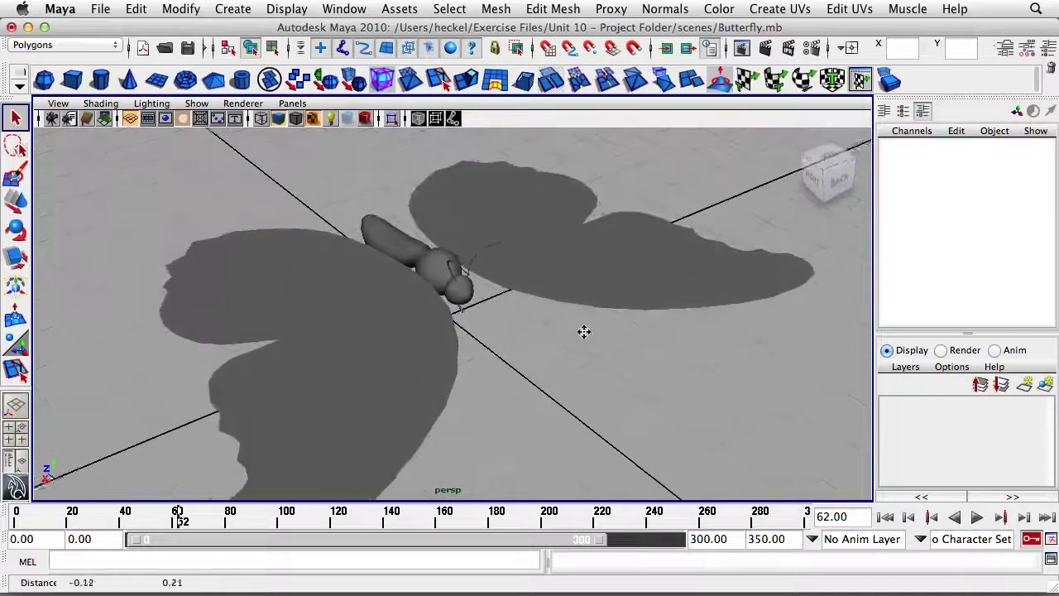
pyautogui.moveTo(582, 332)
pyautogui.keyDown('alt'); pyautogui.mouseDown()
pyautogui.moveTo(529, 292)
pyautogui.moveTo(558, 320)
pyautogui.moveTo(599, 324)
pyautogui.mouseUp(); pyautogui.keyUp('alt')
pyautogui.keyDown('alt'); pyautogui.moveTo(599, 329); pyautogui.dragTo(560, 269, button='middle'); pyautogui.keyUp('alt')
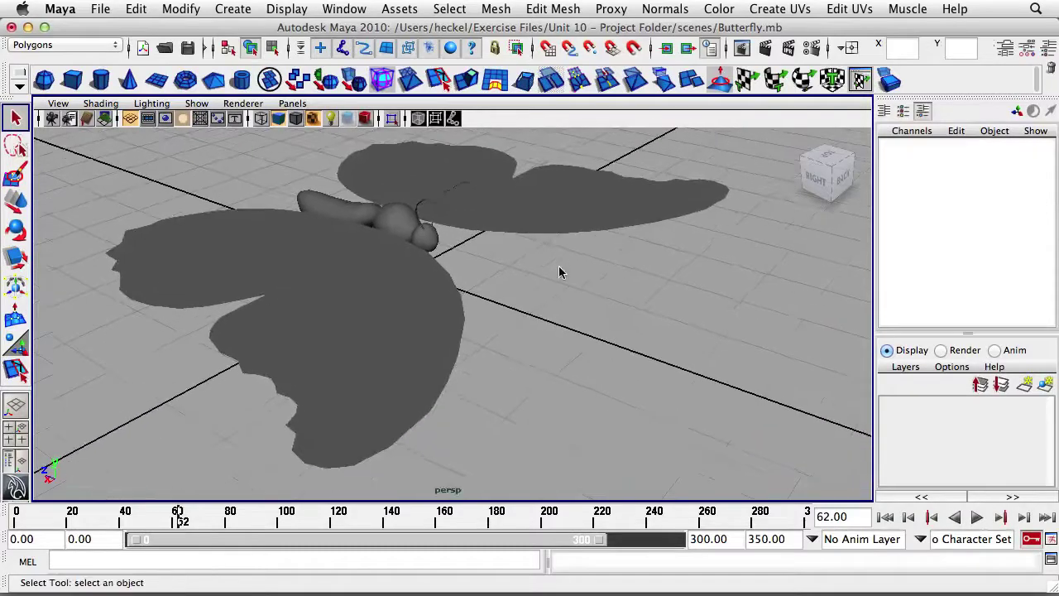
pyautogui.keyDown('alt'); pyautogui.moveTo(560, 269); pyautogui.dragTo(563, 279); pyautogui.keyUp('alt')
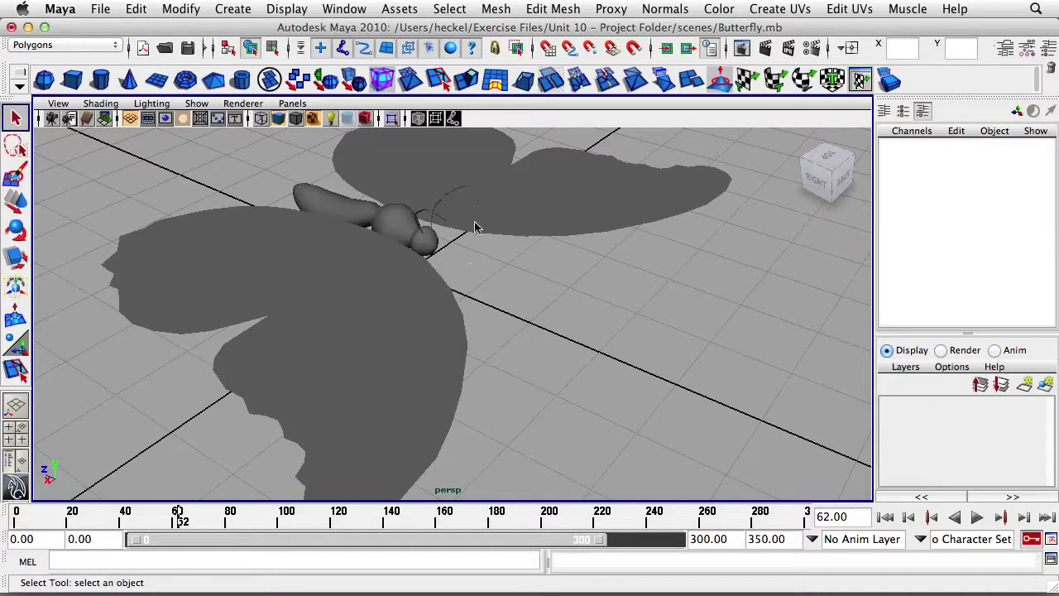
# Step: Create a new Lambert material in the Hypershade
pyautogui.click(346, 10)
pyautogui.moveTo(379, 53)
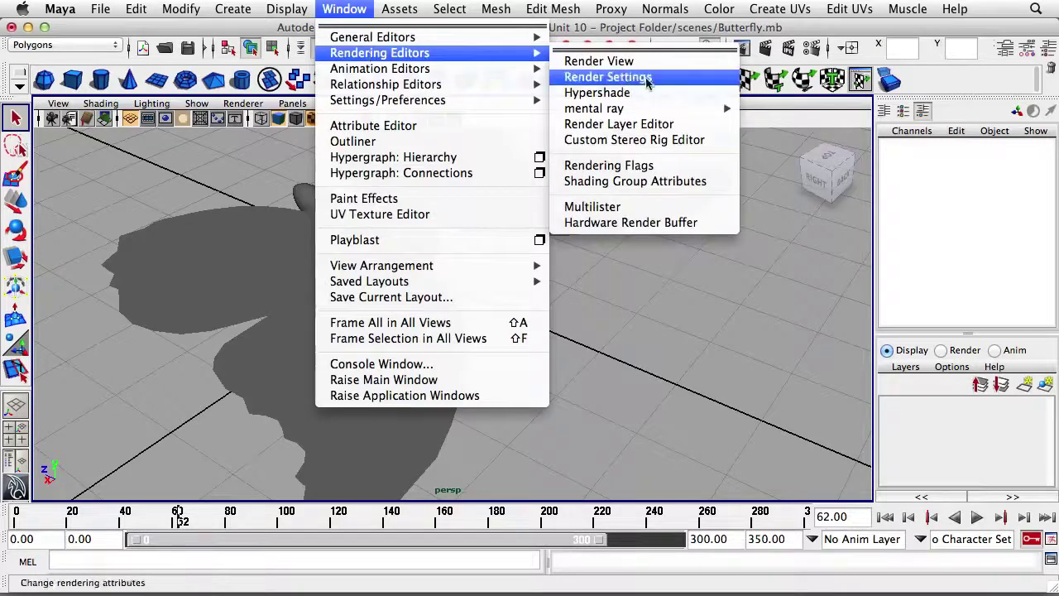
pyautogui.click(650, 93)
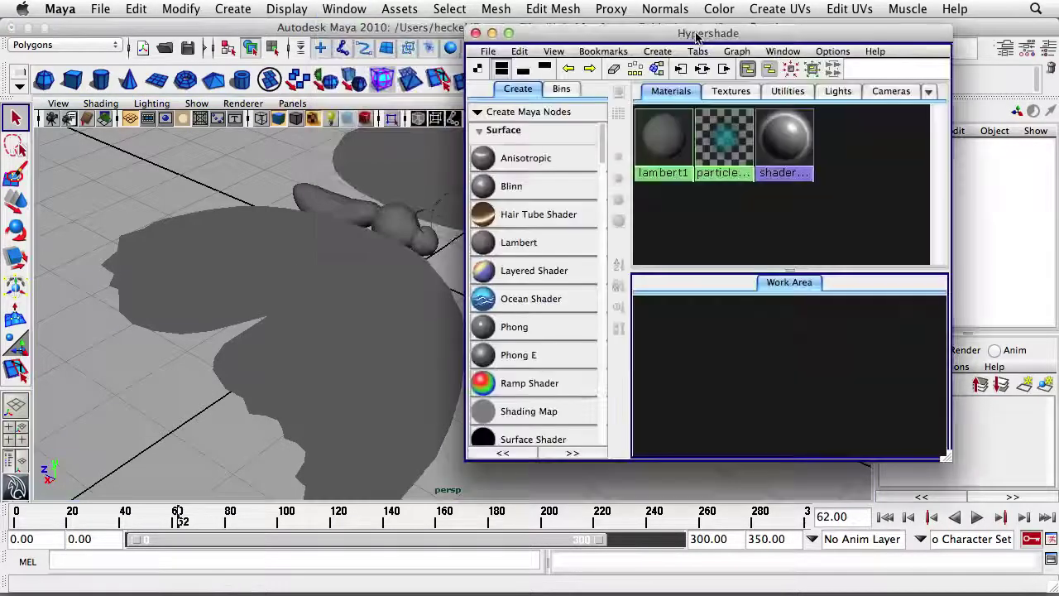
pyautogui.moveTo(696, 37); pyautogui.dragTo(379, 32)
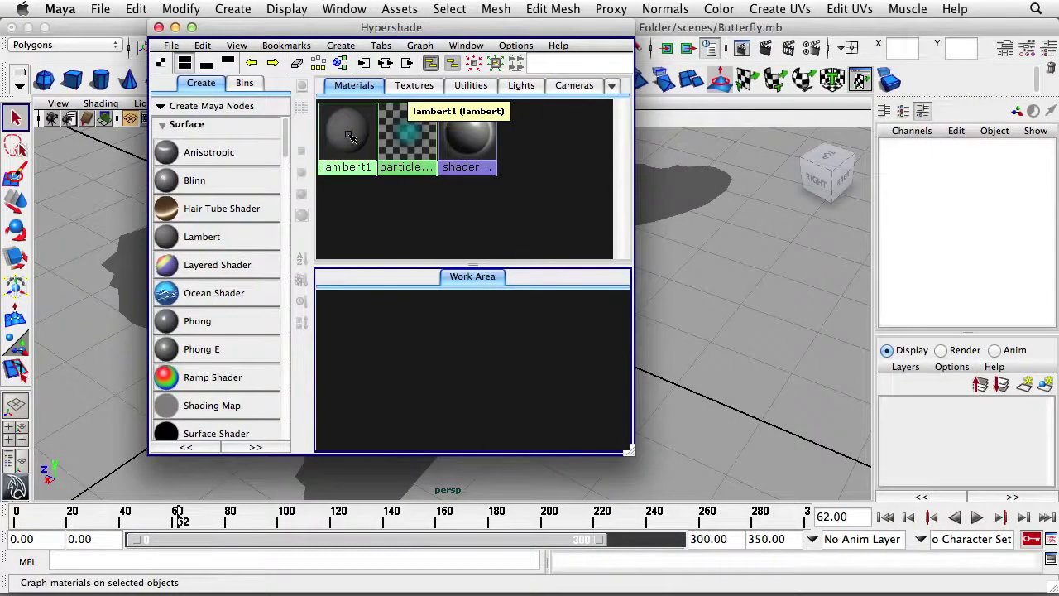
pyautogui.click(195, 238)
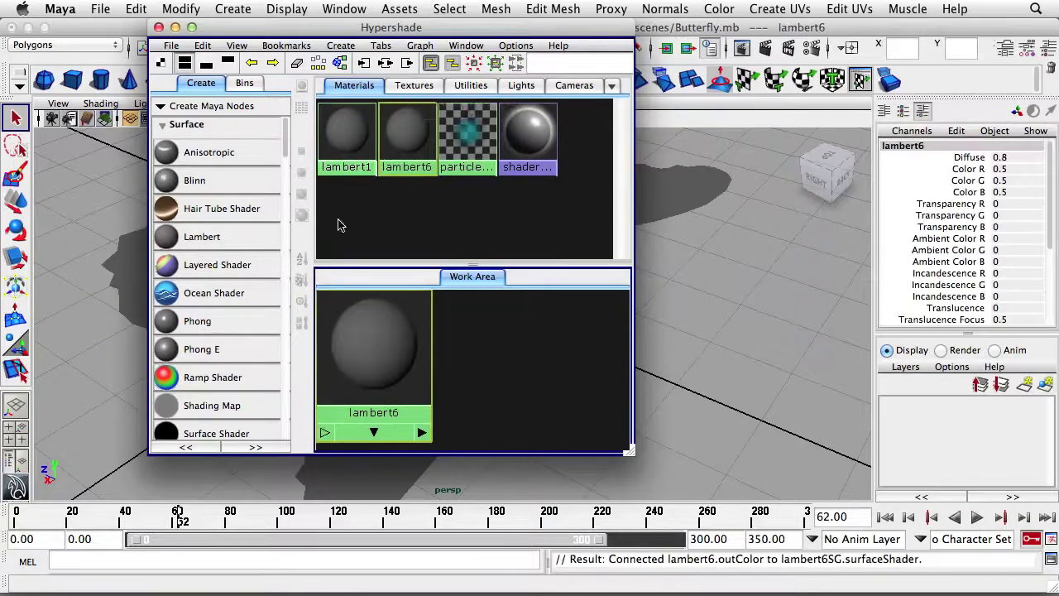
# Step: Rename the new Lambert material number_Mat
pyautogui.doubleClick(412, 132)
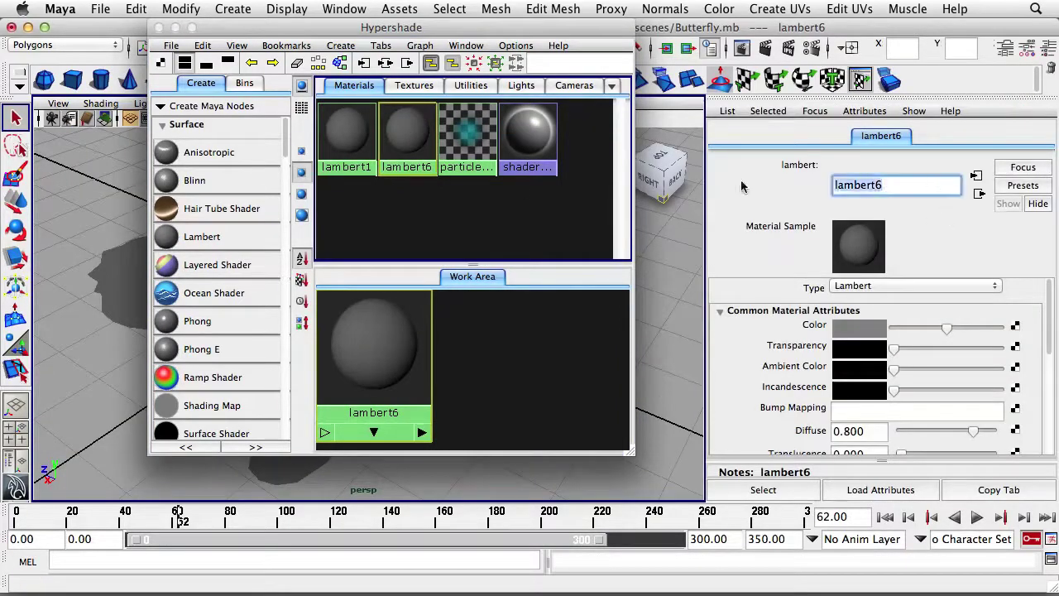
pyautogui.write('number')
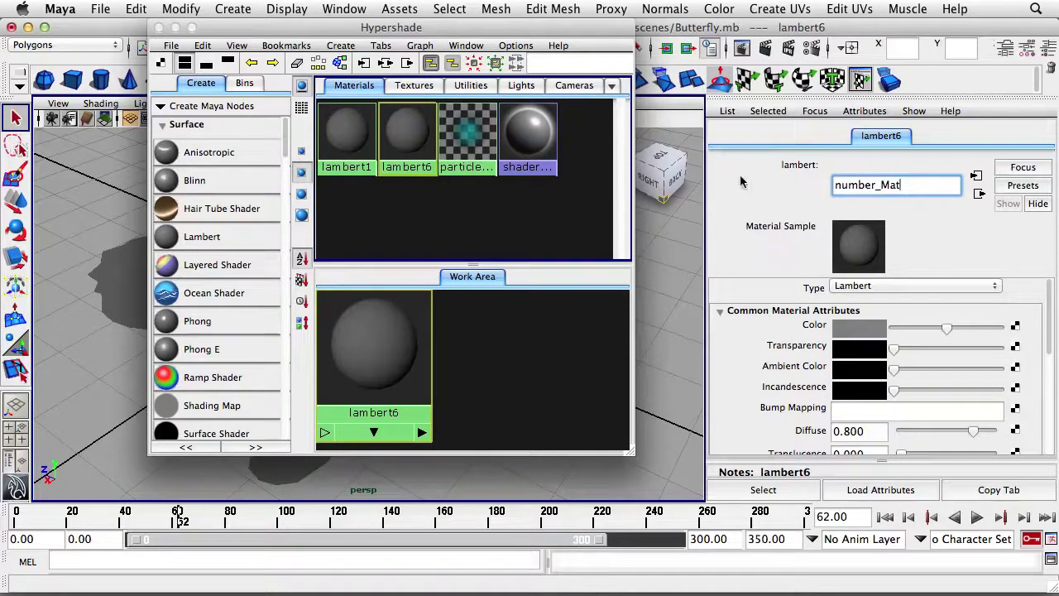
pyautogui.press('Return')
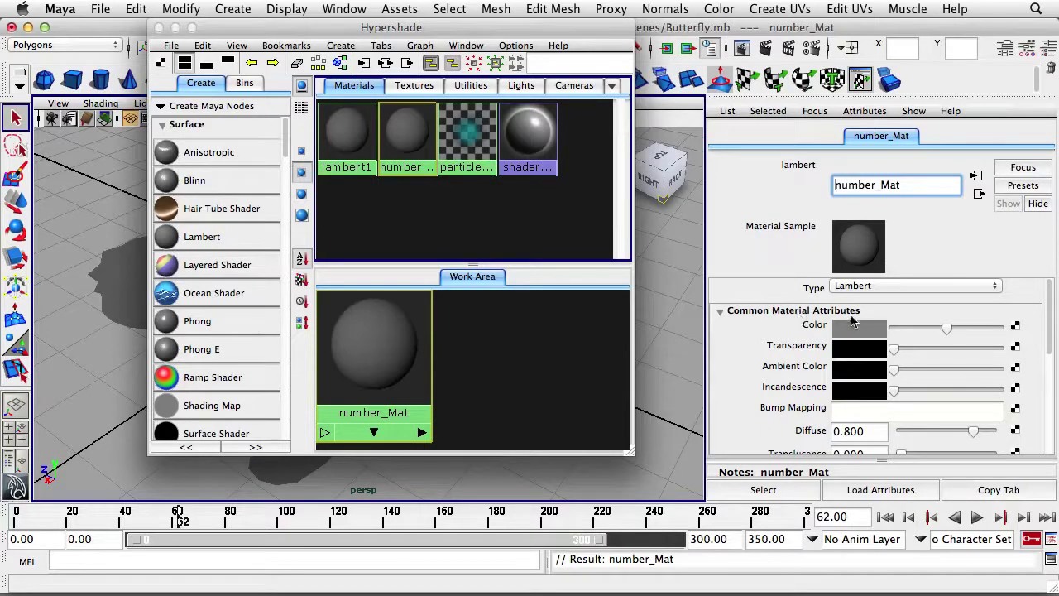
# Step: Map a File texture to the Color of number_Mat and load UV_number_grid.jpg from sourceimages as its image
pyautogui.click(1016, 327)
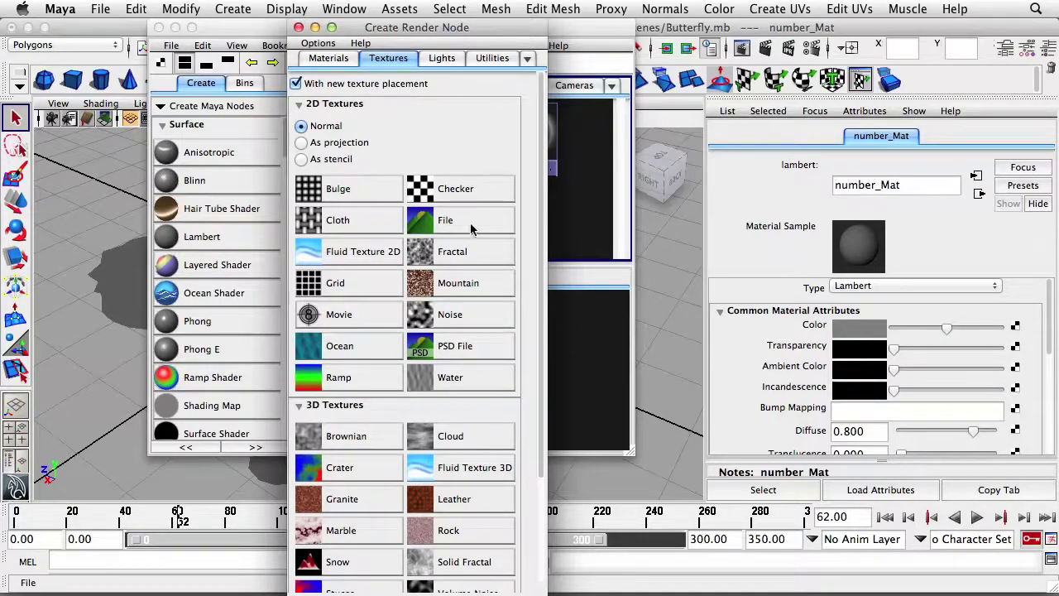
pyautogui.moveTo(437, 33); pyautogui.dragTo(490, 33)
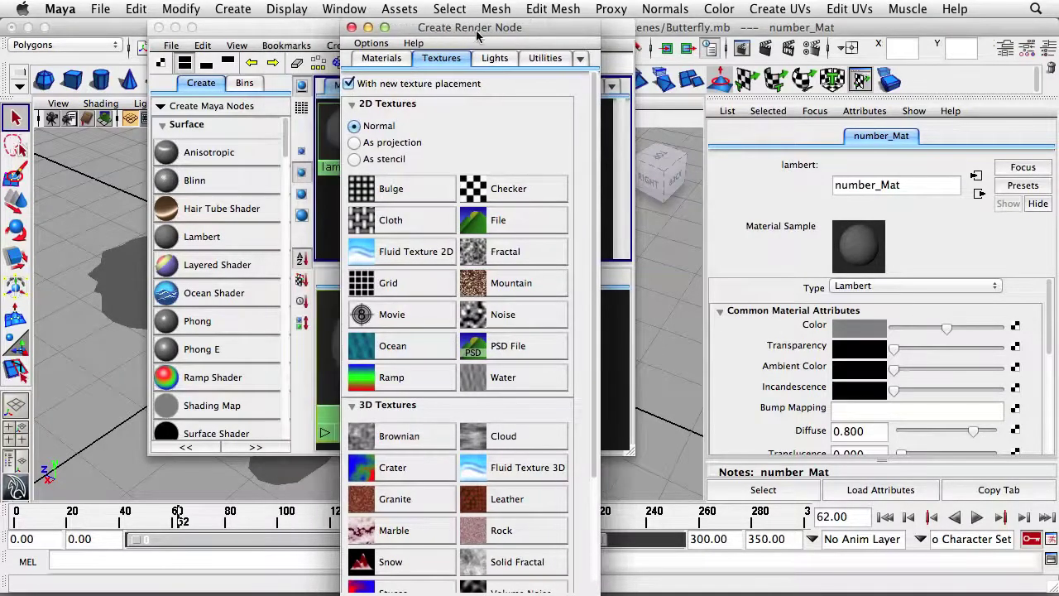
pyautogui.click(509, 222)
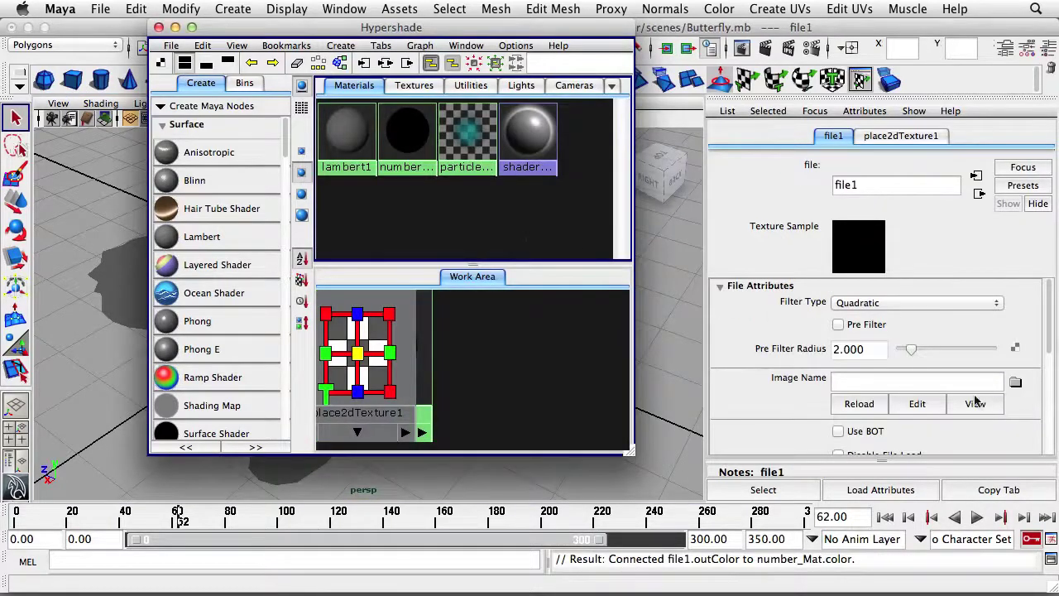
pyautogui.click(1016, 383)
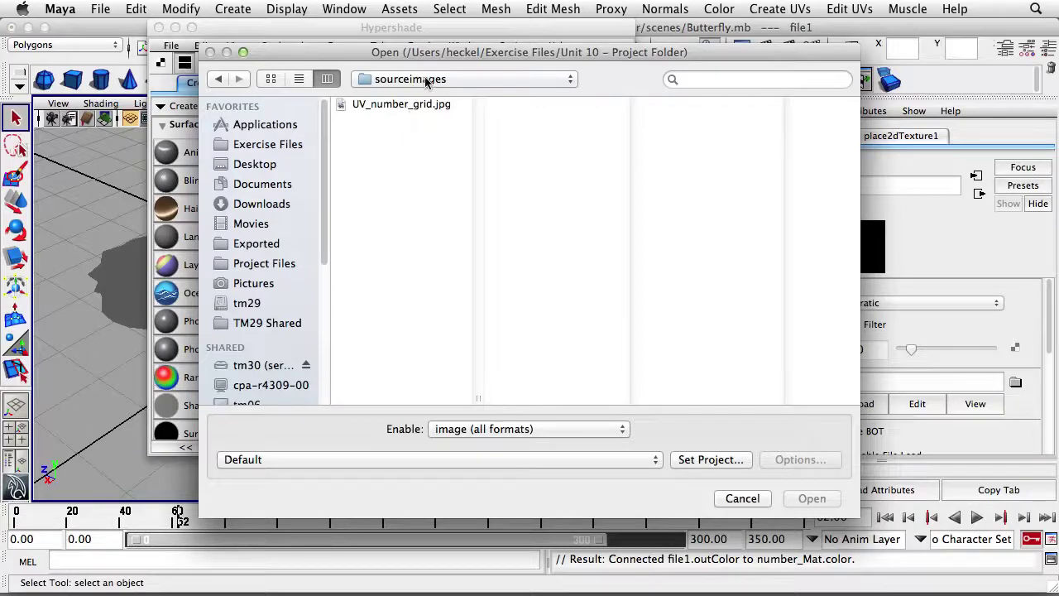
pyautogui.click(364, 105)
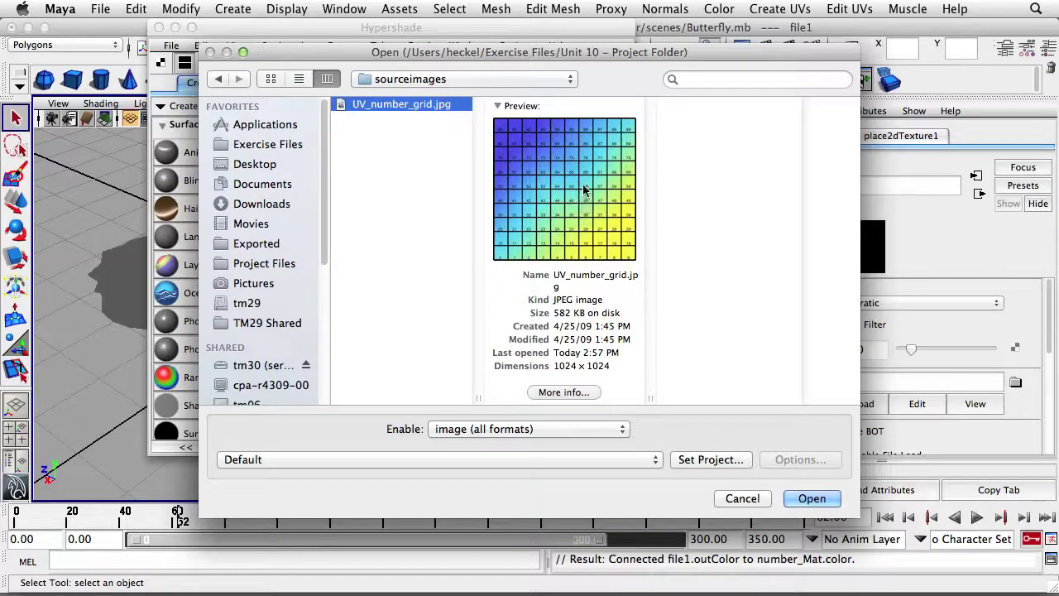
pyautogui.click(810, 499)
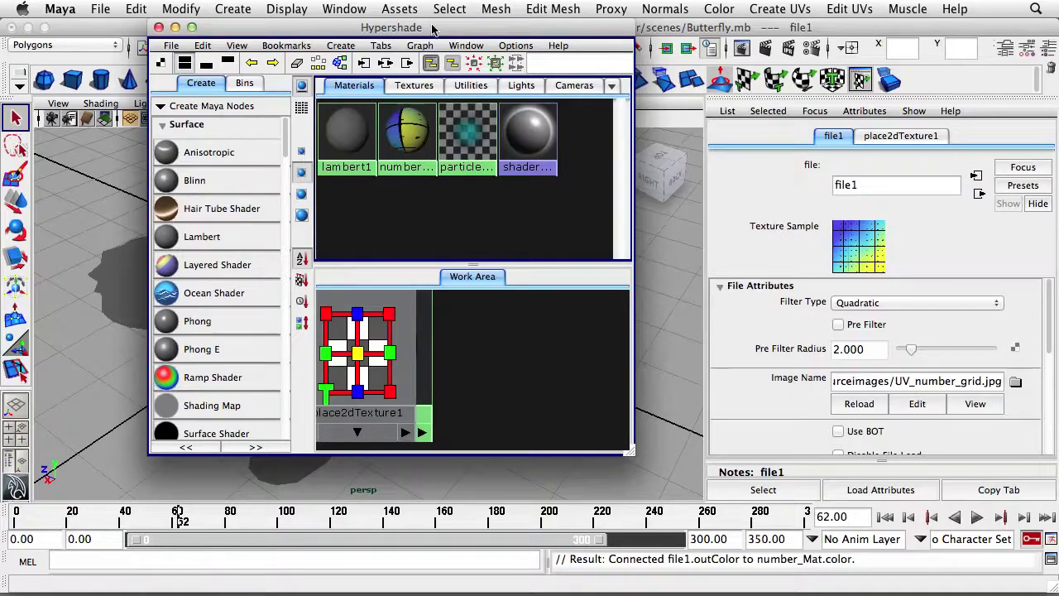
# Step: Assign the number_Mat material to the butterfly's left wing, right wing and body
pyautogui.moveTo(436, 27); pyautogui.dragTo(791, 27)
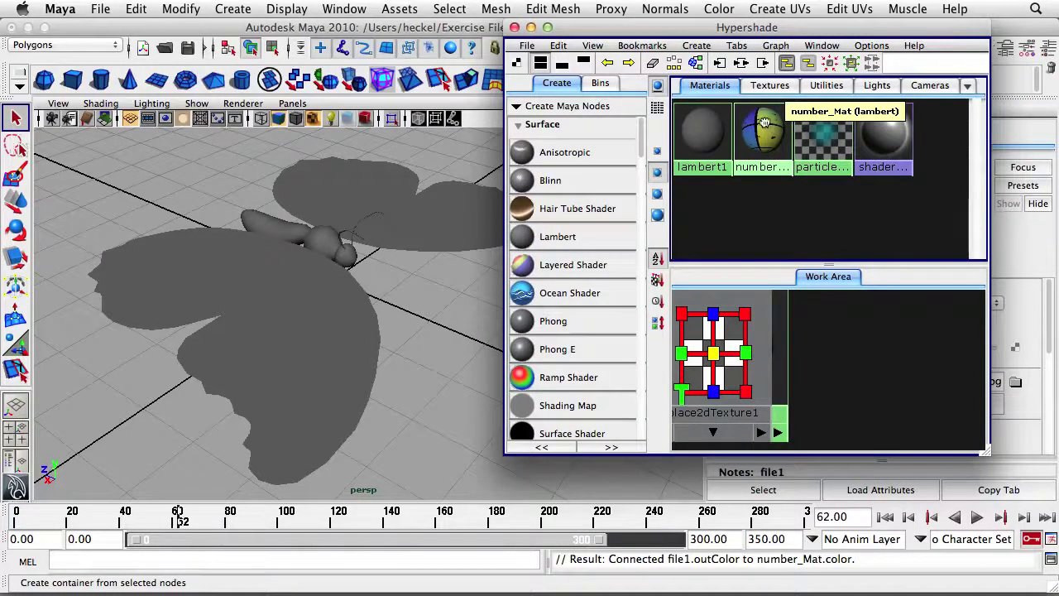
pyautogui.moveTo(764, 123); pyautogui.dragTo(430, 195, button='middle')
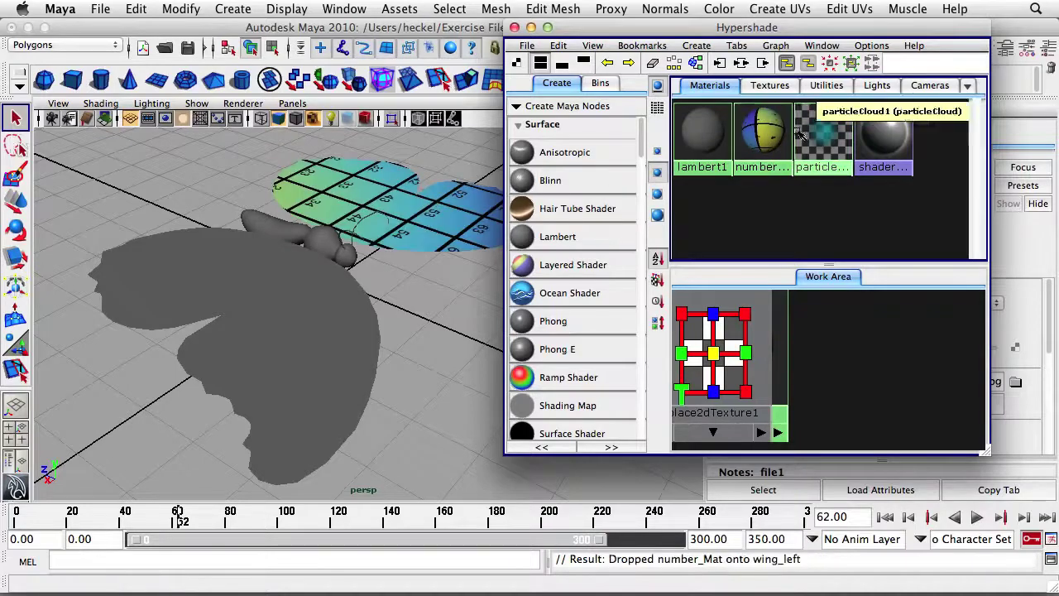
pyautogui.moveTo(312, 328); pyautogui.dragTo(312, 329, button='middle')
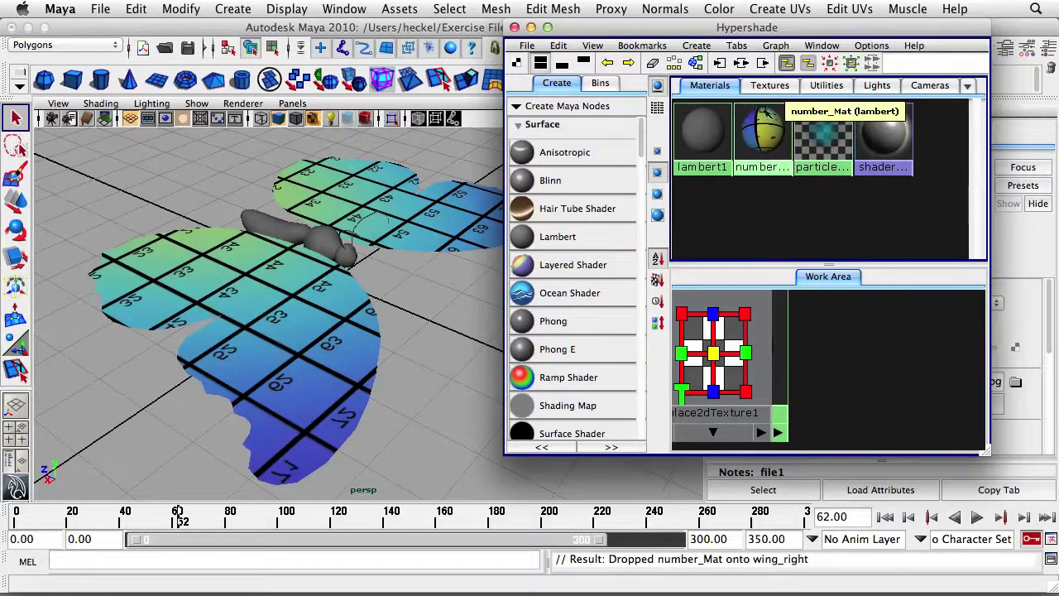
pyautogui.moveTo(304, 238); pyautogui.dragTo(316, 240, button='middle')
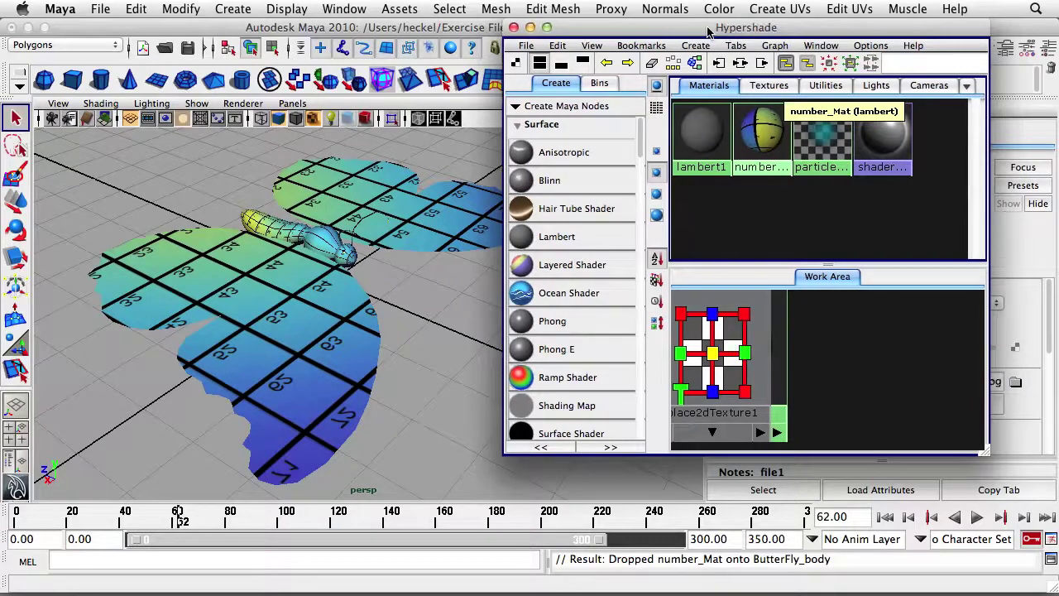
# Step: Close the Hypershade and show the Channel Box in place of the Attribute Editor
pyautogui.moveTo(733, 30); pyautogui.dragTo(676, 44)
pyautogui.click(459, 41)
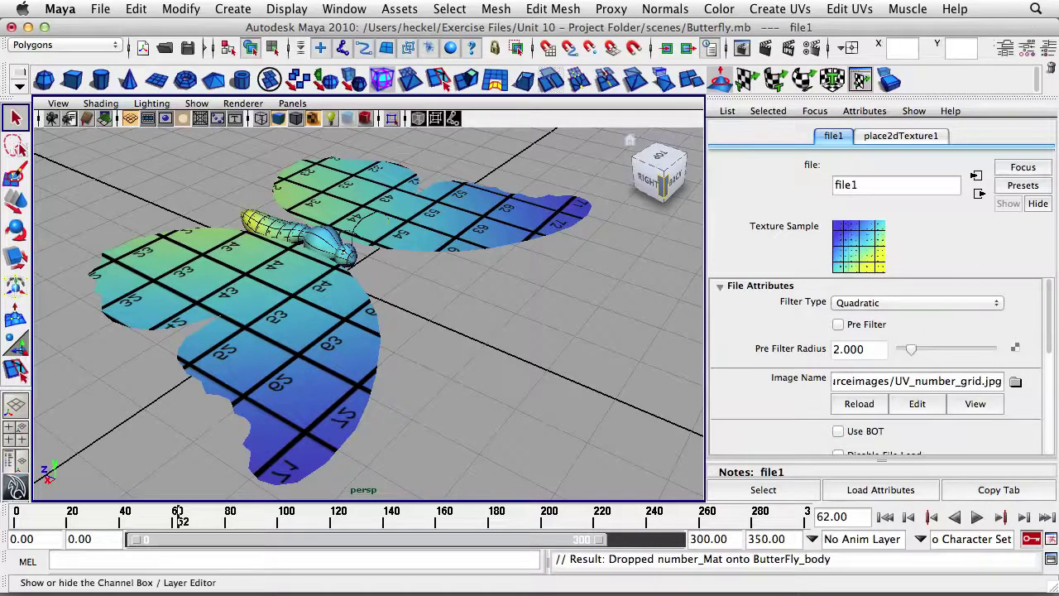
pyautogui.click(1048, 50)
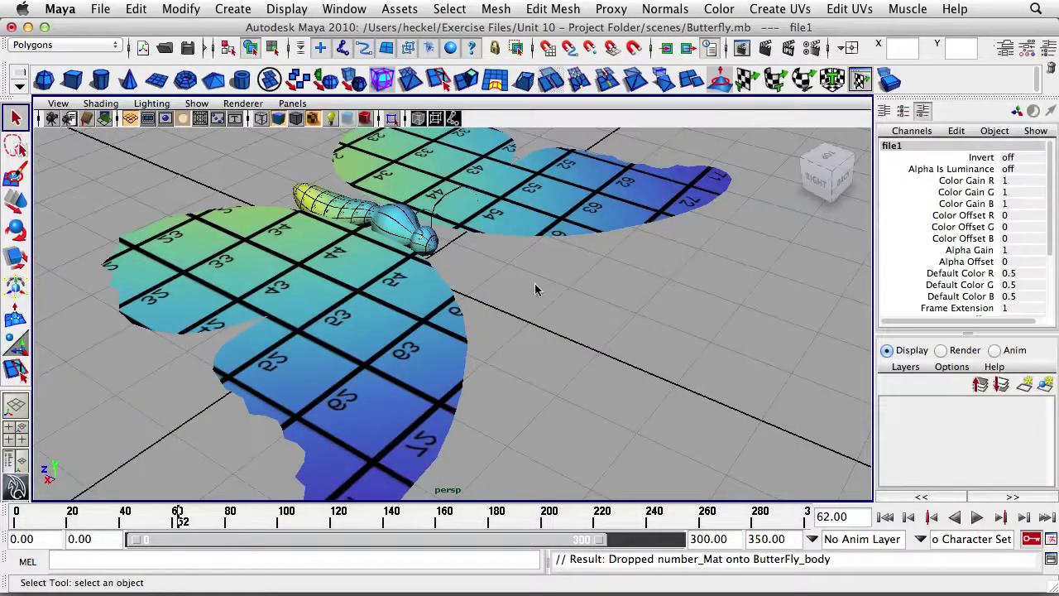
# Step: Examine how the number grid texture lies across the butterfly's wings and body, both up close and from above
pyautogui.keyDown('alt'); pyautogui.moveTo(542, 285); pyautogui.dragTo(532, 262, button='right'); pyautogui.keyUp('alt')
pyautogui.keyDown('alt'); pyautogui.moveTo(534, 263); pyautogui.dragTo(571, 322); pyautogui.keyUp('alt')
pyautogui.keyDown('alt'); pyautogui.moveTo(521, 306); pyautogui.dragTo(575, 265, button='right'); pyautogui.keyUp('alt')
pyautogui.keyDown('alt'); pyautogui.moveTo(532, 274); pyautogui.dragTo(623, 264); pyautogui.keyUp('alt')
pyautogui.keyDown('alt'); pyautogui.moveTo(623, 265); pyautogui.dragTo(626, 250, button='right'); pyautogui.keyUp('alt')
pyautogui.keyDown('alt'); pyautogui.moveTo(577, 270); pyautogui.dragTo(513, 347); pyautogui.keyUp('alt')
pyautogui.keyDown('alt'); pyautogui.moveTo(599, 317); pyautogui.dragTo(511, 289); pyautogui.keyUp('alt')
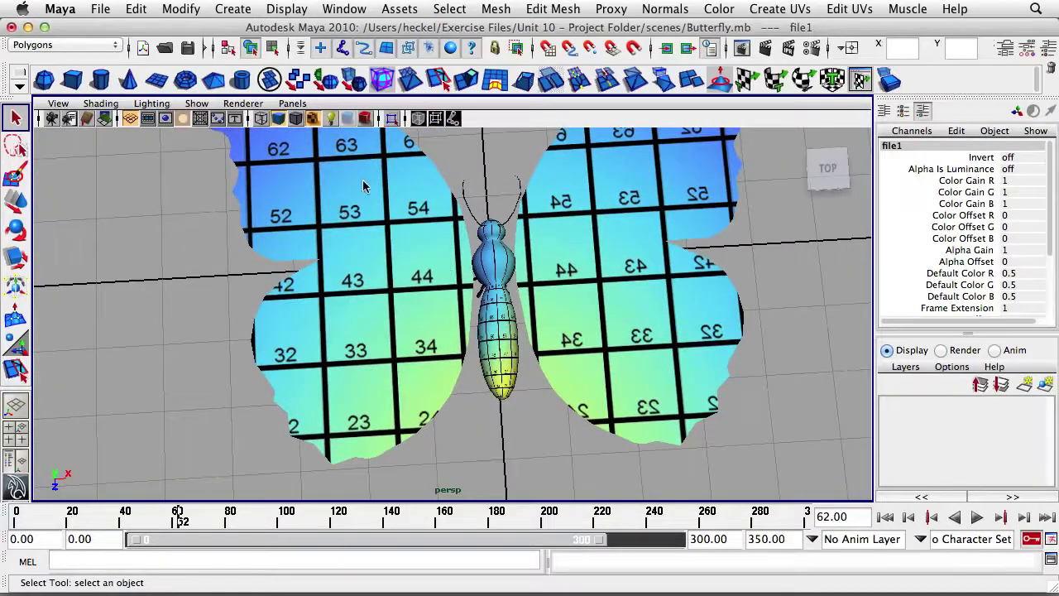
pyautogui.keyDown('alt'); pyautogui.moveTo(693, 265); pyautogui.dragTo(614, 290, button='middle'); pyautogui.keyUp('alt')
pyautogui.keyDown('alt'); pyautogui.moveTo(553, 293); pyautogui.dragTo(505, 257); pyautogui.keyUp('alt')
pyautogui.scroll(5, 557, 273)
pyautogui.keyDown('alt'); pyautogui.moveTo(506, 257); pyautogui.dragTo(409, 300, button='middle'); pyautogui.keyUp('alt')
pyautogui.keyDown('alt'); pyautogui.moveTo(410, 300); pyautogui.dragTo(516, 307, button='right'); pyautogui.keyUp('alt')
pyautogui.keyDown('alt'); pyautogui.moveTo(515, 308); pyautogui.dragTo(634, 279, button='middle'); pyautogui.keyUp('alt')
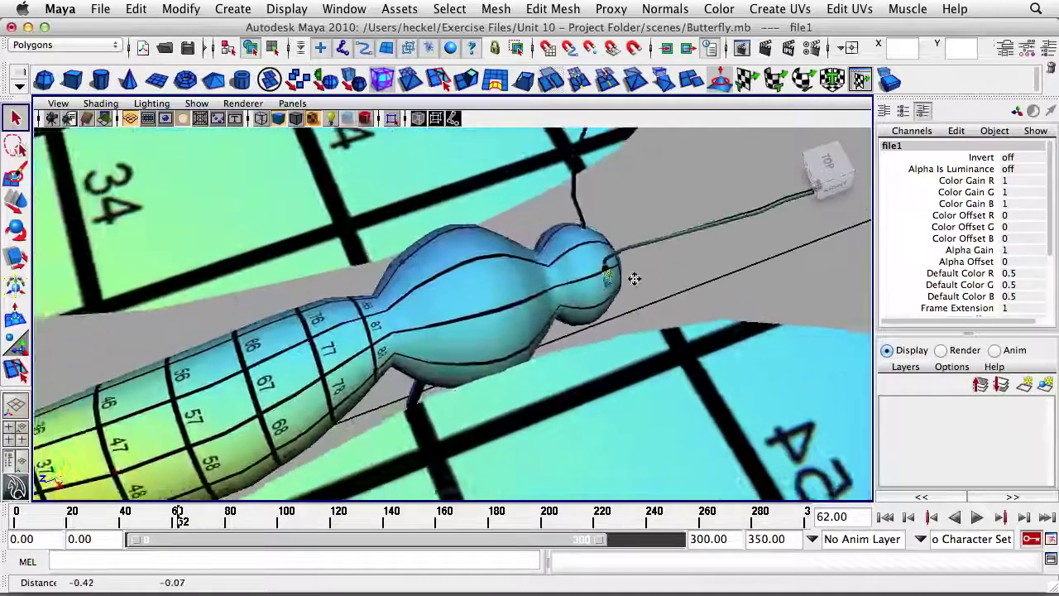
pyautogui.keyDown('alt'); pyautogui.moveTo(634, 279); pyautogui.dragTo(450, 259); pyautogui.keyUp('alt')
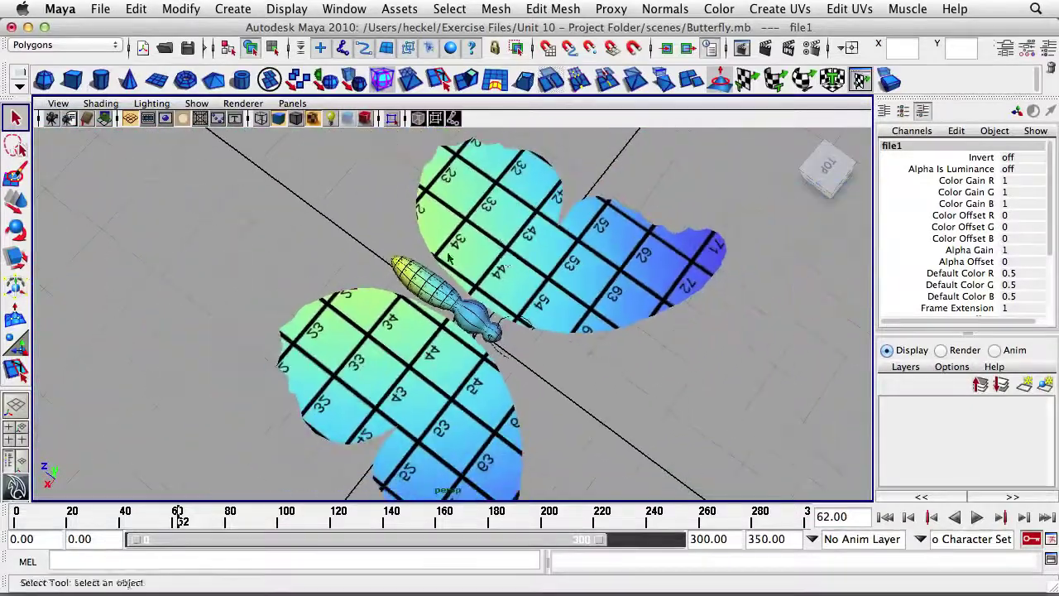
pyautogui.keyDown('alt'); pyautogui.moveTo(447, 253); pyautogui.dragTo(424, 210, button='middle'); pyautogui.keyUp('alt')
pyautogui.keyDown('alt'); pyautogui.moveTo(520, 273); pyautogui.dragTo(445, 250, button='right'); pyautogui.keyUp('alt')
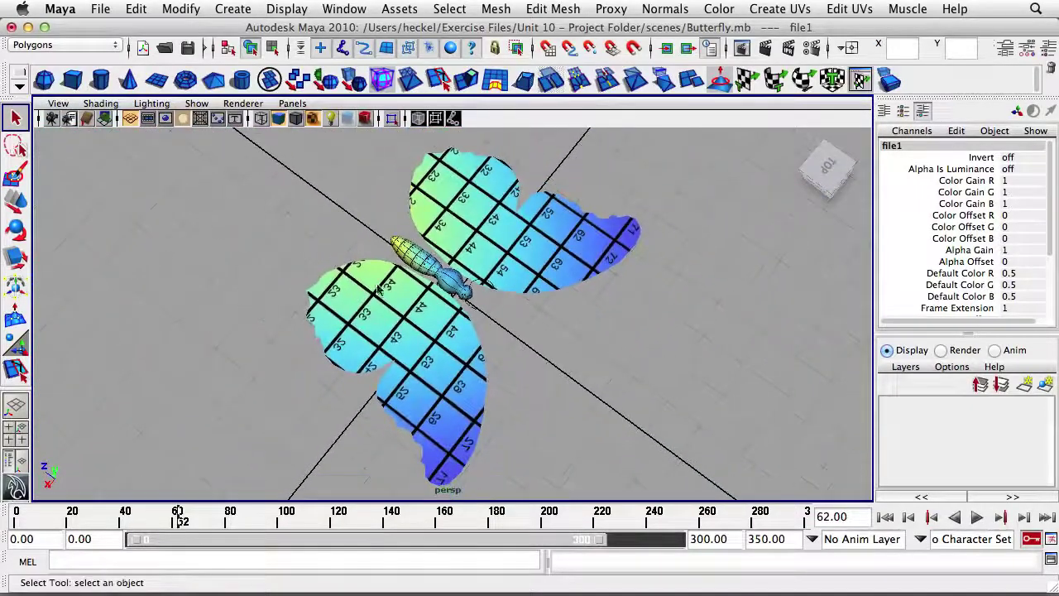
# Step: Arrange the workspace with a widened Outliner pane beside the perspective view and the Channel Box hidden
pyautogui.click(18, 463)
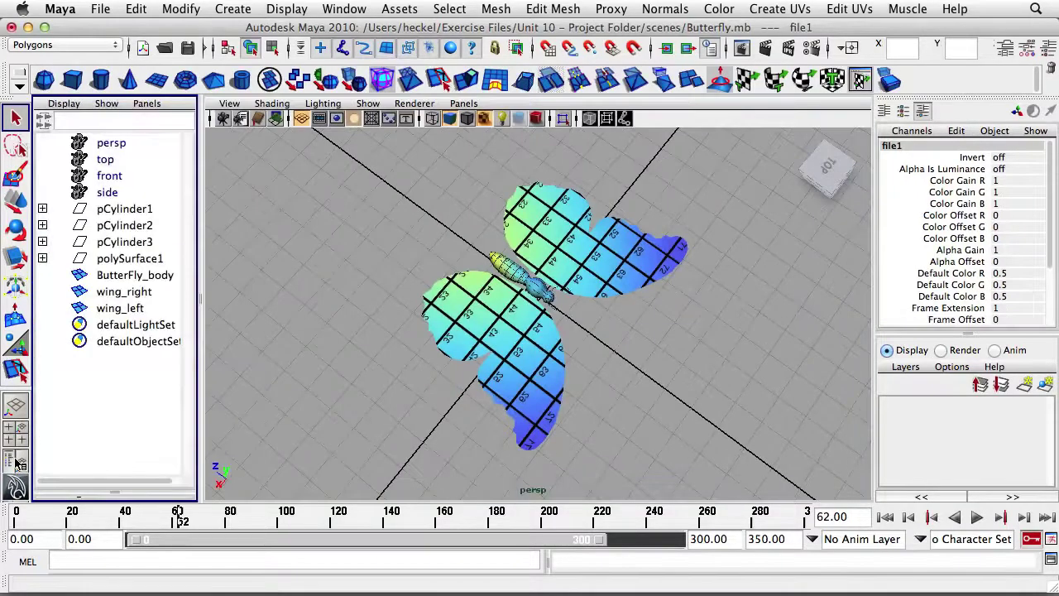
pyautogui.moveTo(201, 298); pyautogui.dragTo(417, 307)
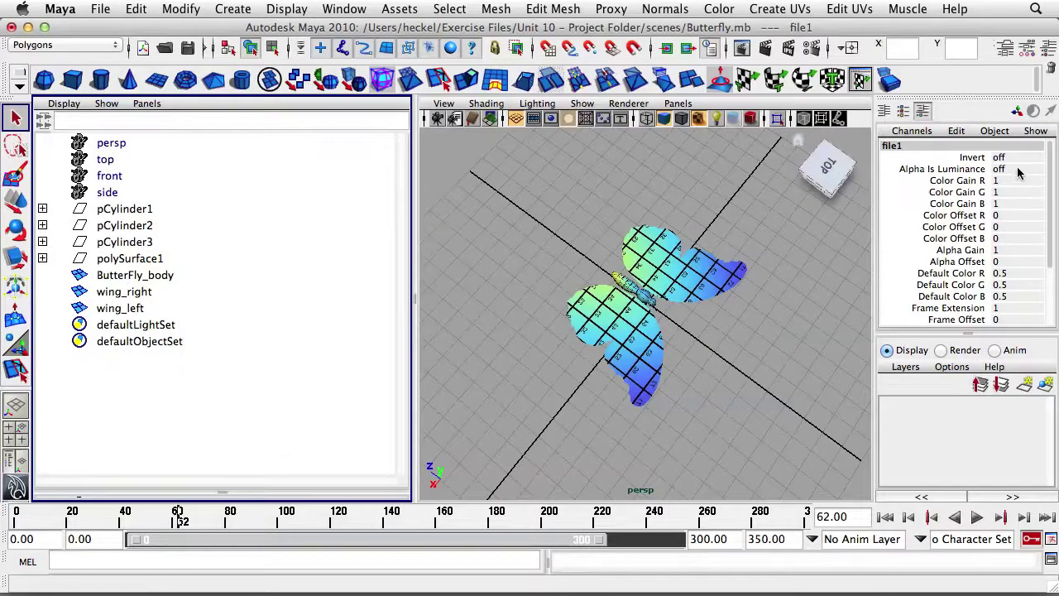
pyautogui.click(1049, 45)
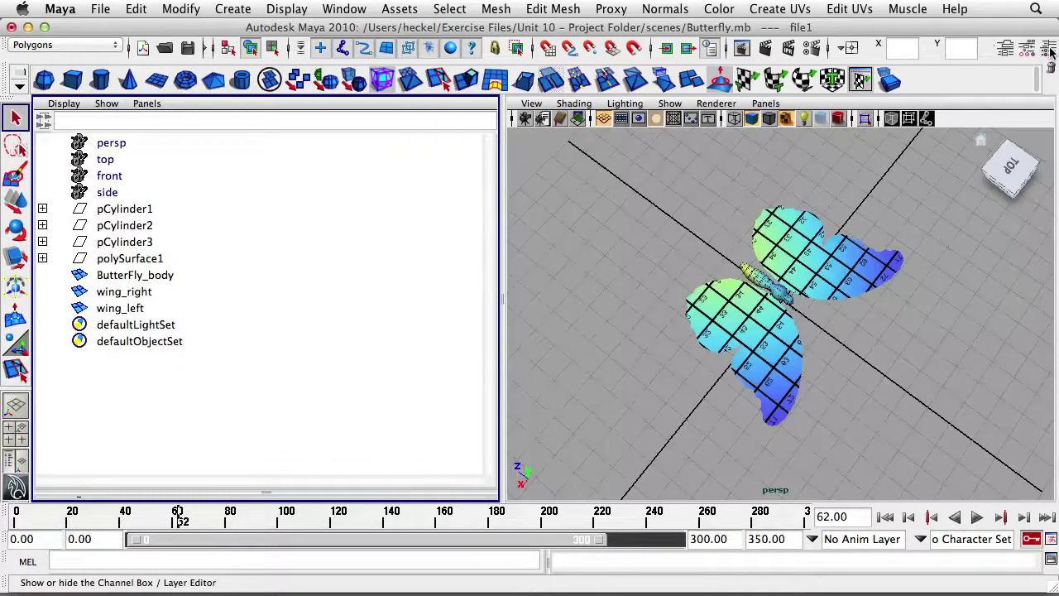
pyautogui.moveTo(502, 285); pyautogui.dragTo(462, 317)
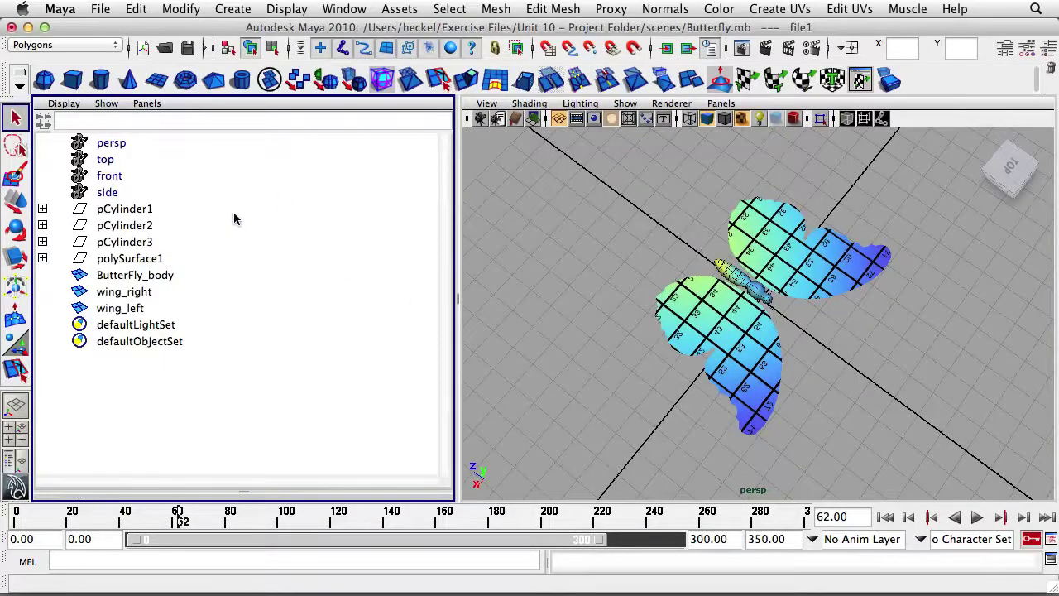
# Step: Replace the Outliner pane with the UV Texture Editor and bring its UV grid into view
pyautogui.click(146, 104)
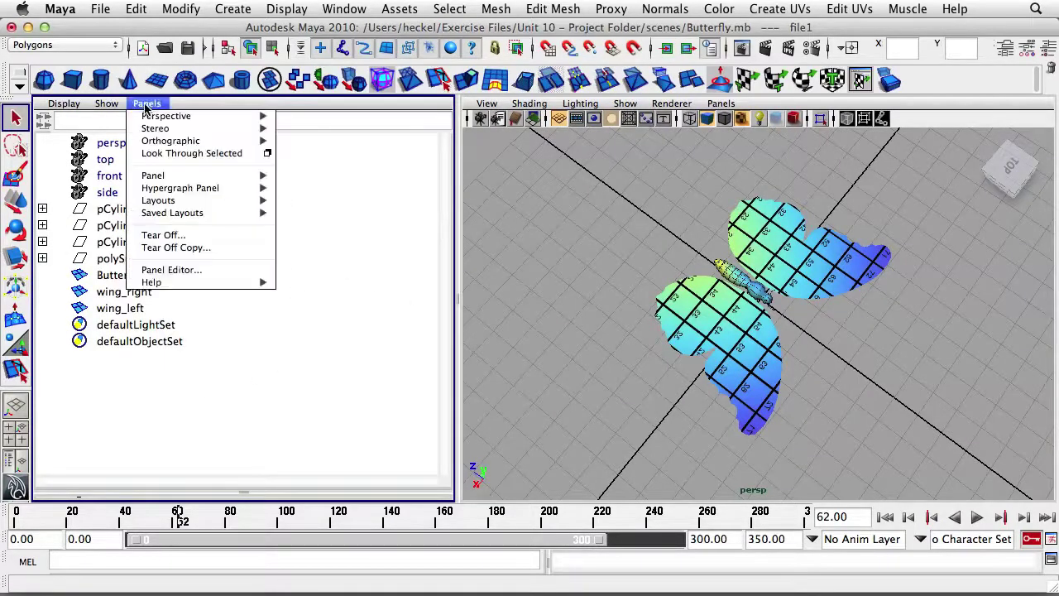
pyautogui.moveTo(175, 181)
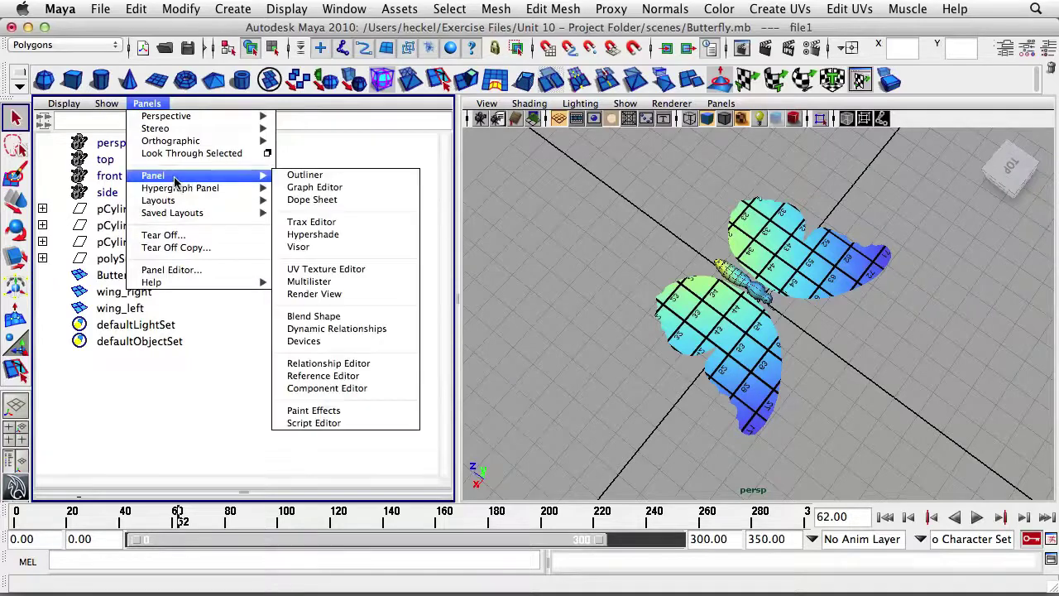
pyautogui.click(336, 269)
pyautogui.keyDown('alt'); pyautogui.moveTo(377, 273); pyautogui.dragTo(328, 289, button='right'); pyautogui.keyUp('alt')
pyautogui.keyDown('alt'); pyautogui.moveTo(329, 289); pyautogui.dragTo(309, 282, button='middle'); pyautogui.keyUp('alt')
# Step: Inspect the UV shells of the butterfly's right and left wings over the number grid
pyautogui.keyDown('alt'); pyautogui.moveTo(758, 322); pyautogui.dragTo(743, 324); pyautogui.keyUp('alt')
pyautogui.click(743, 323)
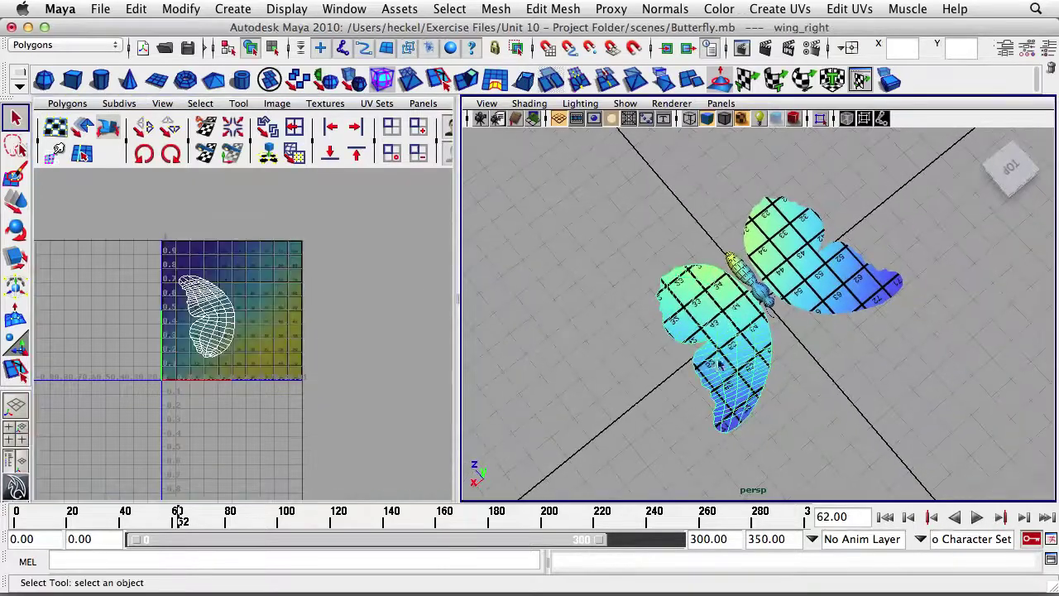
pyautogui.scroll(8, 324, 315)
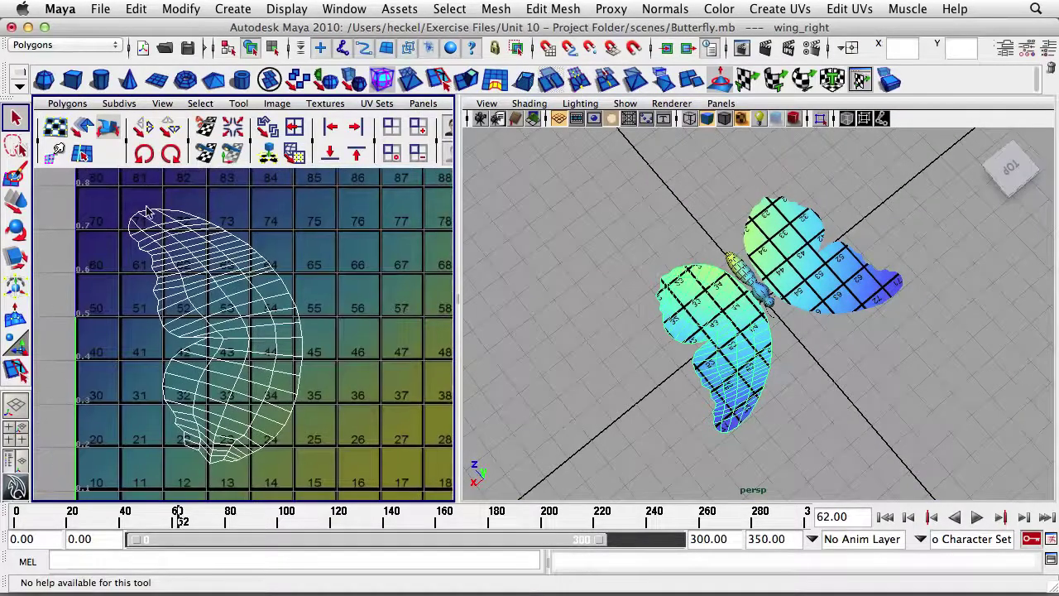
pyautogui.click(811, 257)
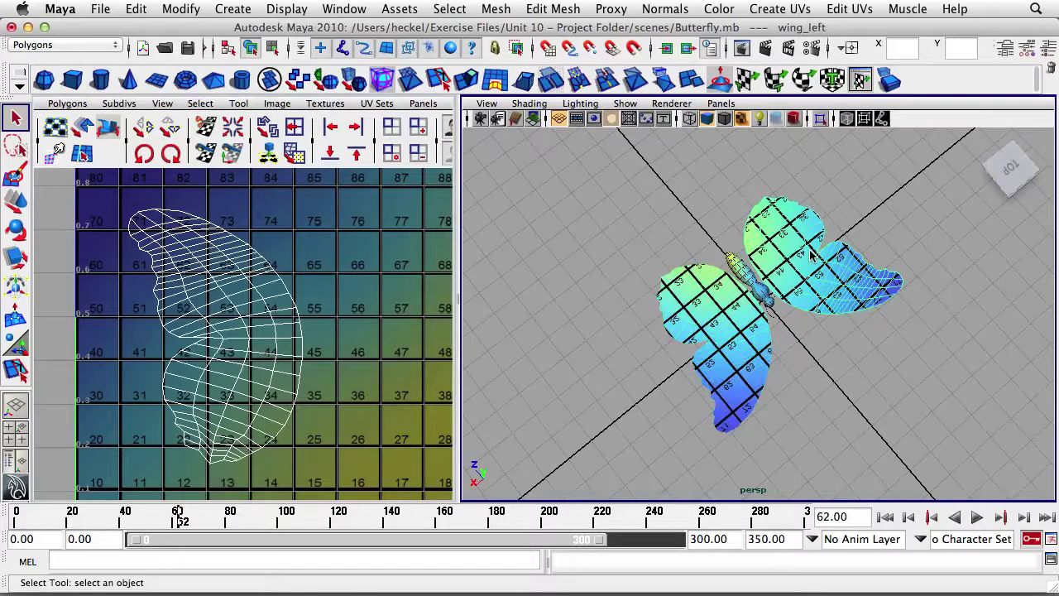
# Step: Select the butterfly's body and show its full UV layout in the UV Texture Editor
pyautogui.keyDown('alt'); pyautogui.moveTo(596, 273); pyautogui.dragTo(539, 267); pyautogui.keyUp('alt')
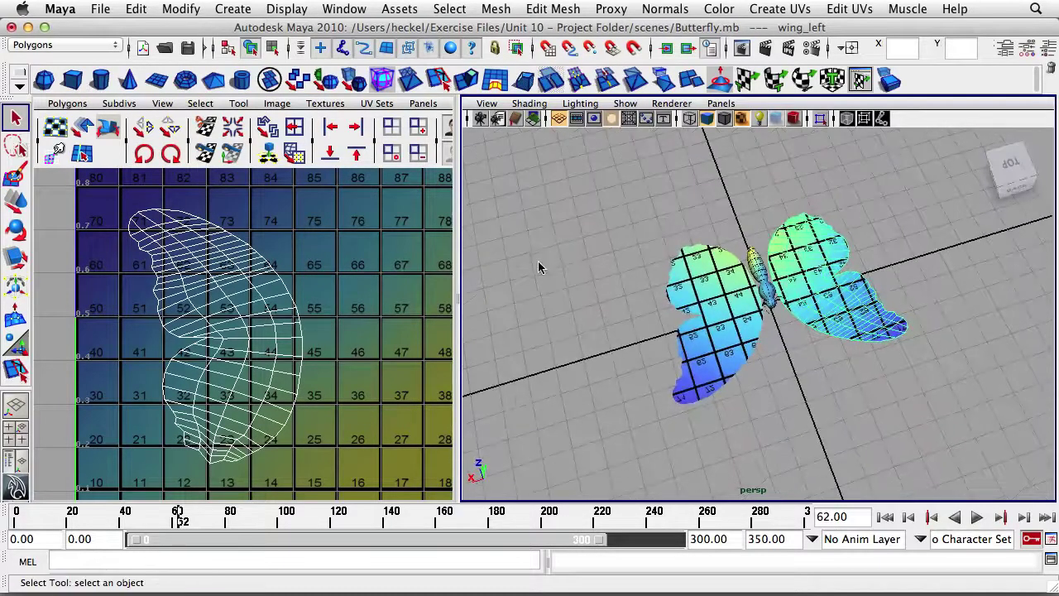
pyautogui.keyDown('alt'); pyautogui.moveTo(539, 267); pyautogui.dragTo(765, 223, button='right'); pyautogui.keyUp('alt')
pyautogui.keyDown('alt'); pyautogui.moveTo(766, 223); pyautogui.dragTo(708, 265, button='middle'); pyautogui.keyUp('alt')
pyautogui.click(708, 253)
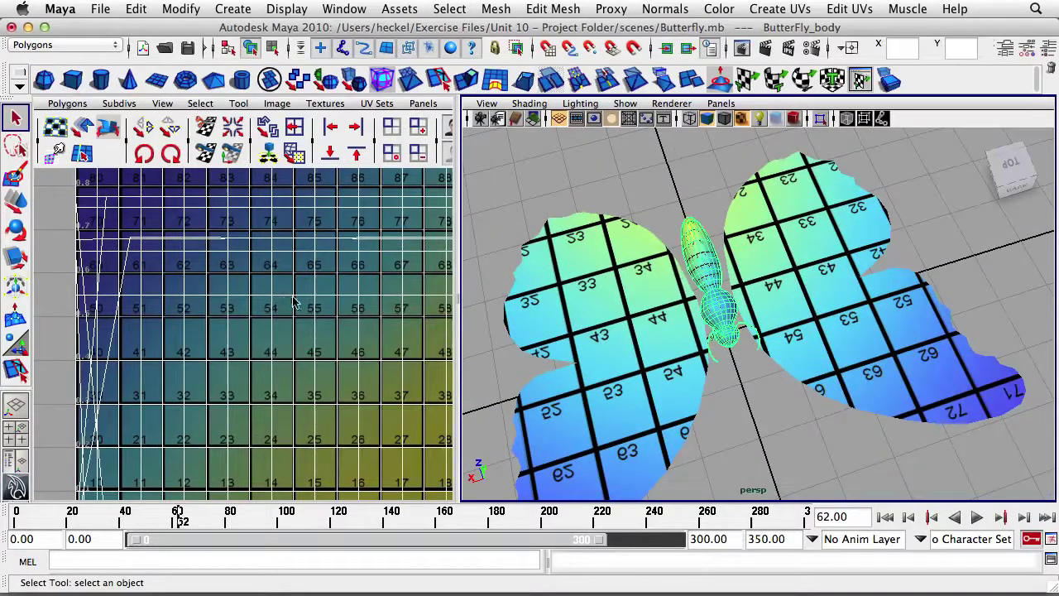
pyautogui.scroll(-5, 294, 303)
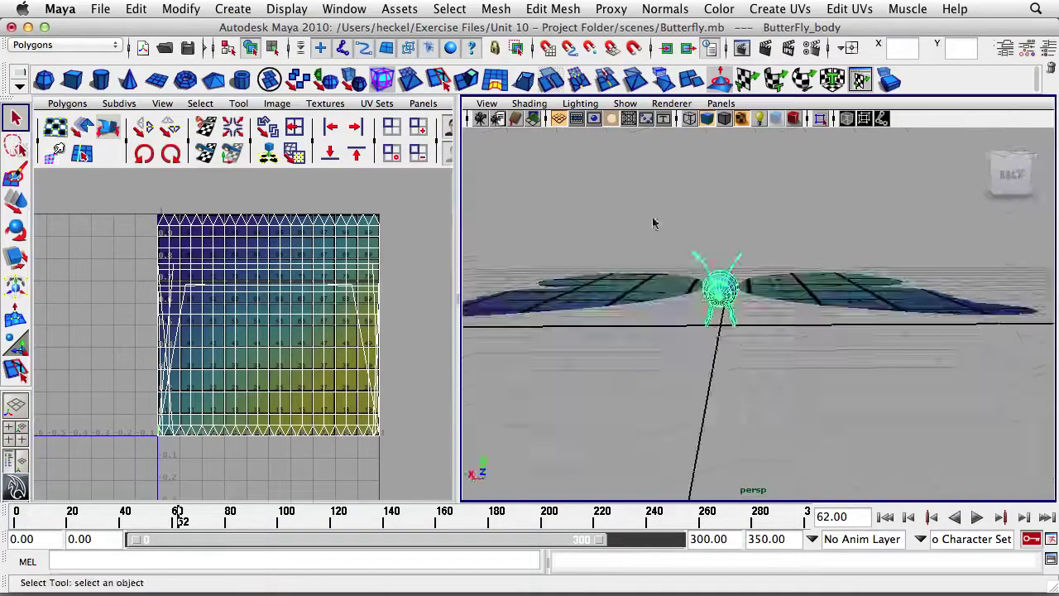
# Step: Examine how the number grid maps onto the body, legs and antennae from the front, above and the side
pyautogui.keyDown('alt'); pyautogui.moveTo(653, 222); pyautogui.dragTo(776, 253); pyautogui.keyUp('alt')
pyautogui.keyDown('alt'); pyautogui.moveTo(662, 248); pyautogui.dragTo(779, 286, button='right'); pyautogui.keyUp('alt')
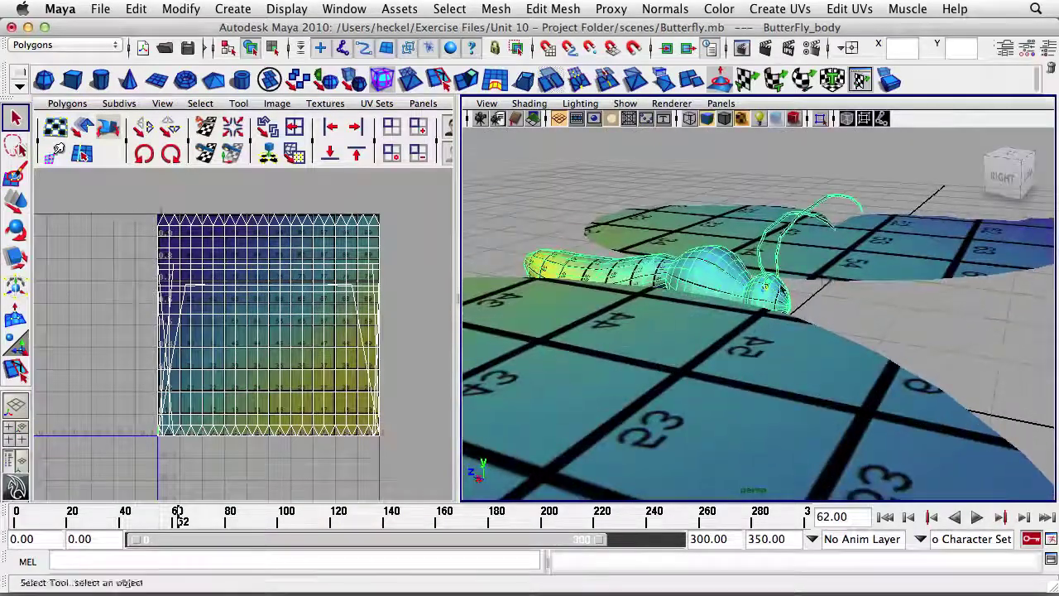
pyautogui.keyDown('alt'); pyautogui.moveTo(781, 289); pyautogui.dragTo(810, 258); pyautogui.keyUp('alt')
pyautogui.keyDown('alt'); pyautogui.moveTo(712, 303); pyautogui.dragTo(804, 305, button='right'); pyautogui.keyUp('alt')
pyautogui.keyDown('alt'); pyautogui.moveTo(758, 306); pyautogui.dragTo(771, 307); pyautogui.keyUp('alt')
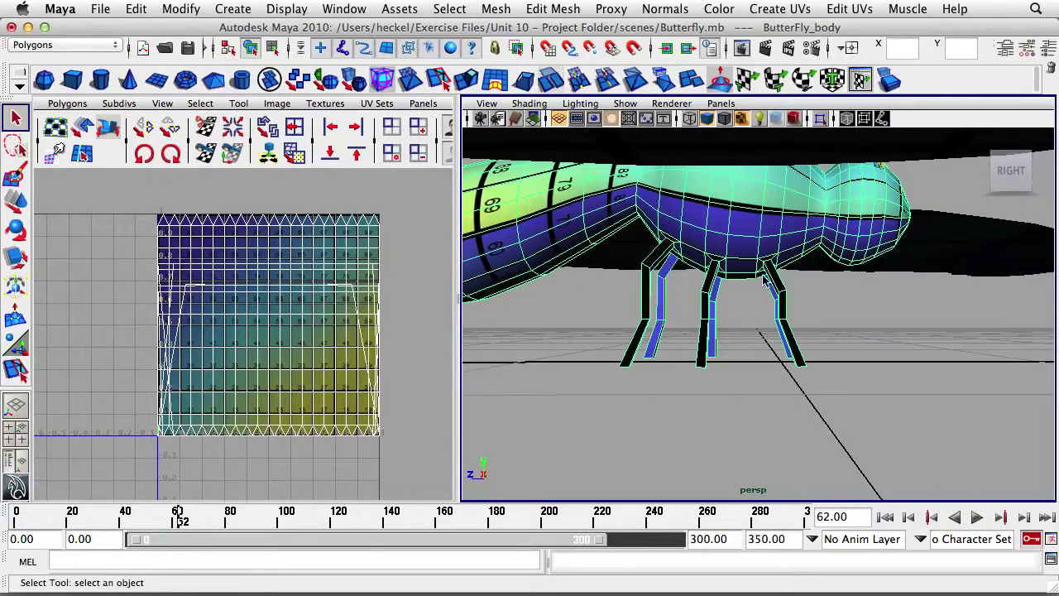
pyautogui.keyDown('alt'); pyautogui.moveTo(764, 282); pyautogui.dragTo(762, 291, button='right'); pyautogui.keyUp('alt')
pyautogui.keyDown('alt'); pyautogui.moveTo(762, 291); pyautogui.dragTo(772, 316); pyautogui.keyUp('alt')
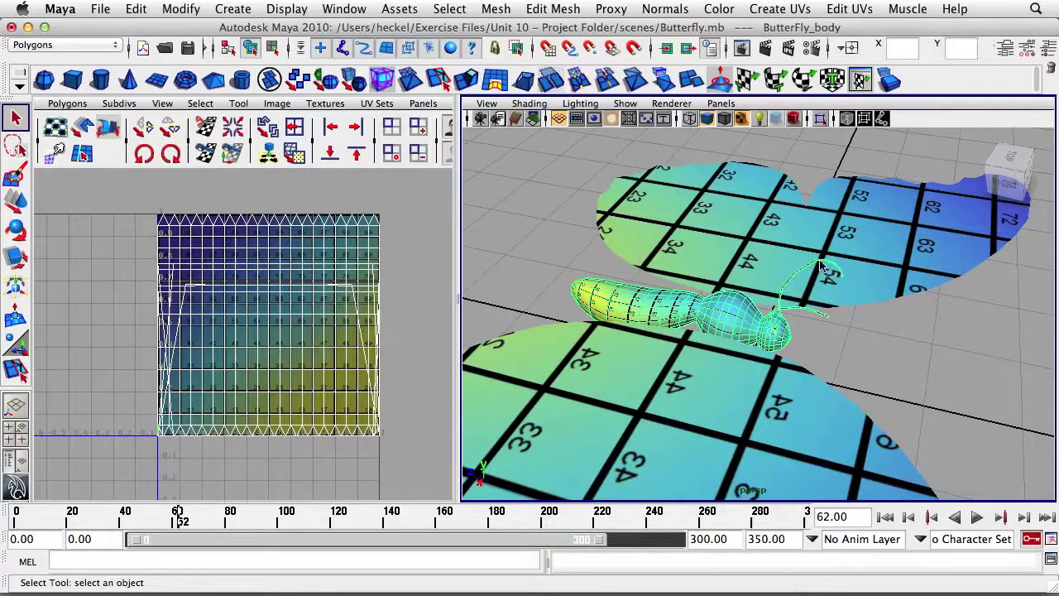
pyautogui.keyDown('alt'); pyautogui.moveTo(822, 295); pyautogui.dragTo(828, 323); pyautogui.keyUp('alt')
pyautogui.keyDown('alt'); pyautogui.moveTo(827, 323); pyautogui.dragTo(884, 331, button='right'); pyautogui.keyUp('alt')
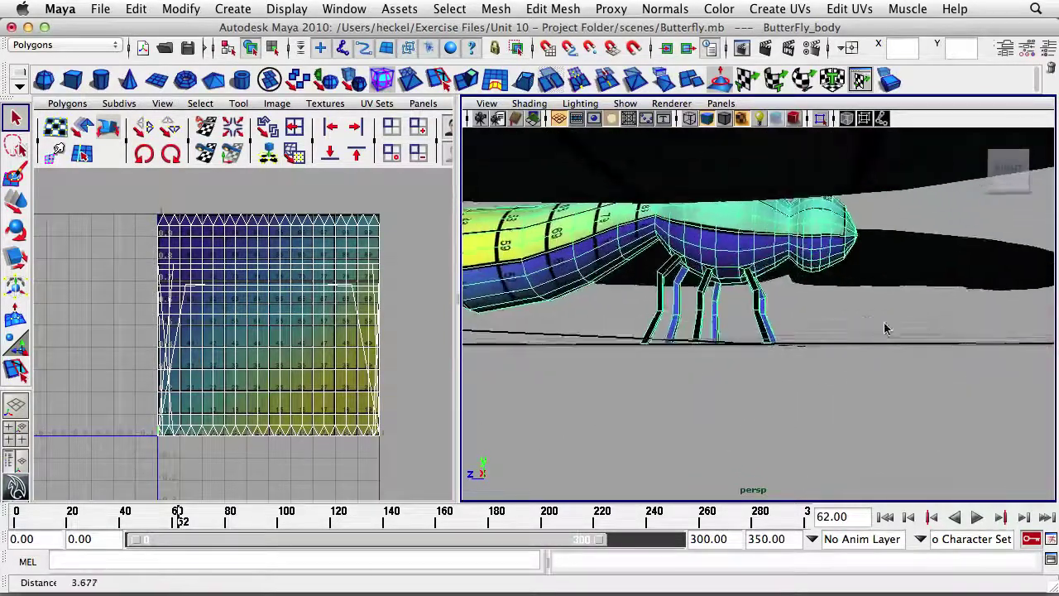
pyautogui.keyDown('alt'); pyautogui.moveTo(885, 331); pyautogui.dragTo(856, 328); pyautogui.keyUp('alt')
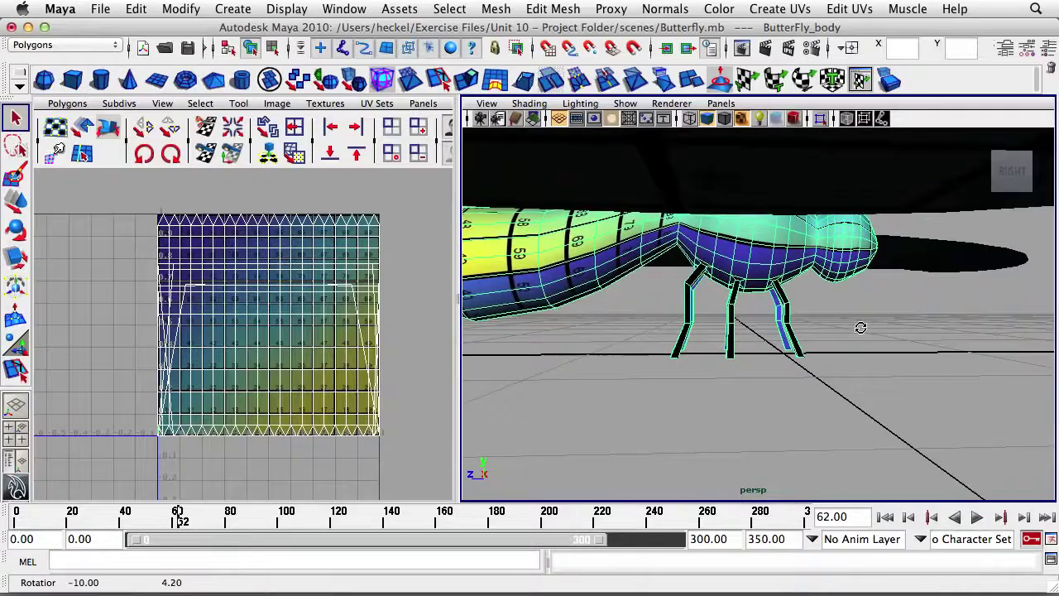
# Step: Switch the perspective pane to the side view and frame the butterfly's head and legs
pyautogui.press('space')
pyautogui.click(768, 319)
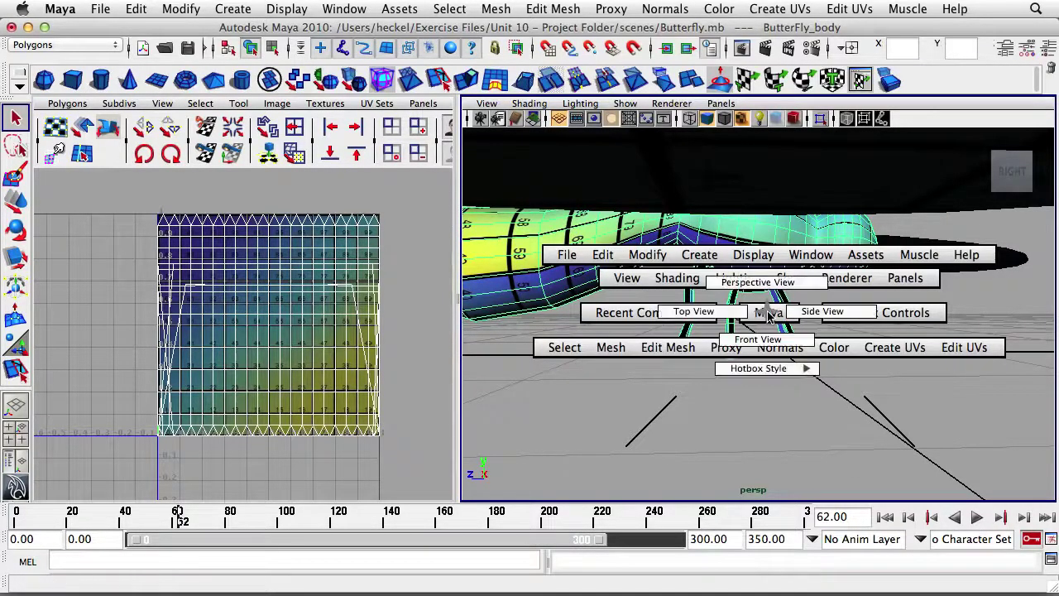
pyautogui.moveTo(768, 317); pyautogui.dragTo(828, 314)
pyautogui.keyDown('alt'); pyautogui.moveTo(835, 314); pyautogui.dragTo(804, 310, button='right'); pyautogui.keyUp('alt')
pyautogui.keyDown('alt'); pyautogui.moveTo(804, 310); pyautogui.dragTo(748, 311, button='middle'); pyautogui.keyUp('alt')
pyautogui.keyDown('alt'); pyautogui.moveTo(675, 322); pyautogui.dragTo(778, 323, button='right'); pyautogui.keyUp('alt')
pyautogui.keyDown('alt'); pyautogui.moveTo(781, 327); pyautogui.dragTo(742, 327, button='middle'); pyautogui.keyUp('alt')
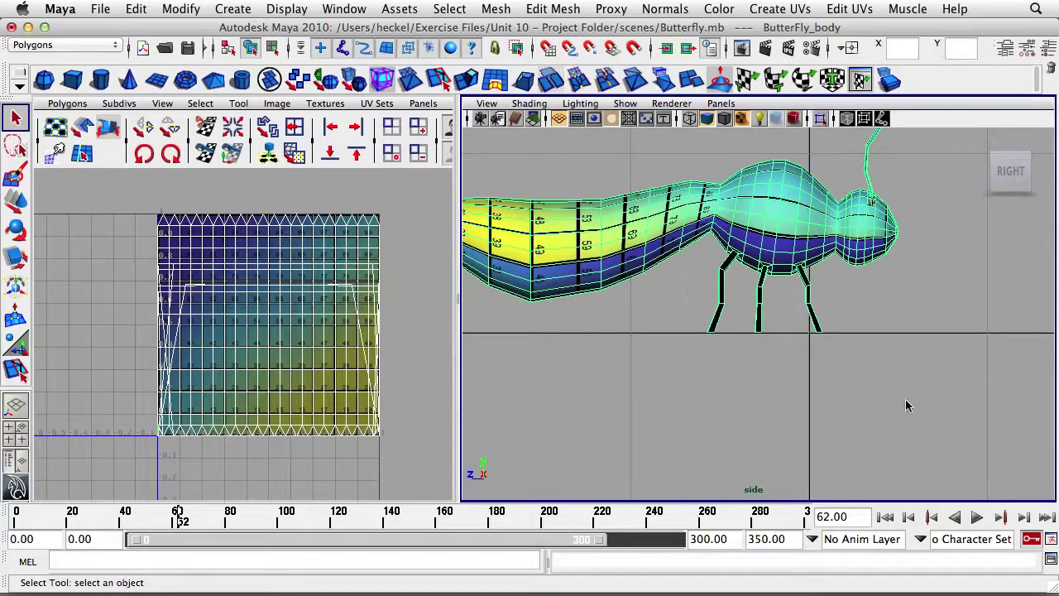
# Step: Change the body to face selection mode and select the faces of its legs
pyautogui.moveTo(770, 212); pyautogui.dragTo(760, 245, button='right')
pyautogui.scroll(3, 703, 299)
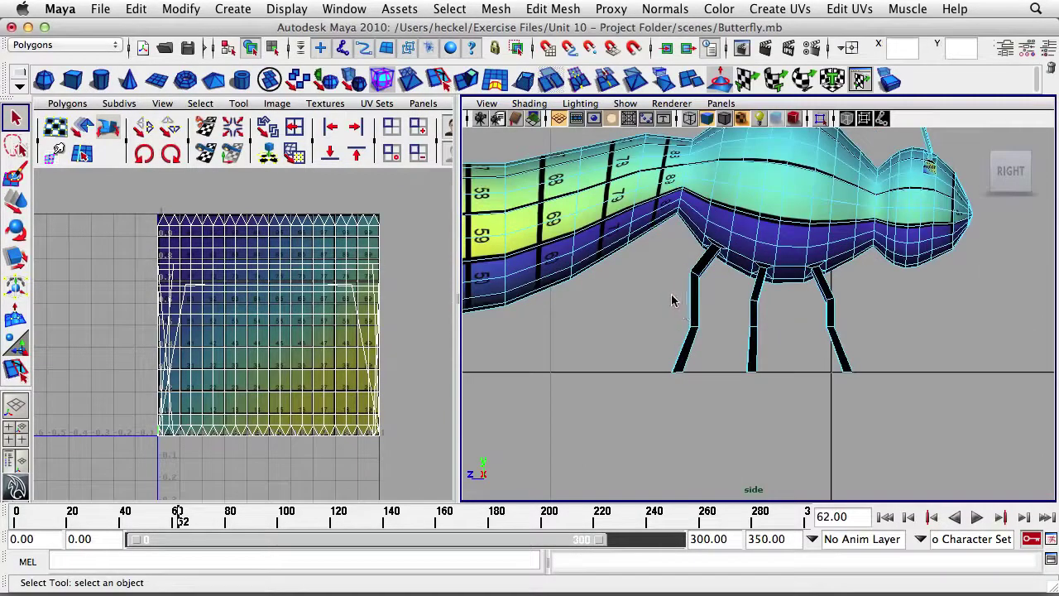
pyautogui.moveTo(672, 297); pyautogui.dragTo(716, 399)
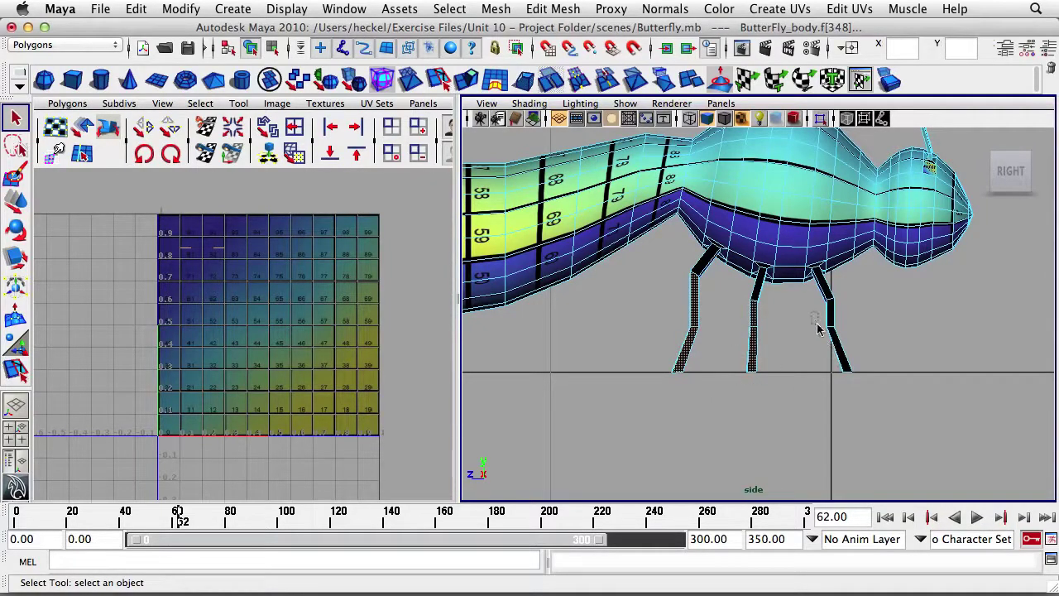
# Step: Add the antennae faces to the leg face selection
pyautogui.keyDown('alt'); pyautogui.moveTo(907, 166); pyautogui.dragTo(610, 382, button='middle'); pyautogui.keyUp('alt')
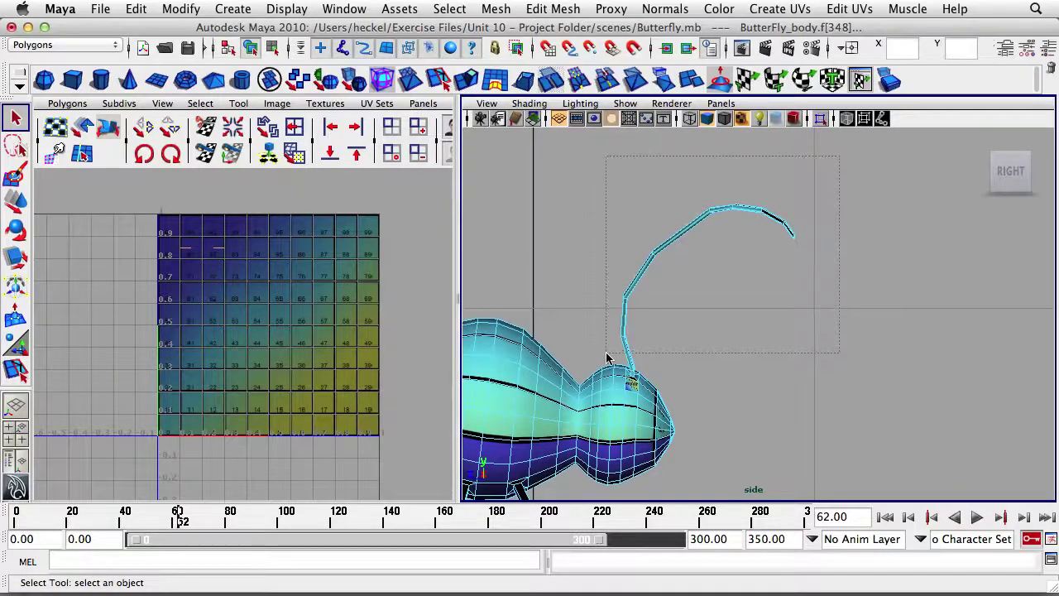
pyautogui.keyDown('shift'); pyautogui.moveTo(606, 357); pyautogui.dragTo(606, 353); pyautogui.keyUp('shift')
pyautogui.keyDown('alt'); pyautogui.moveTo(608, 336); pyautogui.dragTo(705, 324, button='right'); pyautogui.keyUp('alt')
pyautogui.keyDown('alt'); pyautogui.moveTo(656, 319); pyautogui.dragTo(819, 233, button='middle'); pyautogui.keyUp('alt')
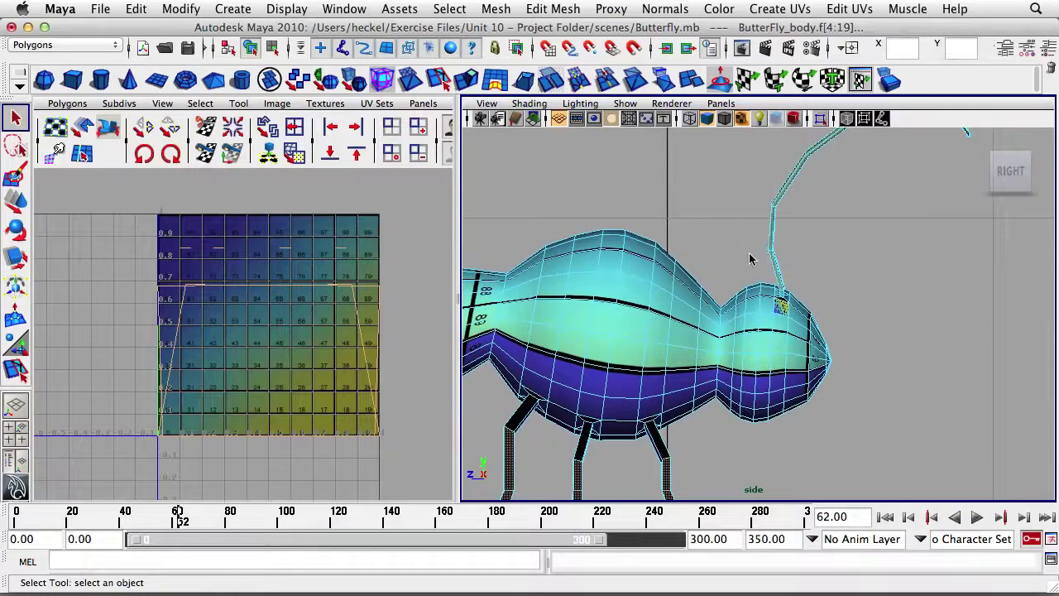
# Step: Return the side view pane to the perspective view
pyautogui.press('space')
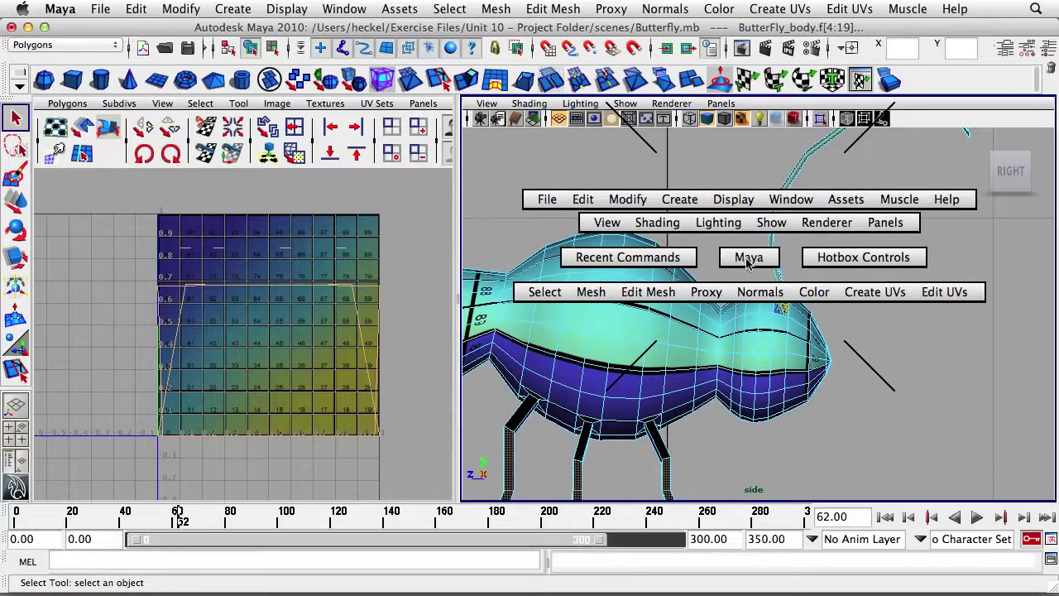
pyautogui.click(749, 261)
pyautogui.click(743, 231)
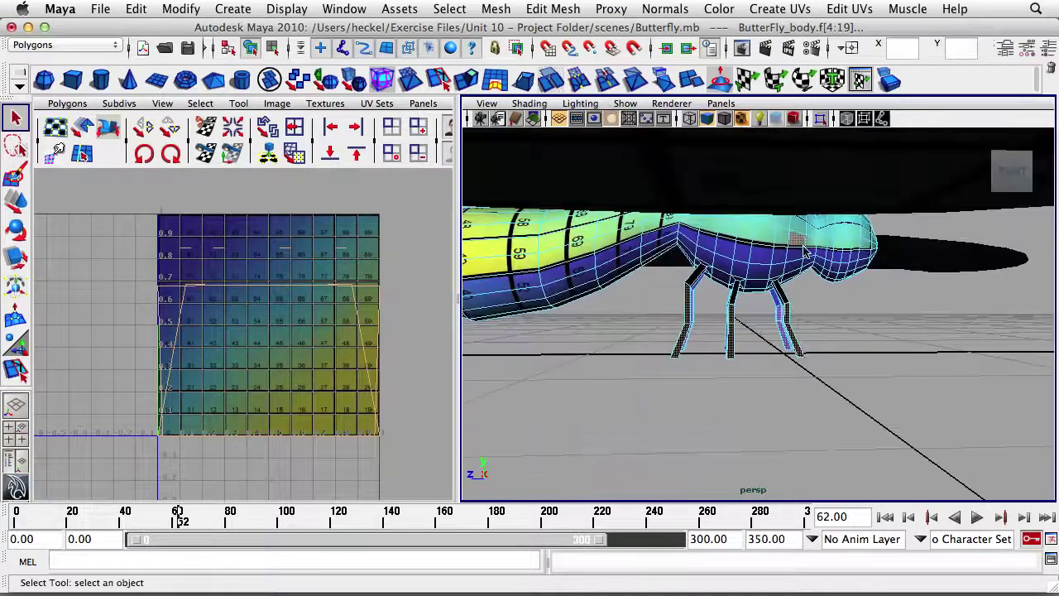
# Step: Check which antennae and leg faces are selected, especially where they join the head and body
pyautogui.keyDown('alt'); pyautogui.moveTo(815, 233); pyautogui.dragTo(702, 264); pyautogui.keyUp('alt')
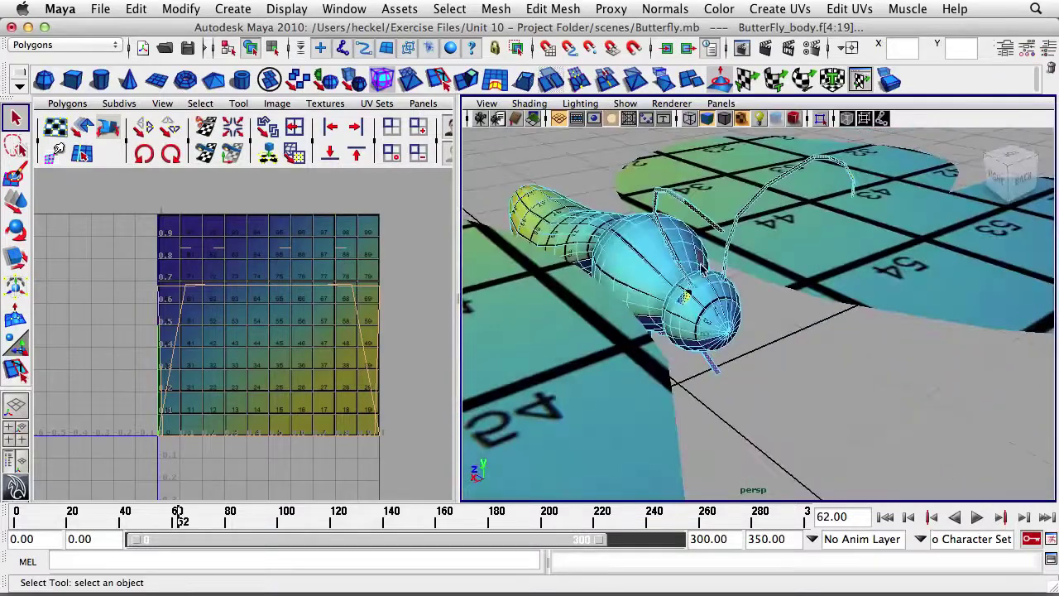
pyautogui.keyDown('alt'); pyautogui.moveTo(788, 247); pyautogui.dragTo(662, 269); pyautogui.keyUp('alt')
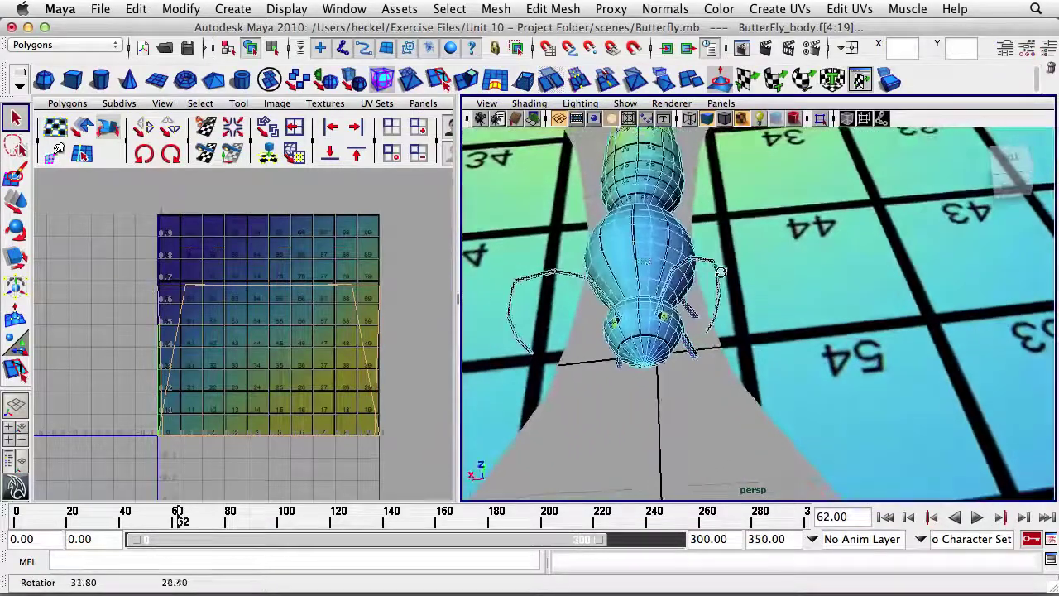
pyautogui.keyDown('alt'); pyautogui.moveTo(653, 268); pyautogui.dragTo(683, 277, button='right'); pyautogui.keyUp('alt')
pyautogui.keyDown('alt'); pyautogui.moveTo(681, 274); pyautogui.dragTo(733, 239); pyautogui.keyUp('alt')
pyautogui.keyDown('alt'); pyautogui.moveTo(733, 239); pyautogui.dragTo(764, 248, button='right'); pyautogui.keyUp('alt')
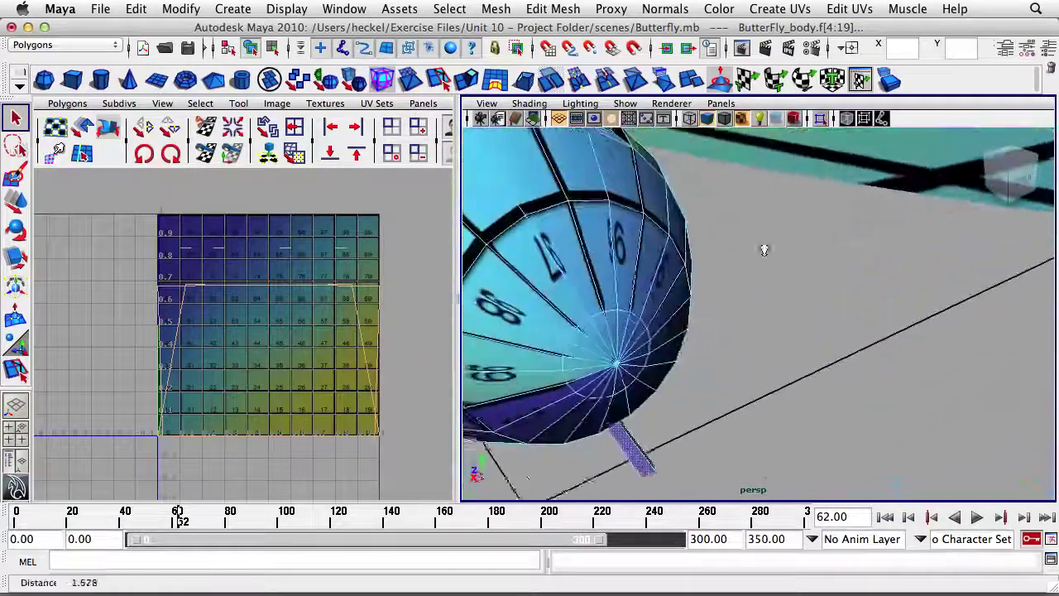
pyautogui.keyDown('alt'); pyautogui.moveTo(764, 249); pyautogui.dragTo(887, 254, button='middle'); pyautogui.keyUp('alt')
pyautogui.keyDown('alt'); pyautogui.moveTo(887, 254); pyautogui.dragTo(808, 250, button='right'); pyautogui.keyUp('alt')
pyautogui.keyDown('alt'); pyautogui.moveTo(810, 255); pyautogui.dragTo(773, 249); pyautogui.keyUp('alt')
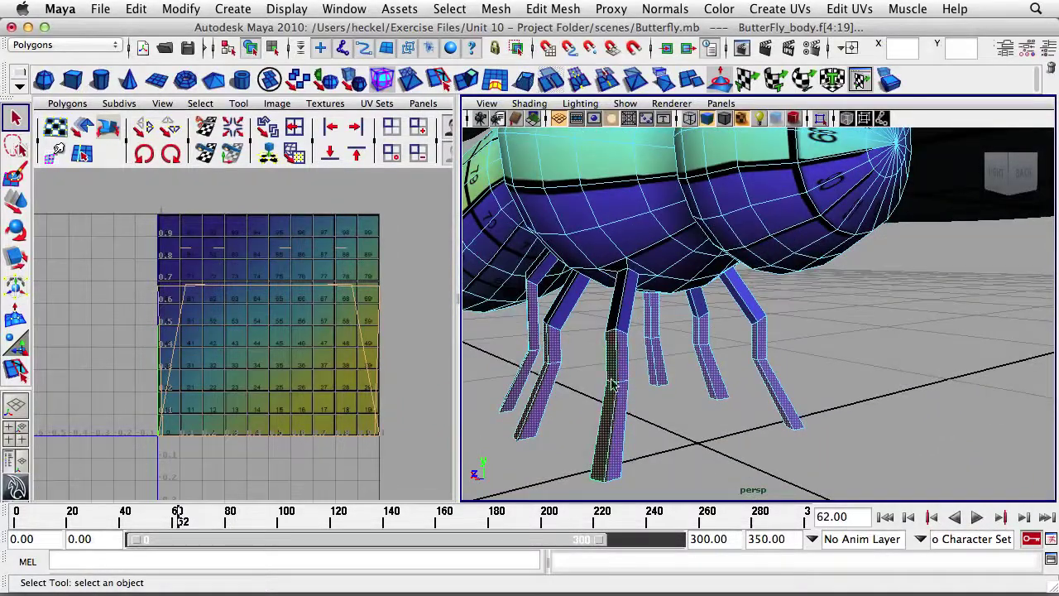
pyautogui.keyDown('alt'); pyautogui.moveTo(734, 280); pyautogui.dragTo(662, 377, button='middle'); pyautogui.keyUp('alt')
pyautogui.keyDown('alt'); pyautogui.moveTo(662, 377); pyautogui.dragTo(759, 324, button='right'); pyautogui.keyUp('alt')
pyautogui.keyDown('alt'); pyautogui.moveTo(759, 323); pyautogui.dragTo(771, 280, button='middle'); pyautogui.keyUp('alt')
pyautogui.moveTo(762, 343)
pyautogui.keyDown('alt'); pyautogui.mouseDown()
pyautogui.moveTo(745, 331)
pyautogui.moveTo(759, 343)
pyautogui.mouseUp(); pyautogui.keyUp('alt')
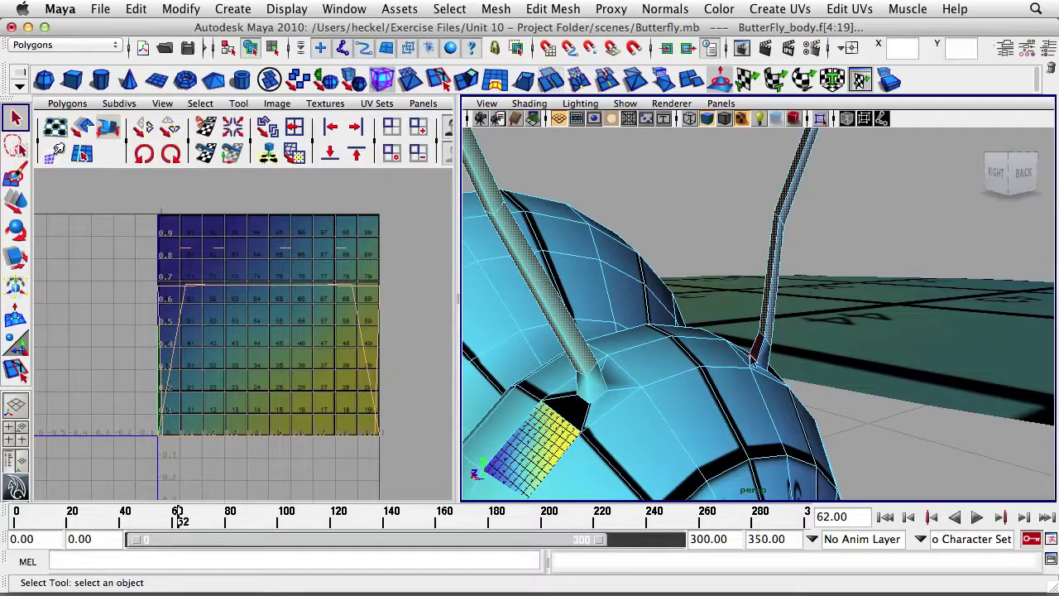
pyautogui.keyDown('alt'); pyautogui.moveTo(762, 357); pyautogui.dragTo(759, 333, button='right'); pyautogui.keyUp('alt')
pyautogui.keyDown('alt'); pyautogui.moveTo(759, 335); pyautogui.dragTo(753, 274); pyautogui.keyUp('alt')
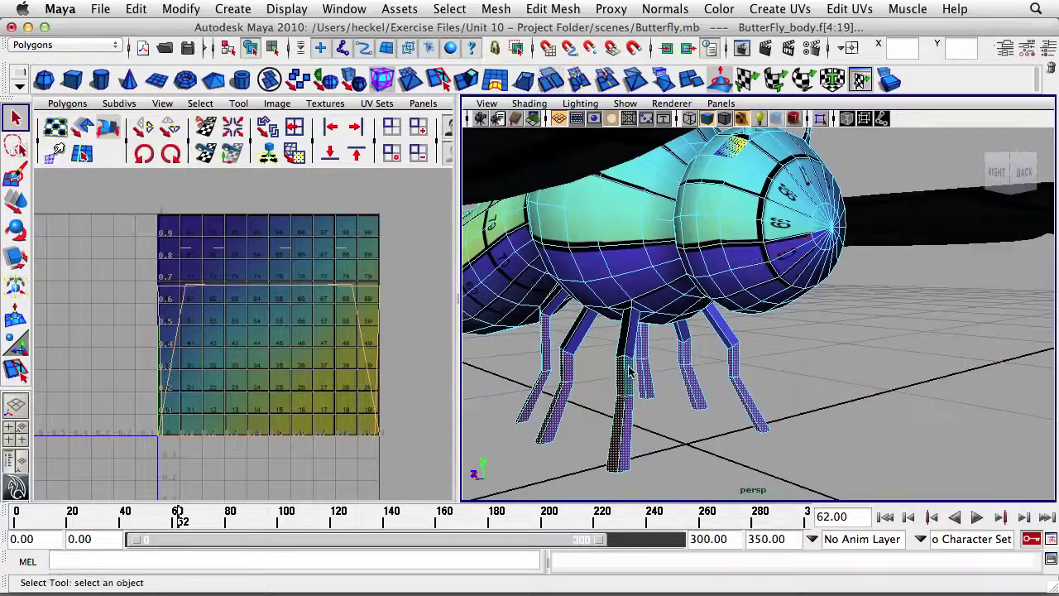
pyautogui.keyDown('alt'); pyautogui.moveTo(699, 388); pyautogui.dragTo(695, 400); pyautogui.keyUp('alt')
# Step: Grow the leg and antennae face selection by one region toward the body
pyautogui.click(449, 8)
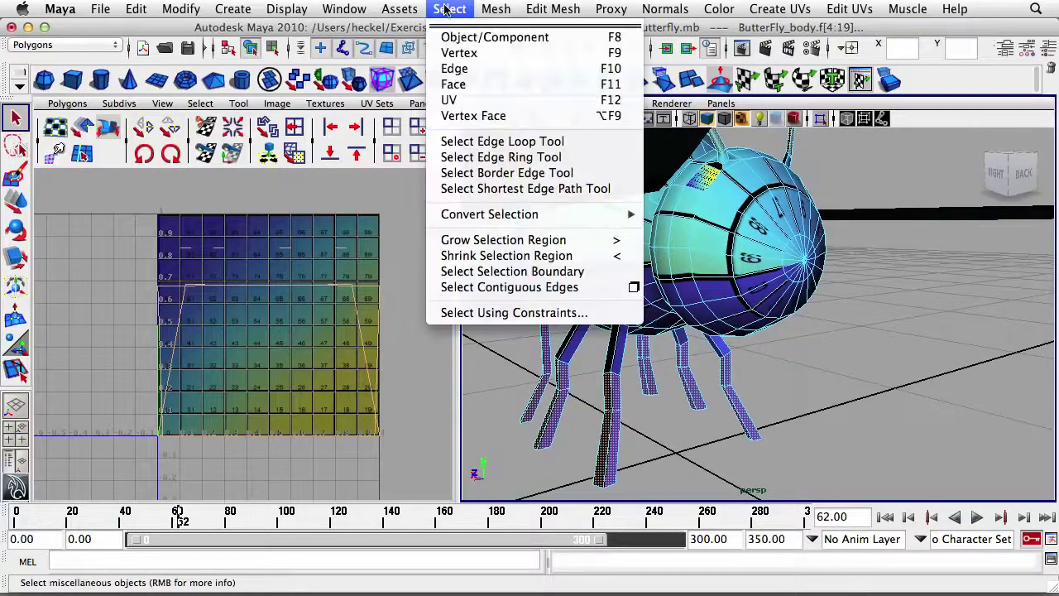
pyautogui.click(497, 246)
pyautogui.keyDown('alt'); pyautogui.moveTo(851, 293); pyautogui.dragTo(625, 327); pyautogui.keyUp('alt')
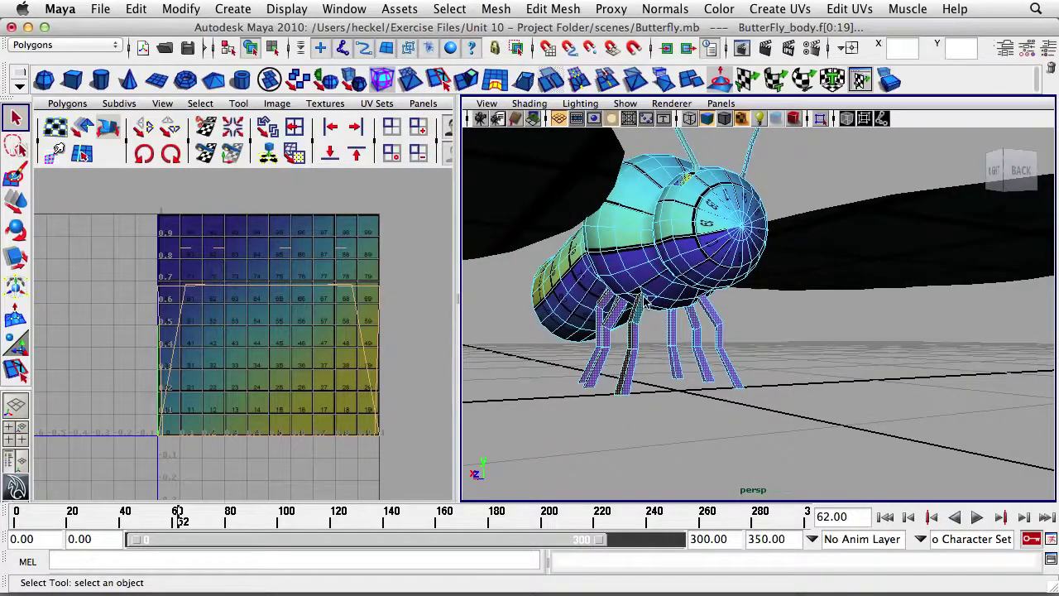
pyautogui.keyDown('alt'); pyautogui.moveTo(727, 182); pyautogui.dragTo(690, 301, button='middle'); pyautogui.keyUp('alt')
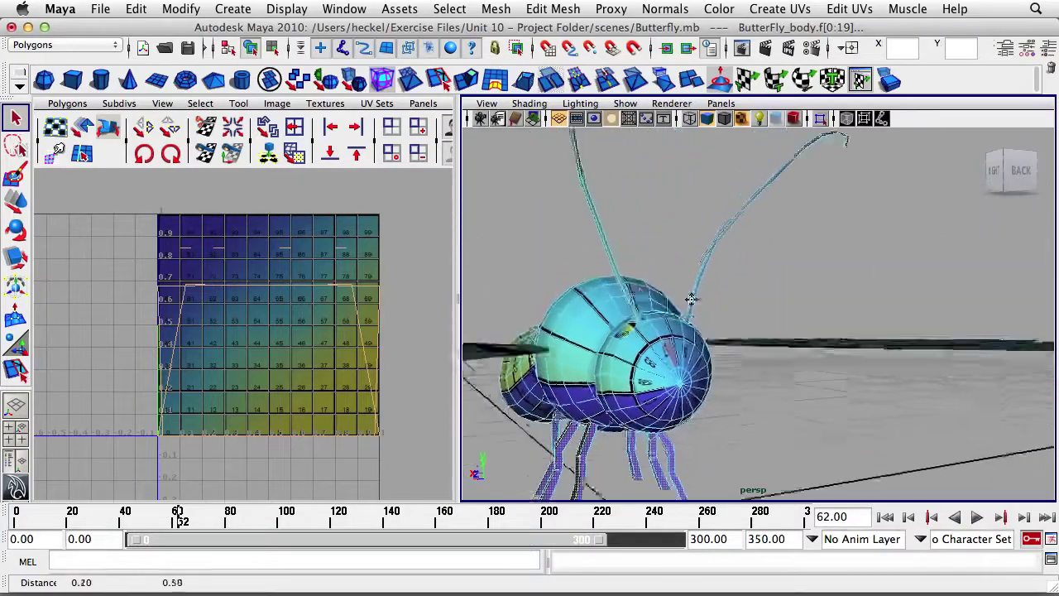
pyautogui.moveTo(690, 300)
pyautogui.keyDown('alt'); pyautogui.mouseDown(button='right')
pyautogui.moveTo(769, 314)
pyautogui.moveTo(704, 286)
pyautogui.mouseUp(button='right'); pyautogui.keyUp('alt')
pyautogui.keyDown('alt'); pyautogui.moveTo(704, 286); pyautogui.dragTo(727, 213, button='middle'); pyautogui.keyUp('alt')
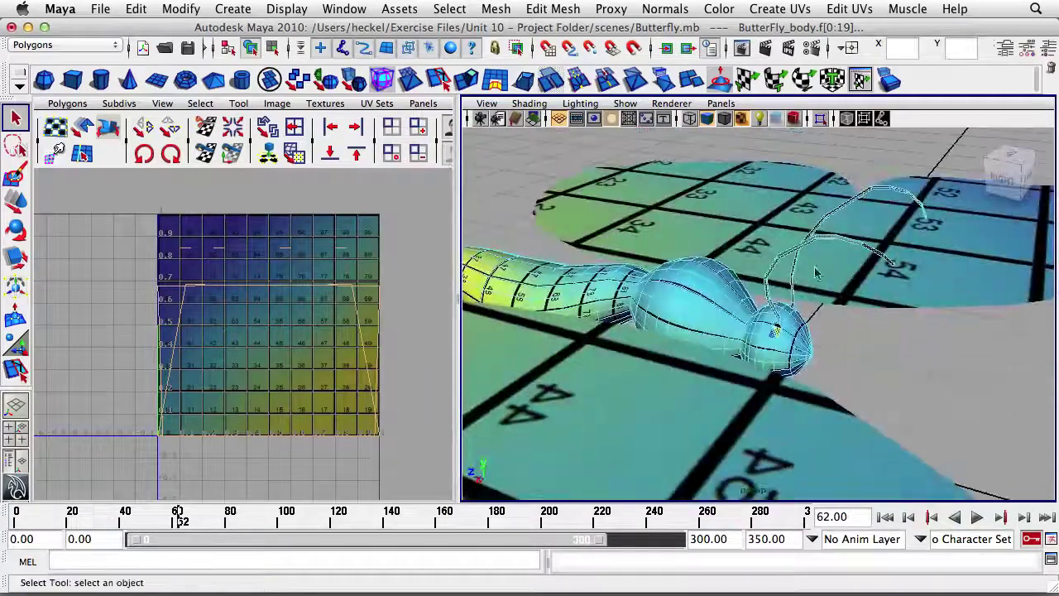
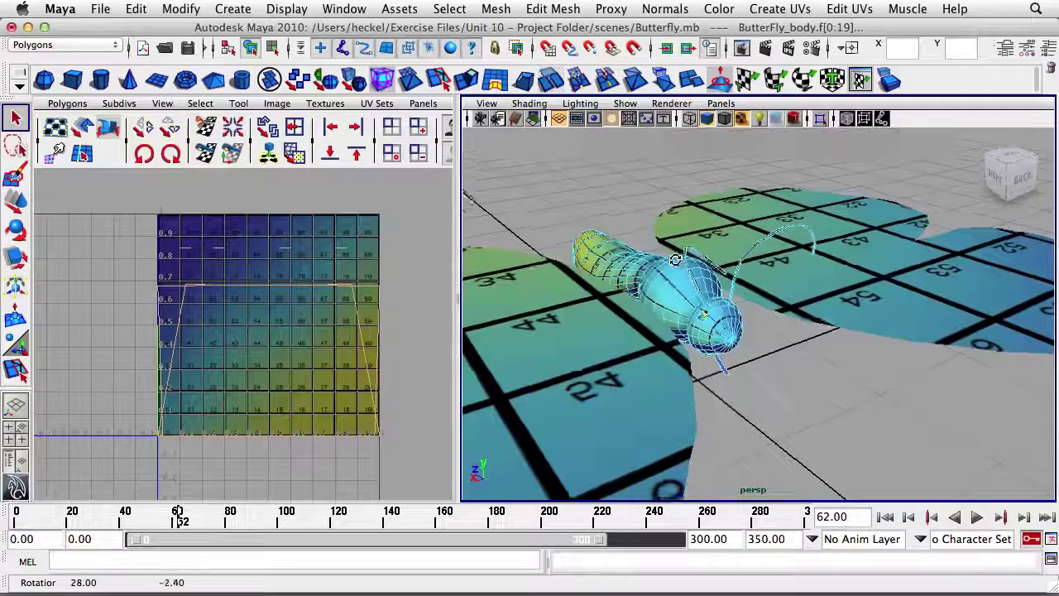
pyautogui.moveTo(722, 276)
pyautogui.keyDown('alt'); pyautogui.mouseDown()
pyautogui.moveTo(720, 260)
pyautogui.moveTo(727, 268)
pyautogui.mouseUp(); pyautogui.keyUp('alt')
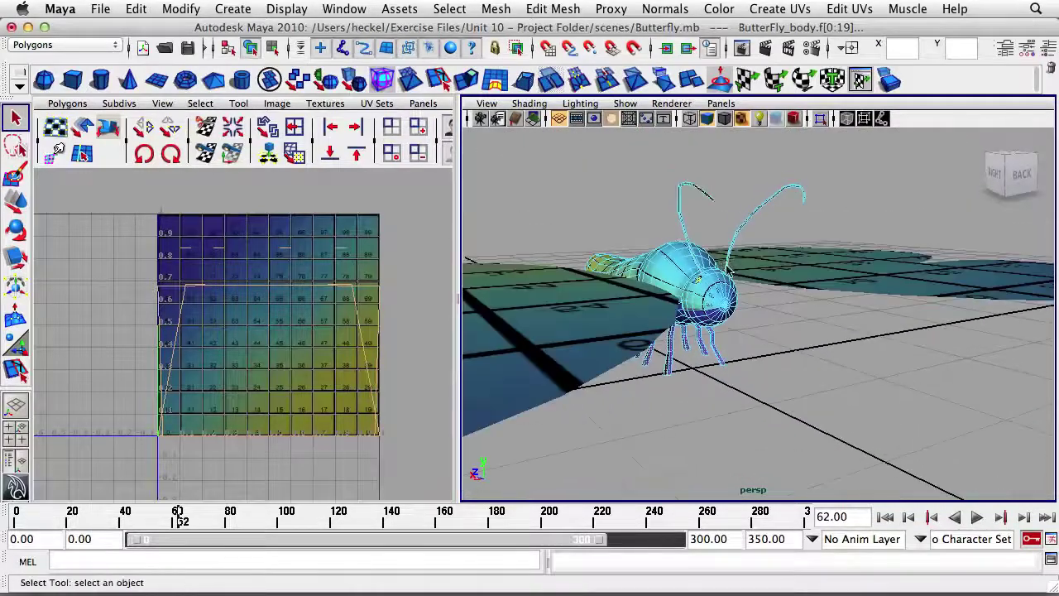
# Step: Save the selected leg and antennae faces as a quick select set named Legs
pyautogui.click(232, 9)
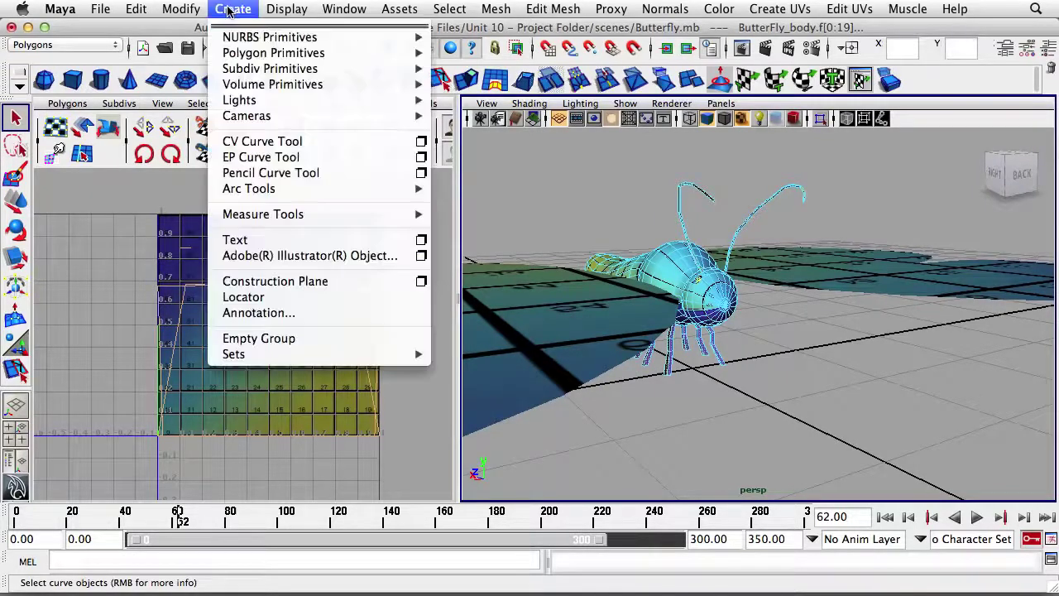
pyautogui.moveTo(267, 356)
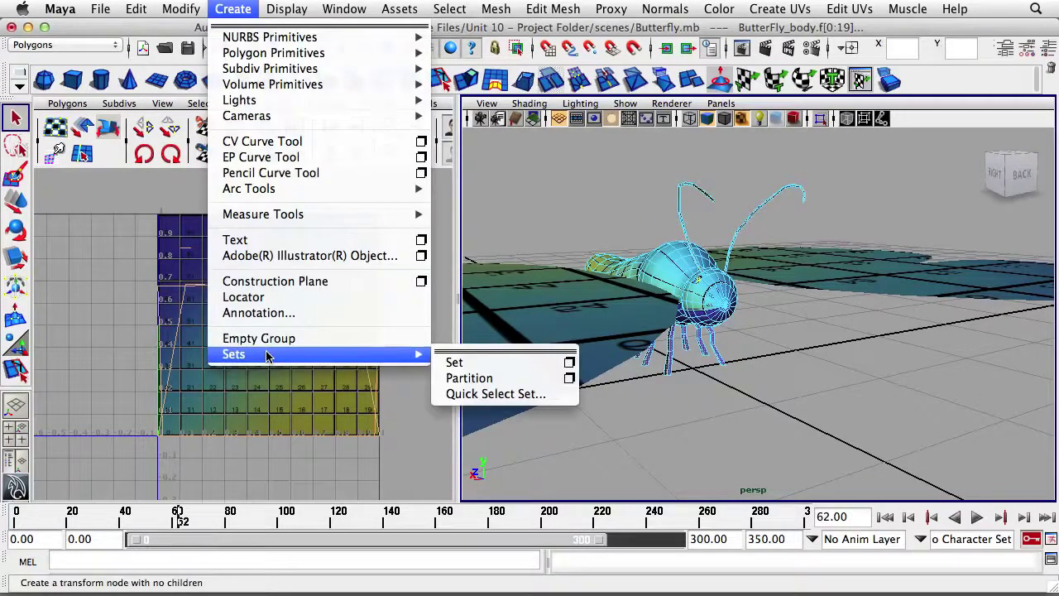
pyautogui.click(470, 397)
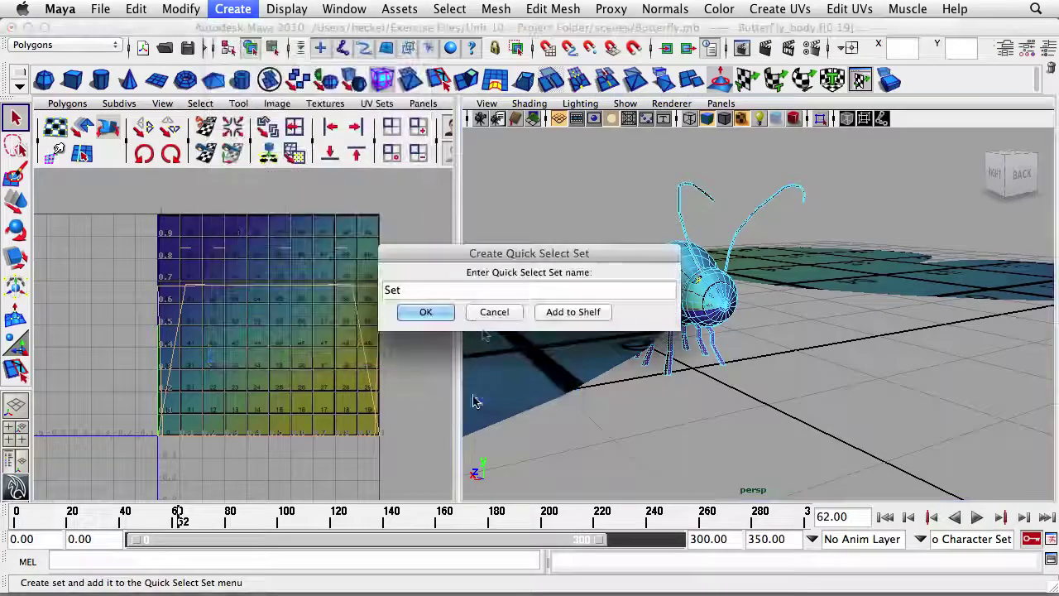
pyautogui.write('Legs')
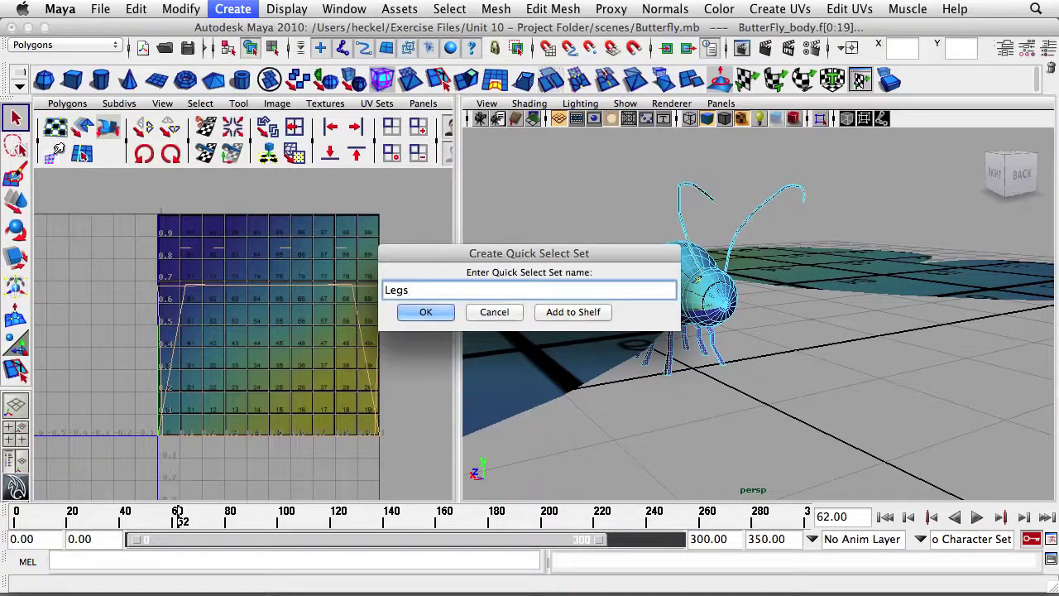
pyautogui.press('BackSpace')
pyautogui.click(436, 315)
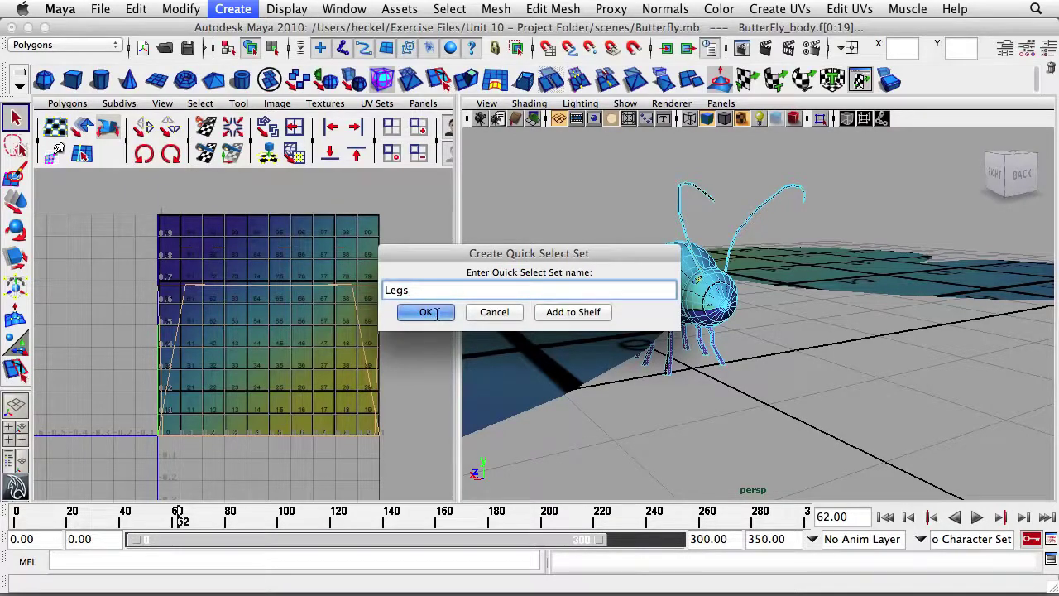
# Step: Invert the face selection so the butterfly's body faces are selected in place of the legs and antennae
pyautogui.keyDown('alt'); pyautogui.moveTo(804, 346); pyautogui.dragTo(785, 315); pyautogui.keyUp('alt')
pyautogui.keyDown('alt'); pyautogui.moveTo(646, 299); pyautogui.dragTo(664, 299, button='right'); pyautogui.keyUp('alt')
pyautogui.keyDown('alt'); pyautogui.moveTo(664, 300); pyautogui.dragTo(739, 324); pyautogui.keyUp('alt')
pyautogui.keyDown('alt'); pyautogui.moveTo(685, 284); pyautogui.dragTo(675, 358); pyautogui.keyUp('alt')
pyautogui.keyDown('alt'); pyautogui.moveTo(675, 205); pyautogui.dragTo(691, 270); pyautogui.keyUp('alt')
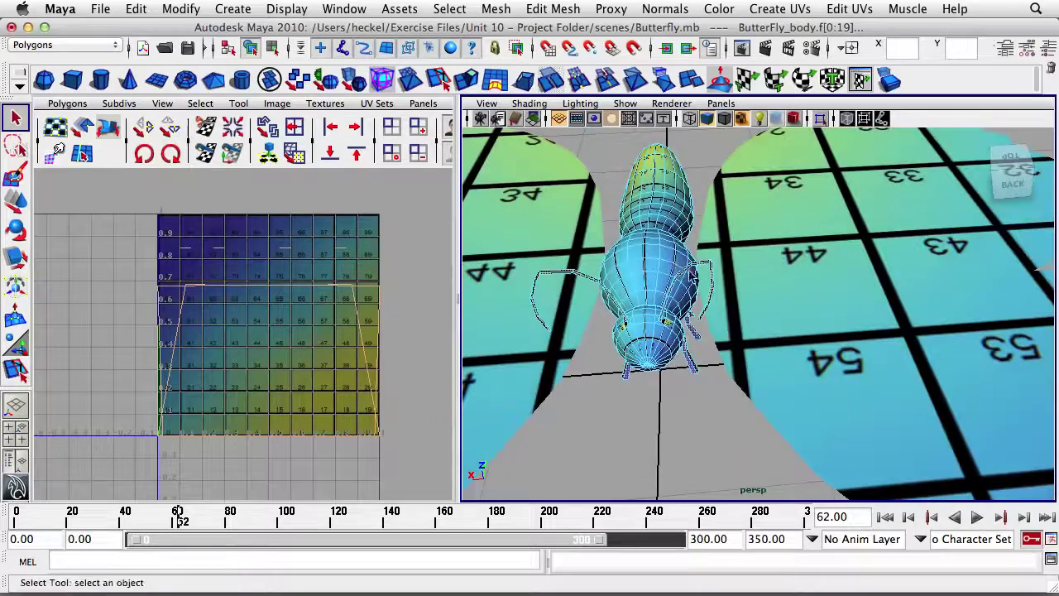
pyautogui.click(132, 10)
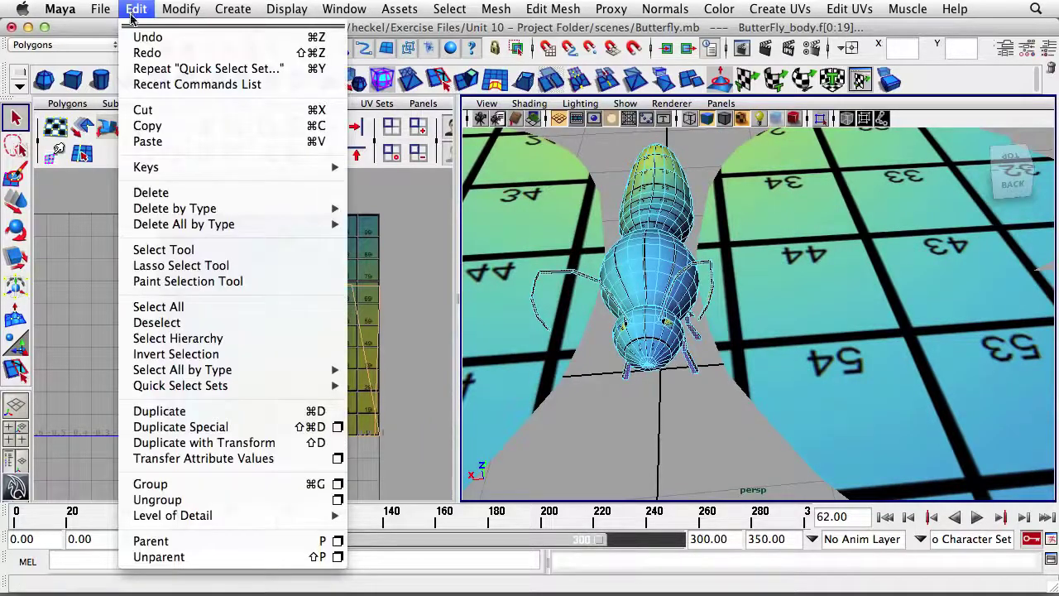
pyautogui.click(213, 354)
pyautogui.keyDown('alt'); pyautogui.moveTo(642, 250); pyautogui.dragTo(793, 263); pyautogui.keyUp('alt')
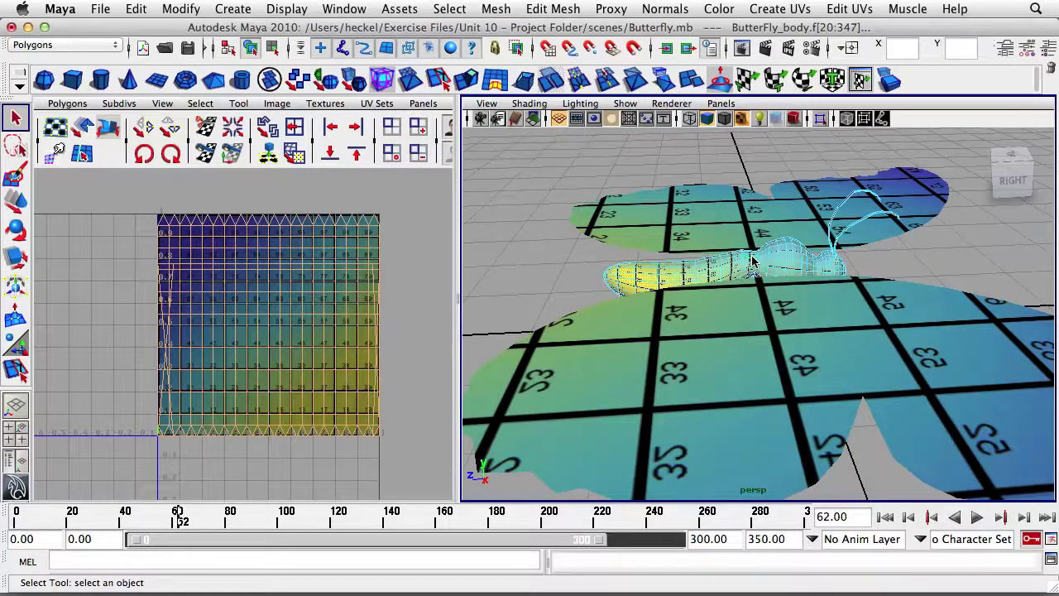
pyautogui.keyDown('alt'); pyautogui.moveTo(785, 269); pyautogui.dragTo(679, 275); pyautogui.keyUp('alt')
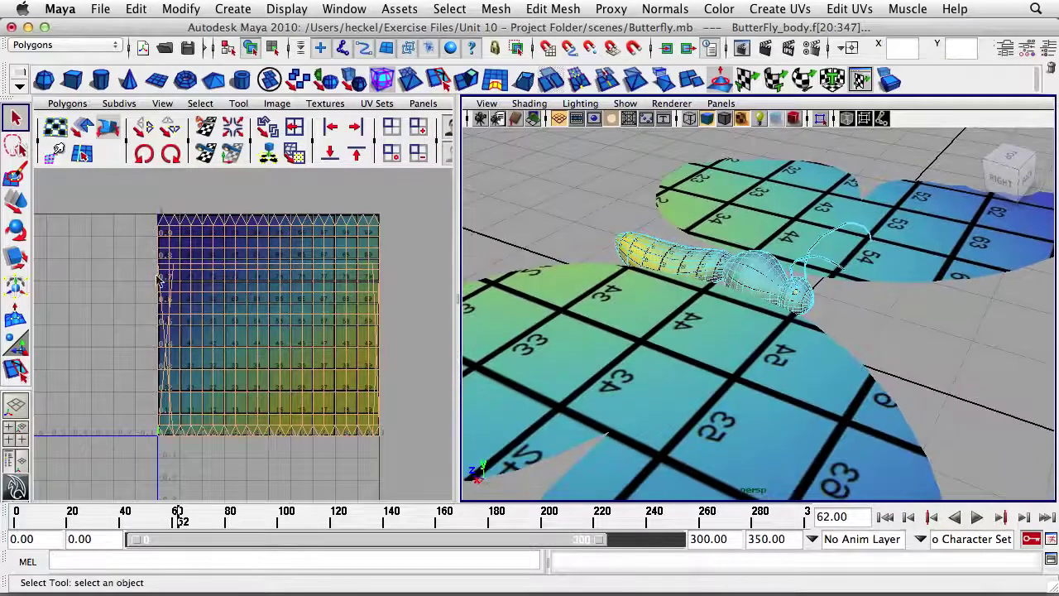
# Step: Apply a cylindrical UV mapping to the selected body faces
pyautogui.click(781, 9)
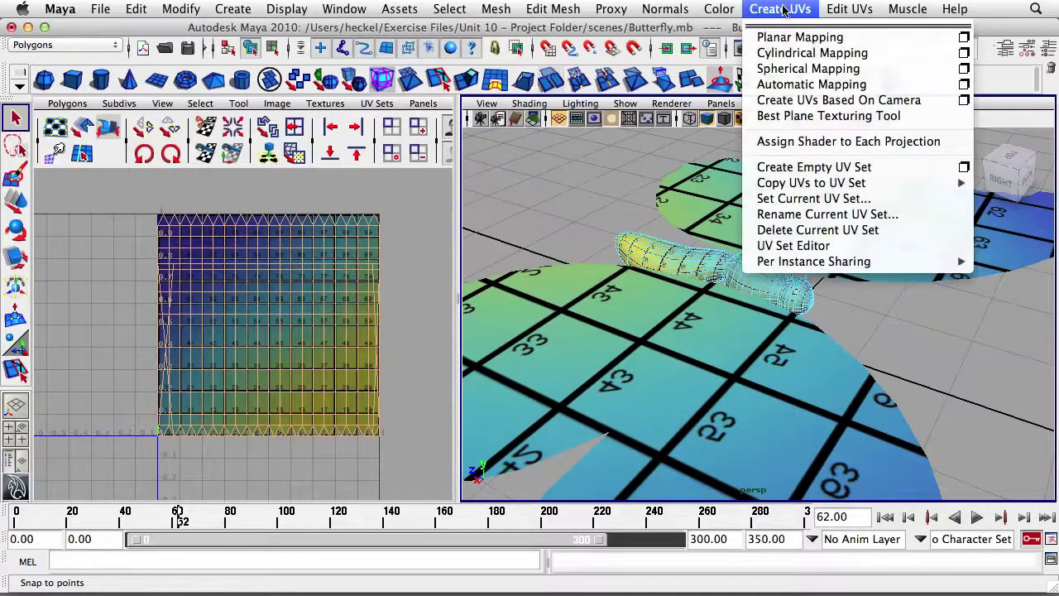
pyautogui.click(799, 55)
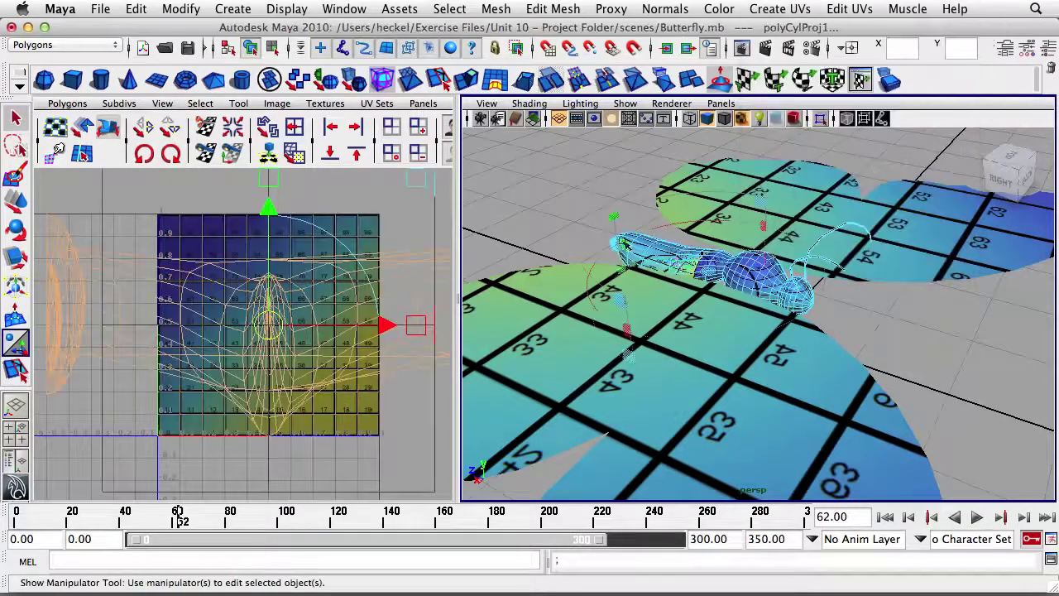
pyautogui.keyDown('alt'); pyautogui.moveTo(714, 258); pyautogui.dragTo(881, 349); pyautogui.keyUp('alt')
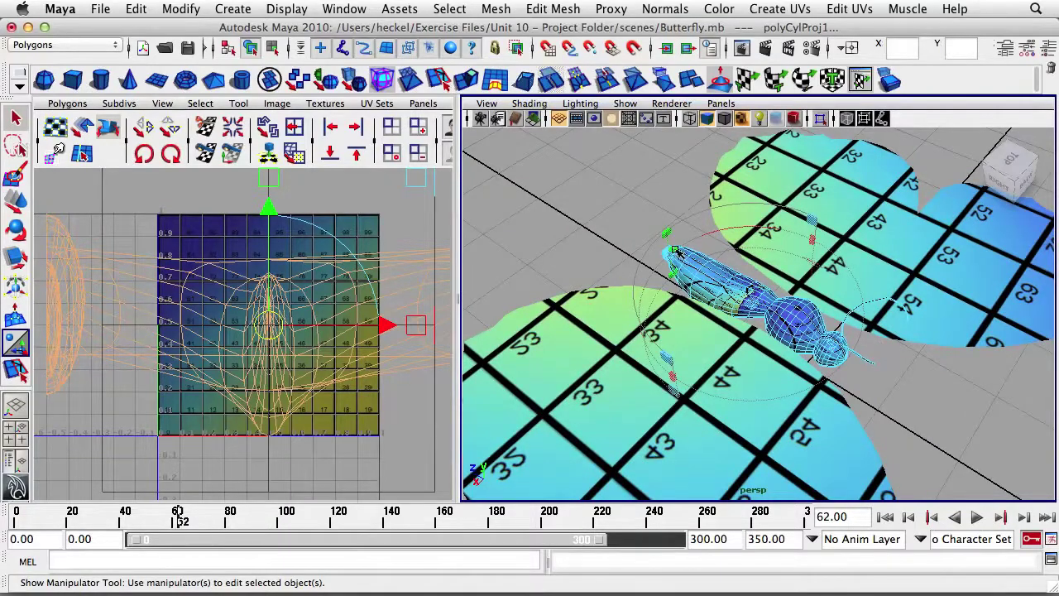
pyautogui.keyDown('alt'); pyautogui.moveTo(820, 318); pyautogui.dragTo(831, 224); pyautogui.keyUp('alt')
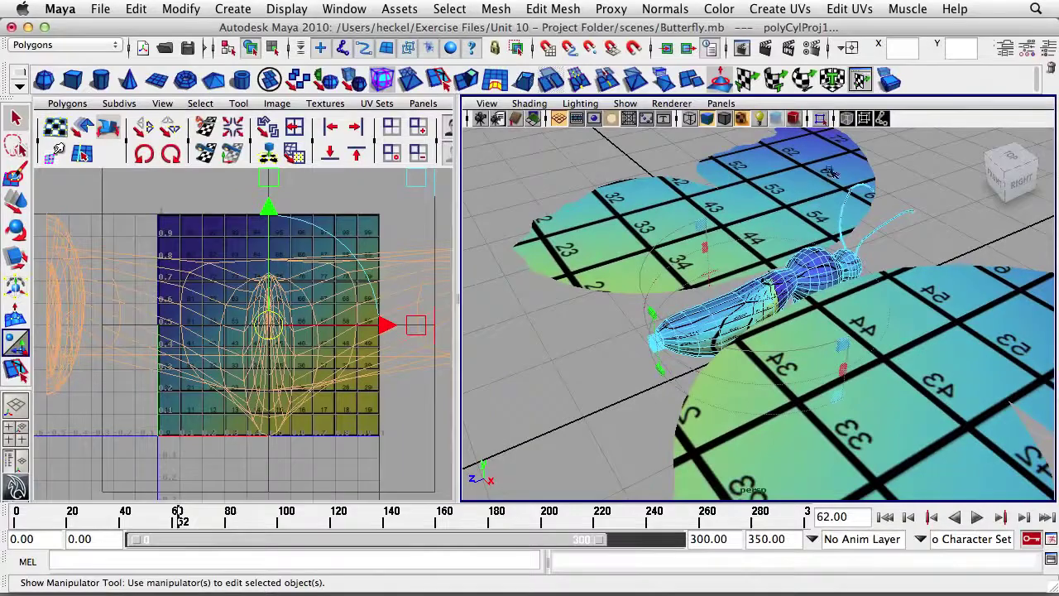
# Step: Show the cylindrical projection's attributes and set its X rotation to 90 so it follows the body's length
pyautogui.click(1006, 50)
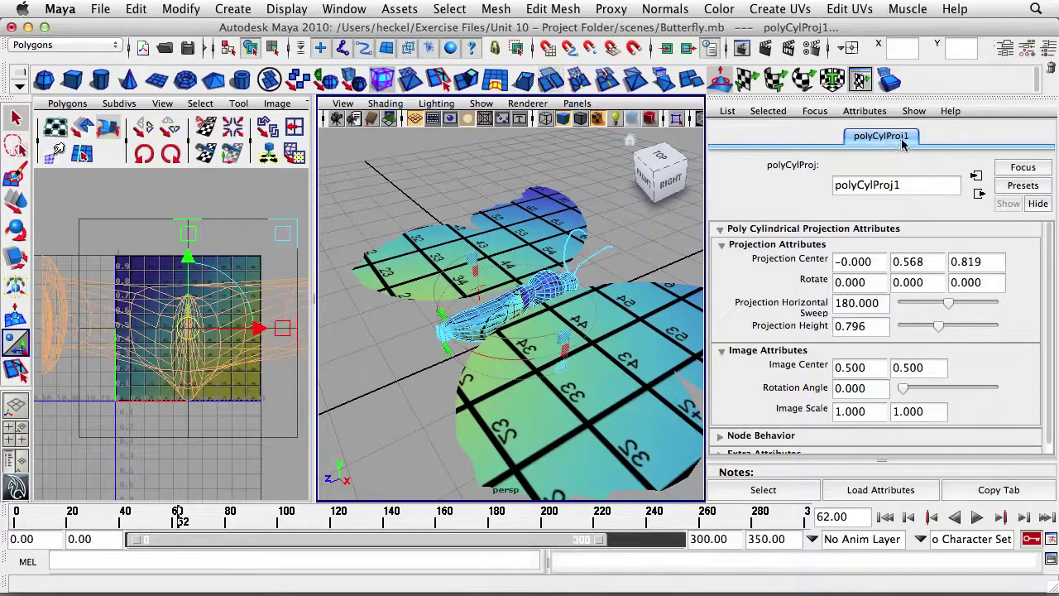
pyautogui.keyDown('alt'); pyautogui.moveTo(481, 303); pyautogui.dragTo(583, 301, button='right'); pyautogui.keyUp('alt')
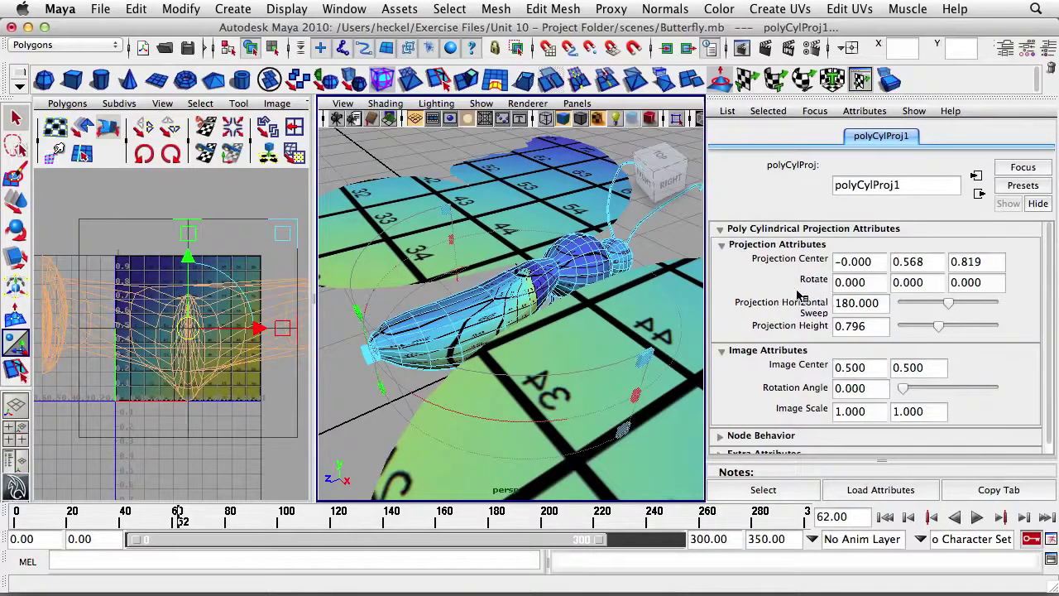
pyautogui.click(862, 283)
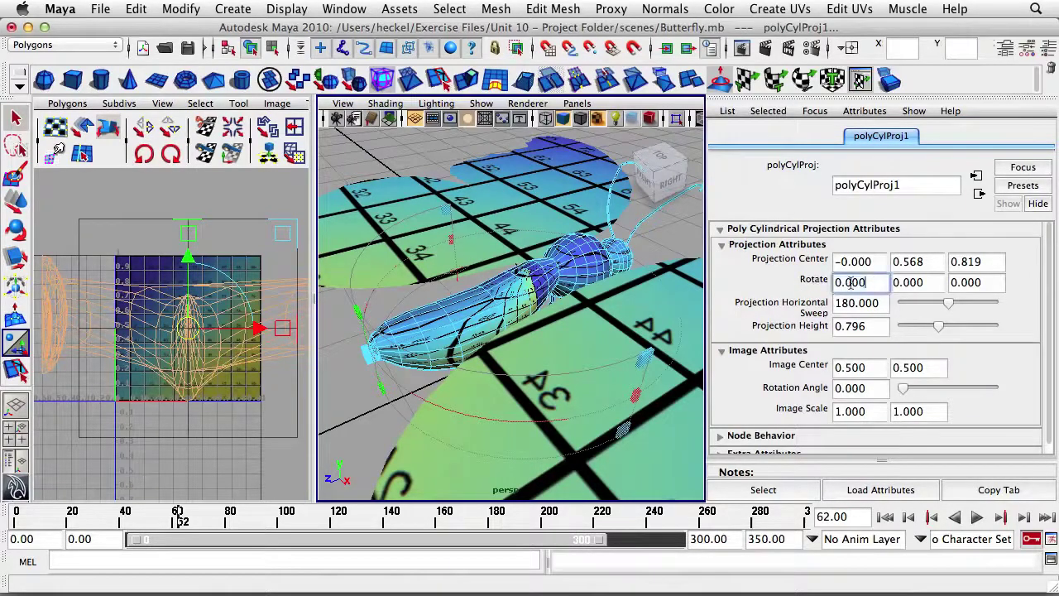
pyautogui.write('9')
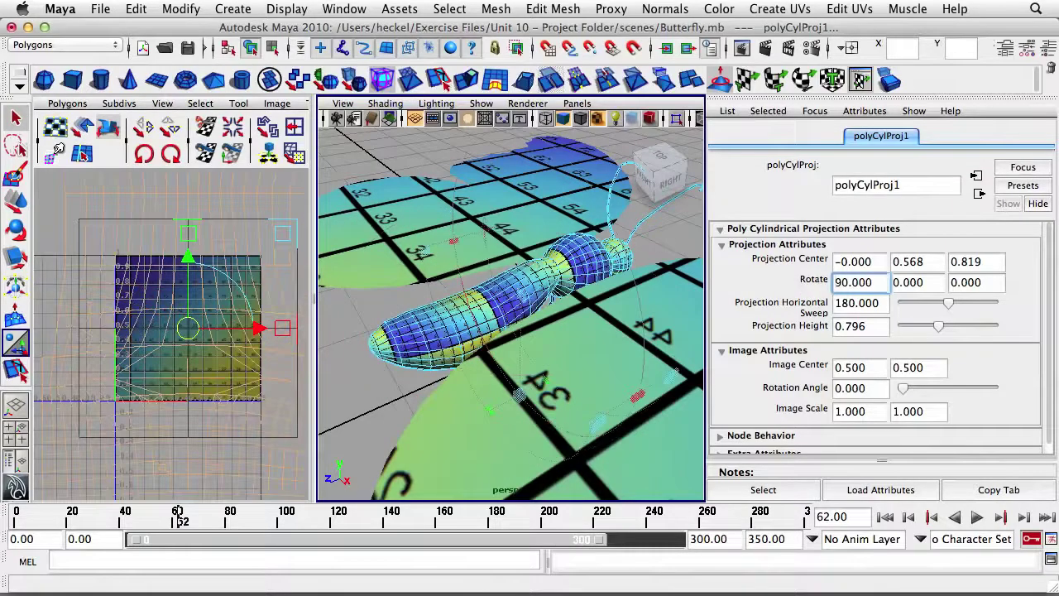
pyautogui.scroll(-4, 522, 276)
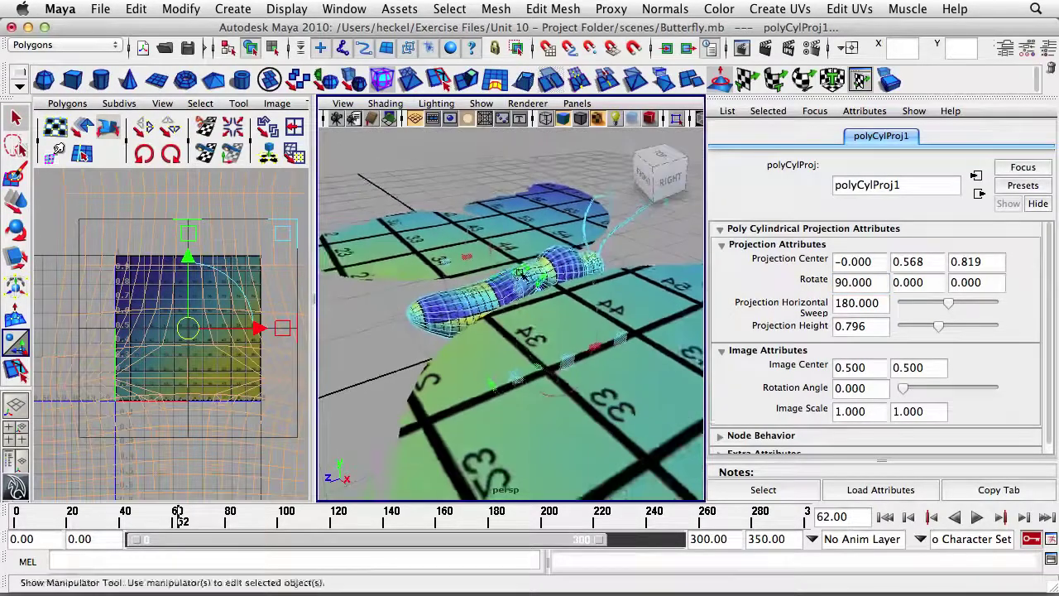
pyautogui.keyDown('alt'); pyautogui.moveTo(513, 281); pyautogui.dragTo(530, 327); pyautogui.keyUp('alt')
pyautogui.keyDown('alt'); pyautogui.moveTo(530, 326); pyautogui.dragTo(593, 317, button='right'); pyautogui.keyUp('alt')
pyautogui.keyDown('alt'); pyautogui.moveTo(593, 317); pyautogui.dragTo(593, 320); pyautogui.keyUp('alt')
pyautogui.keyDown('alt'); pyautogui.moveTo(593, 320); pyautogui.dragTo(511, 310, button='right'); pyautogui.keyUp('alt')
pyautogui.keyDown('alt'); pyautogui.moveTo(512, 310); pyautogui.dragTo(506, 278); pyautogui.keyUp('alt')
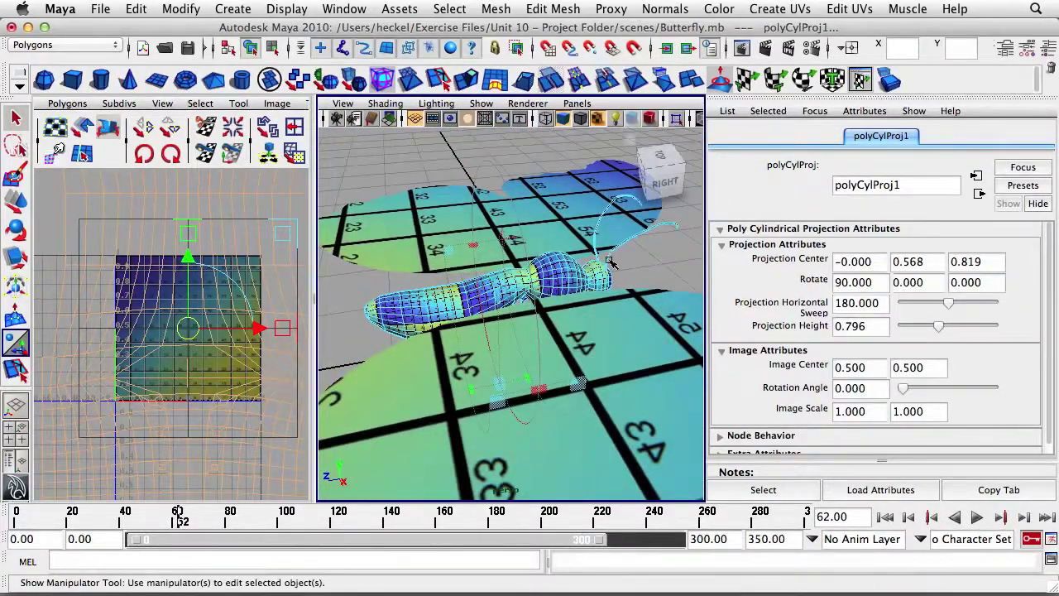
# Step: Move the body's projection up and right in UV space, to an image center of about 1.495, 1.912
pyautogui.keyDown('alt'); pyautogui.moveTo(162, 314); pyautogui.dragTo(115, 301, button='right'); pyautogui.keyUp('alt')
pyautogui.keyDown('alt'); pyautogui.moveTo(229, 296); pyautogui.dragTo(154, 298, button='right'); pyautogui.keyUp('alt')
pyautogui.keyDown('alt'); pyautogui.moveTo(192, 293); pyautogui.dragTo(185, 258, button='middle'); pyautogui.keyUp('alt')
pyautogui.keyDown('alt'); pyautogui.moveTo(185, 257); pyautogui.dragTo(193, 299, button='right'); pyautogui.keyUp('alt')
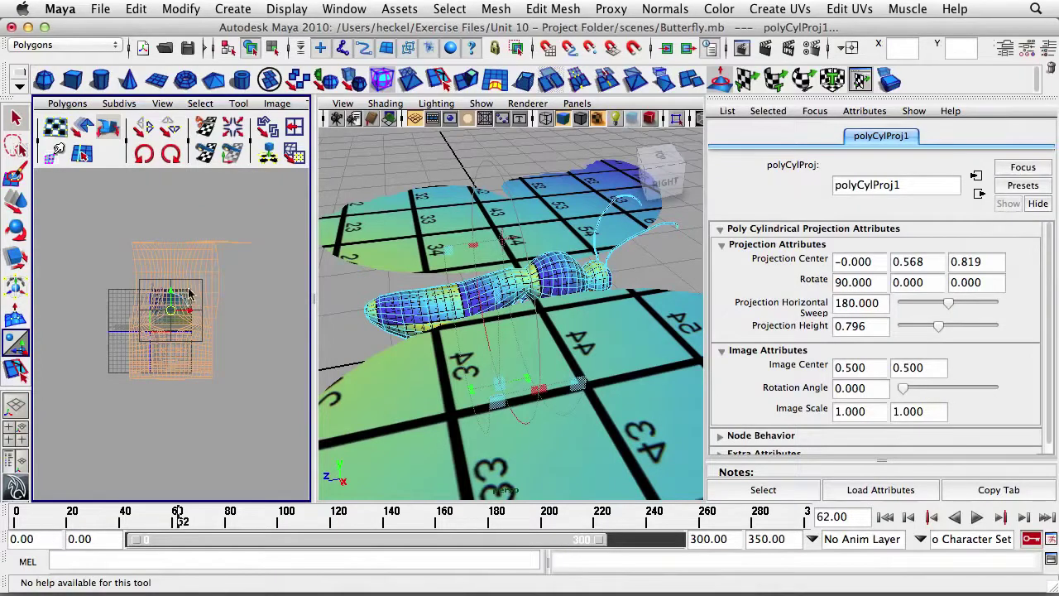
pyautogui.keyDown('alt'); pyautogui.moveTo(185, 290); pyautogui.dragTo(189, 255, button='middle'); pyautogui.keyUp('alt')
pyautogui.rightClick(189, 263)
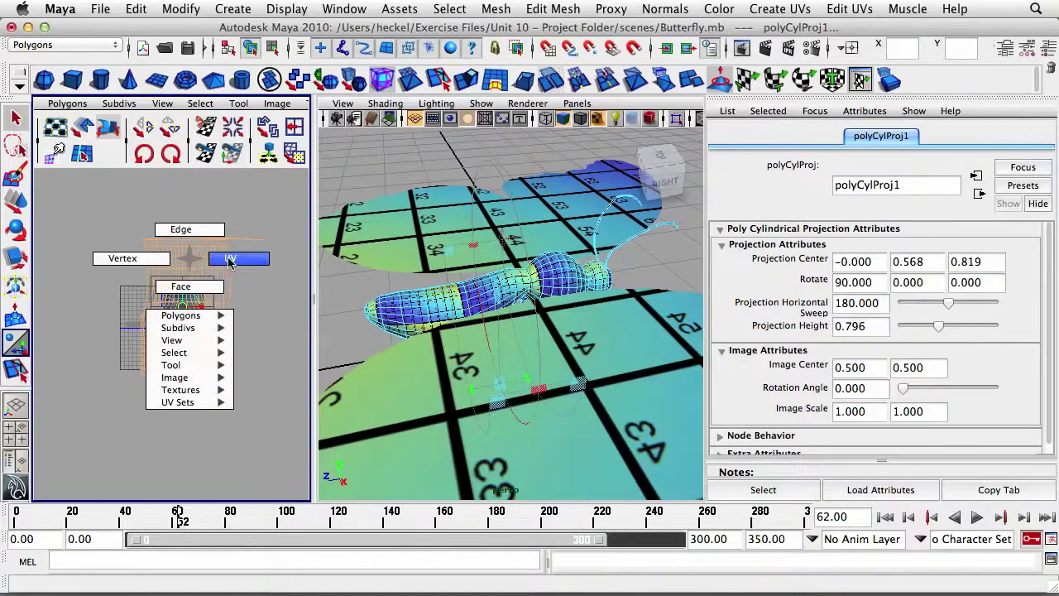
pyautogui.click(230, 262)
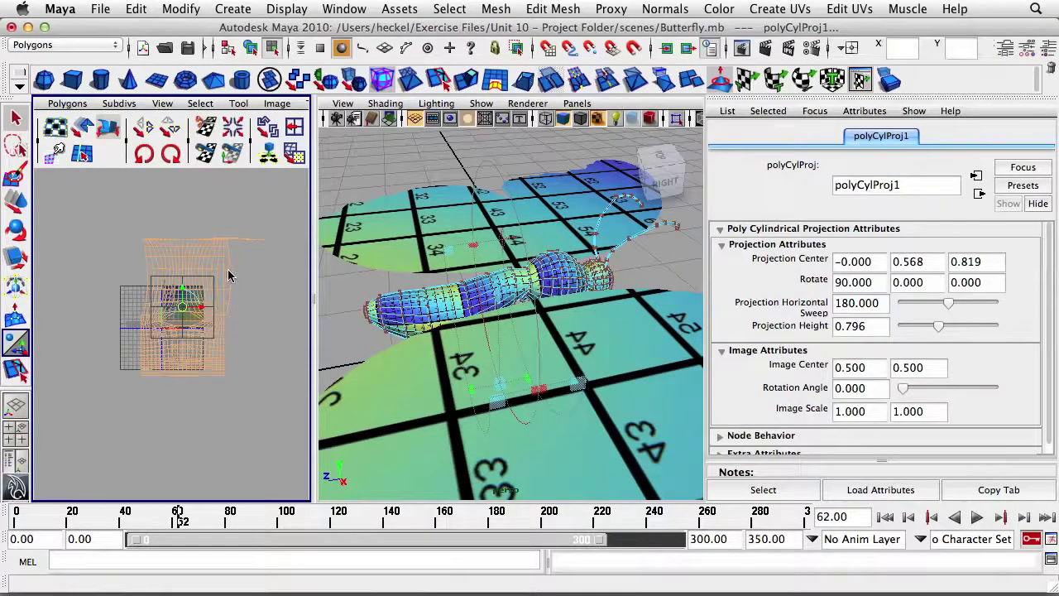
pyautogui.moveTo(184, 310); pyautogui.dragTo(224, 252)
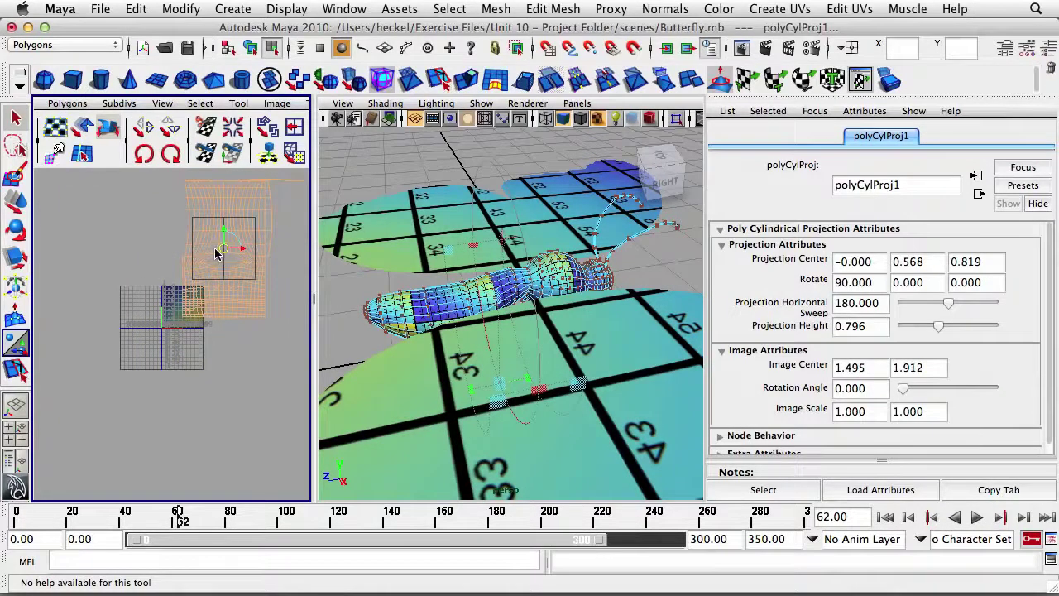
# Step: Select the body shell's UVs and move them up and right, clear of the number grid texture
pyautogui.keyDown('alt'); pyautogui.moveTo(242, 275); pyautogui.dragTo(185, 311, button='middle'); pyautogui.keyUp('alt')
pyautogui.moveTo(189, 237); pyautogui.dragTo(217, 240, button='right')
pyautogui.moveTo(269, 199); pyautogui.dragTo(116, 364)
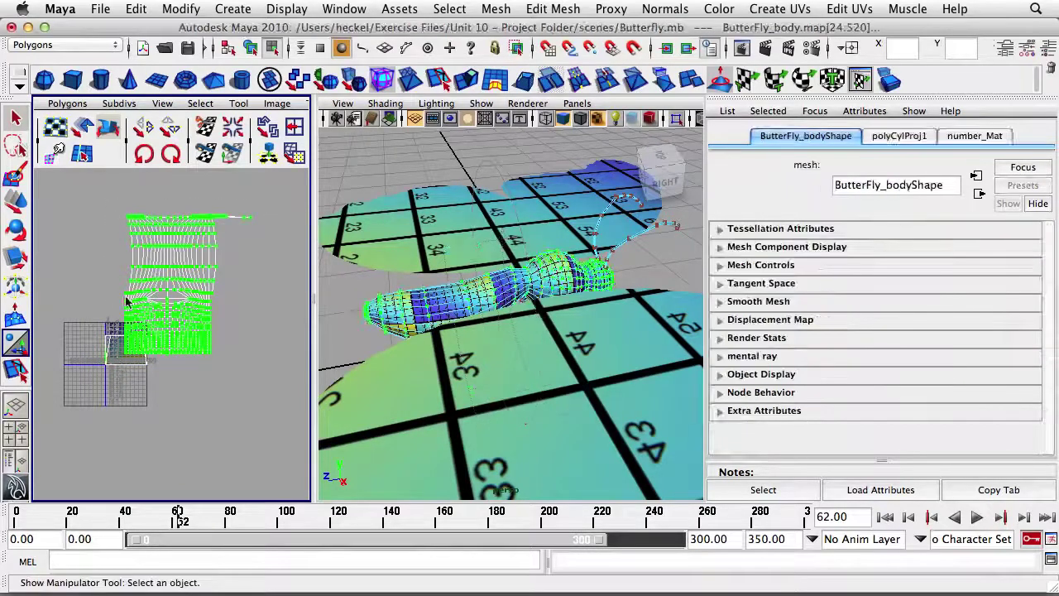
pyautogui.keyDown('alt'); pyautogui.moveTo(135, 301); pyautogui.dragTo(152, 304, button='right'); pyautogui.keyUp('alt')
pyautogui.press('w')
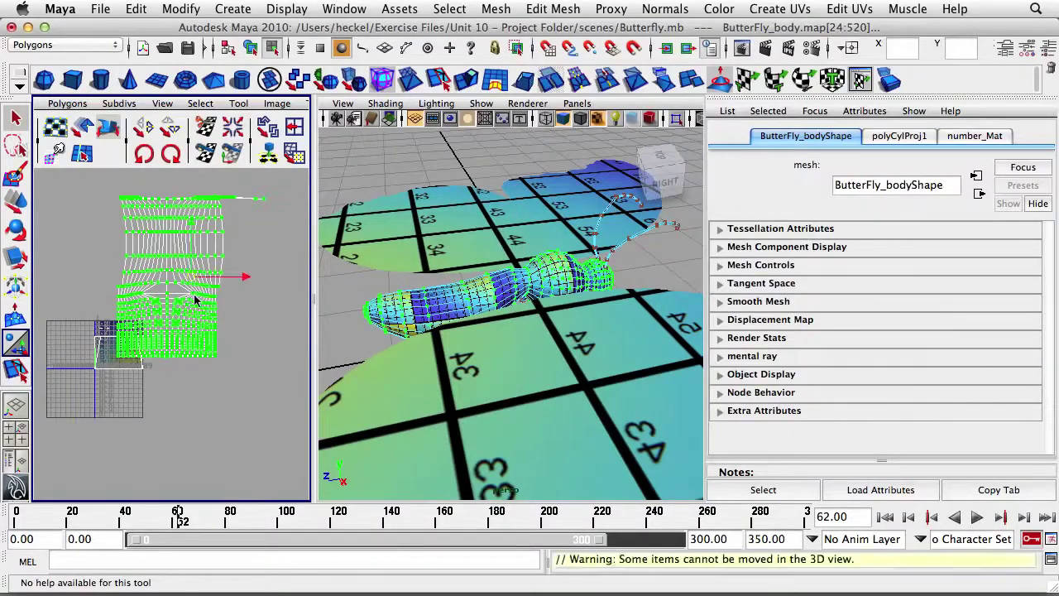
pyautogui.moveTo(190, 273); pyautogui.dragTo(222, 237)
pyautogui.moveTo(221, 238)
pyautogui.keyDown('alt'); pyautogui.mouseDown(button='right')
pyautogui.moveTo(177, 251)
pyautogui.moveTo(169, 293)
pyautogui.moveTo(223, 258)
pyautogui.mouseUp(button='right'); pyautogui.keyUp('alt')
# Step: Scale the body UV shell down uniformly and place it to the right of the texture square
pyautogui.press('r')
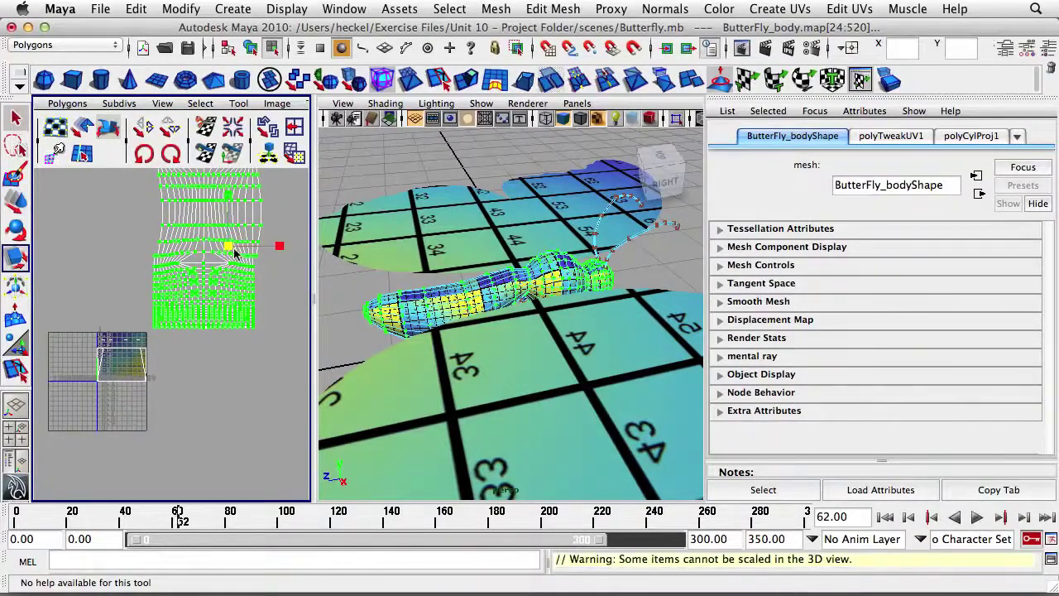
pyautogui.moveTo(230, 244); pyautogui.dragTo(184, 351)
pyautogui.press('w')
pyautogui.keyDown('alt'); pyautogui.moveTo(182, 352); pyautogui.dragTo(231, 360, button='right'); pyautogui.keyUp('alt')
pyautogui.keyDown('alt'); pyautogui.moveTo(171, 347); pyautogui.dragTo(220, 306, button='middle'); pyautogui.keyUp('alt')
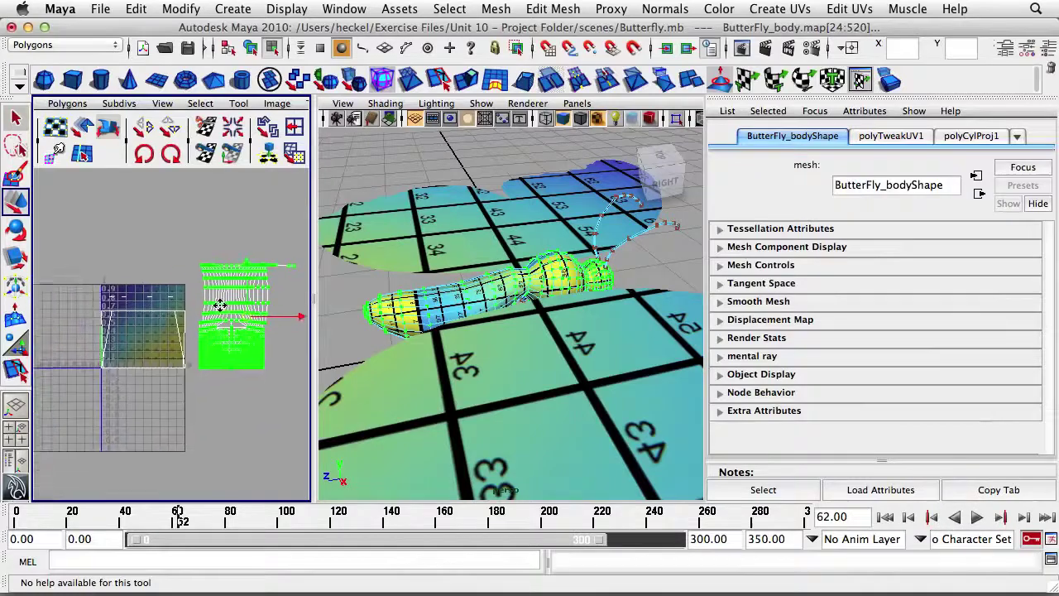
# Step: Shrink the body UV shell further so it is smaller than the texture square, keeping it just beside the square's right edge
pyautogui.keyDown('alt'); pyautogui.moveTo(221, 305); pyautogui.dragTo(272, 310, button='right'); pyautogui.keyUp('alt')
pyautogui.keyDown('alt'); pyautogui.moveTo(258, 297); pyautogui.dragTo(207, 281, button='middle'); pyautogui.keyUp('alt')
pyautogui.press('r')
pyautogui.moveTo(257, 292); pyautogui.dragTo(227, 303)
pyautogui.press('w')
pyautogui.keyDown('alt'); pyautogui.moveTo(170, 298); pyautogui.dragTo(133, 296, button='right'); pyautogui.keyUp('alt')
pyautogui.keyDown('alt'); pyautogui.moveTo(135, 293); pyautogui.dragTo(156, 286, button='middle'); pyautogui.keyUp('alt')
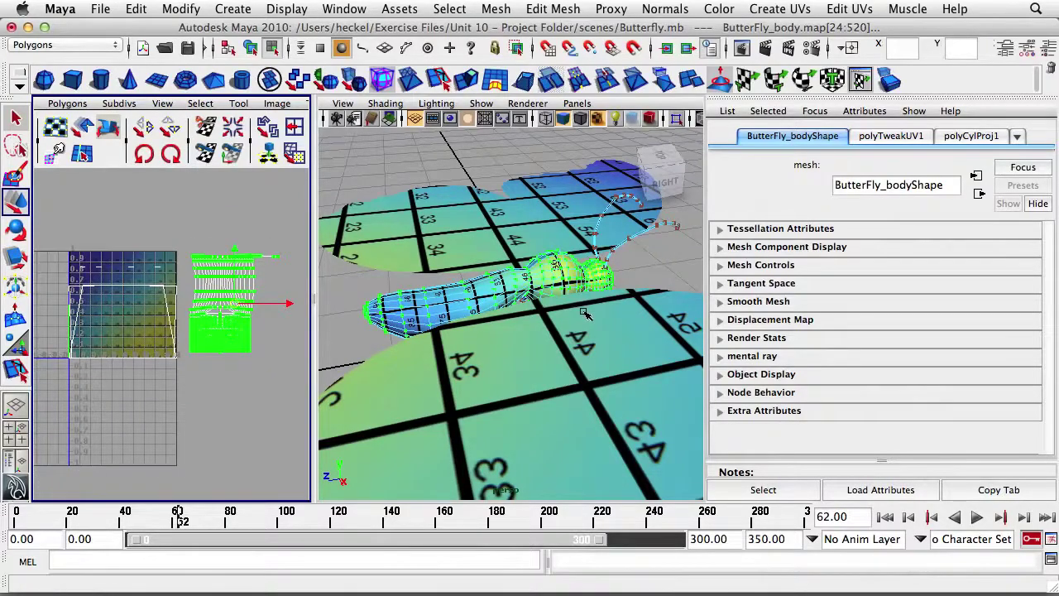
# Step: Examine how the number grid lies on the butterfly's body from above, the front and below
pyautogui.keyDown('alt'); pyautogui.moveTo(512, 274); pyautogui.dragTo(508, 296); pyautogui.keyUp('alt')
pyautogui.keyDown('alt'); pyautogui.moveTo(488, 296); pyautogui.dragTo(571, 290, button='right'); pyautogui.keyUp('alt')
pyautogui.keyDown('alt'); pyautogui.moveTo(571, 290); pyautogui.dragTo(577, 321); pyautogui.keyUp('alt')
pyautogui.keyDown('alt'); pyautogui.moveTo(622, 299); pyautogui.dragTo(574, 309, button='right'); pyautogui.keyUp('alt')
pyautogui.keyDown('alt'); pyautogui.moveTo(573, 310); pyautogui.dragTo(463, 333); pyautogui.keyUp('alt')
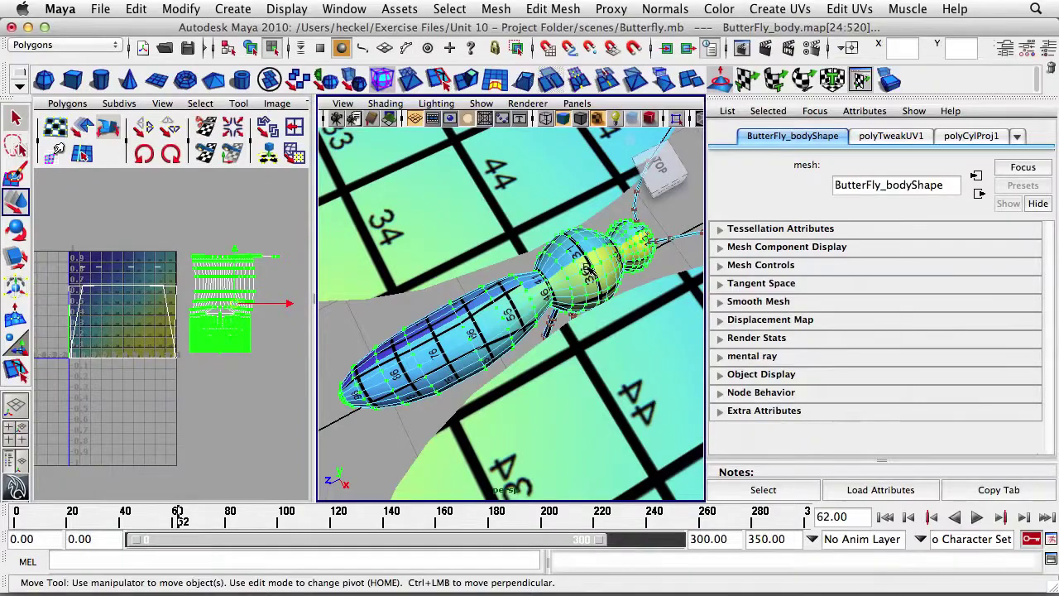
pyautogui.keyDown('alt'); pyautogui.moveTo(588, 270); pyautogui.dragTo(411, 213); pyautogui.keyUp('alt')
pyautogui.keyDown('alt'); pyautogui.moveTo(411, 213); pyautogui.dragTo(577, 251, button='right'); pyautogui.keyUp('alt')
pyautogui.keyDown('alt'); pyautogui.moveTo(577, 251); pyautogui.dragTo(563, 314, button='middle'); pyautogui.keyUp('alt')
pyautogui.keyDown('alt'); pyautogui.moveTo(563, 314); pyautogui.dragTo(480, 213, button='right'); pyautogui.keyUp('alt')
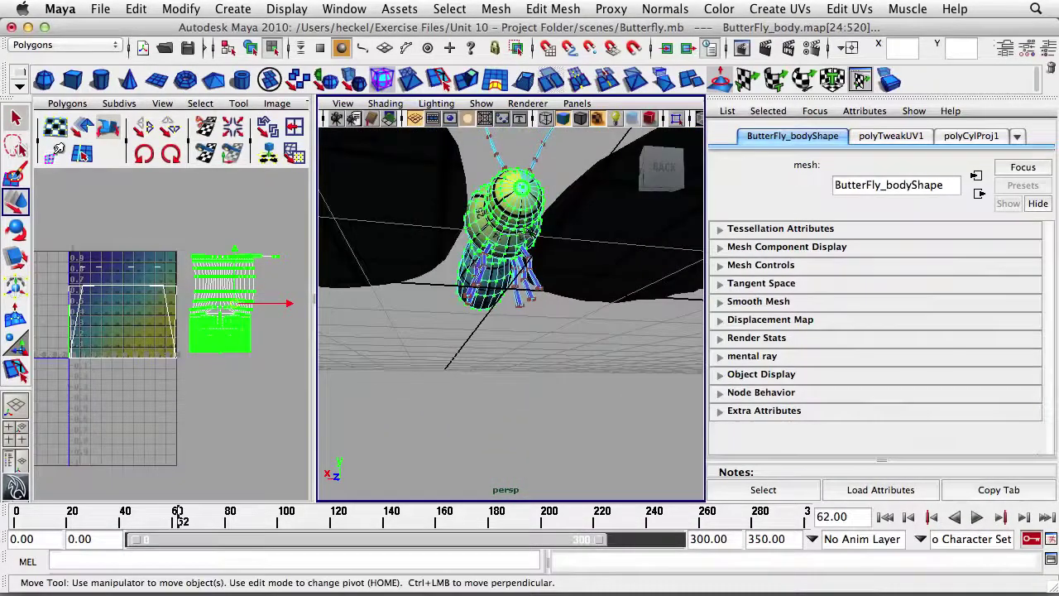
pyautogui.keyDown('alt'); pyautogui.moveTo(430, 260); pyautogui.dragTo(451, 258); pyautogui.keyUp('alt')
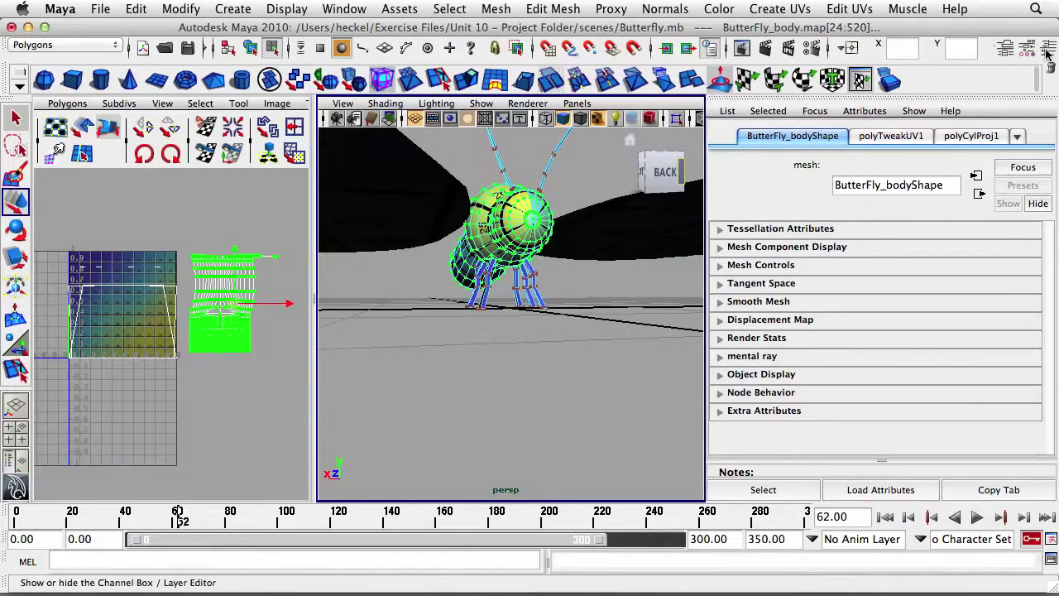
# Step: Hide the Attribute Editor and return the butterfly body to object selection mode
pyautogui.click(1006, 57)
pyautogui.keyDown('alt'); pyautogui.moveTo(749, 357); pyautogui.dragTo(778, 257); pyautogui.keyUp('alt')
pyautogui.moveTo(774, 248); pyautogui.dragTo(824, 230, button='right')
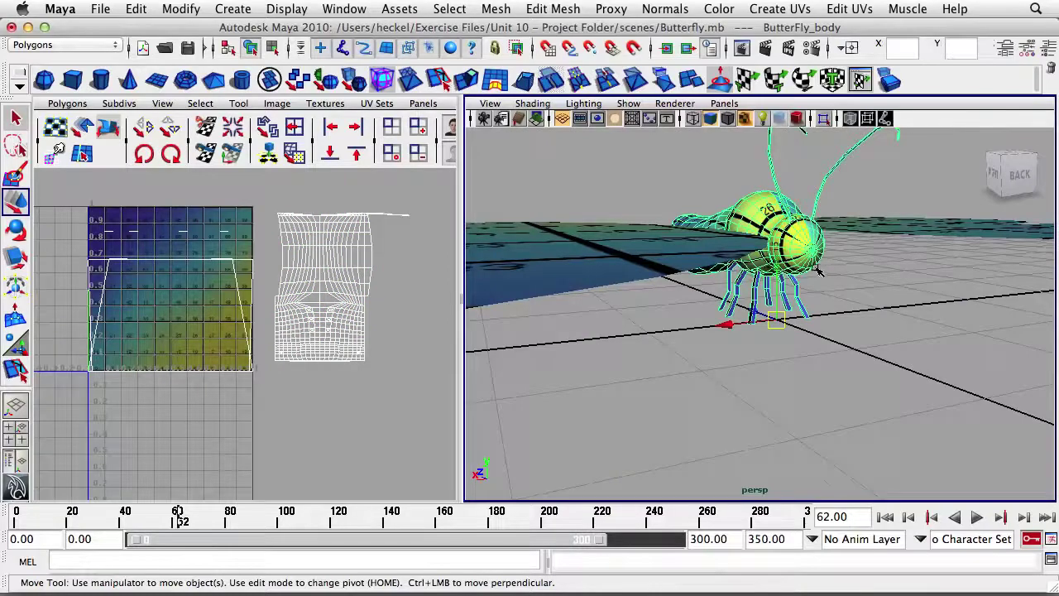
pyautogui.keyDown('alt'); pyautogui.moveTo(818, 272); pyautogui.dragTo(768, 288); pyautogui.keyUp('alt')
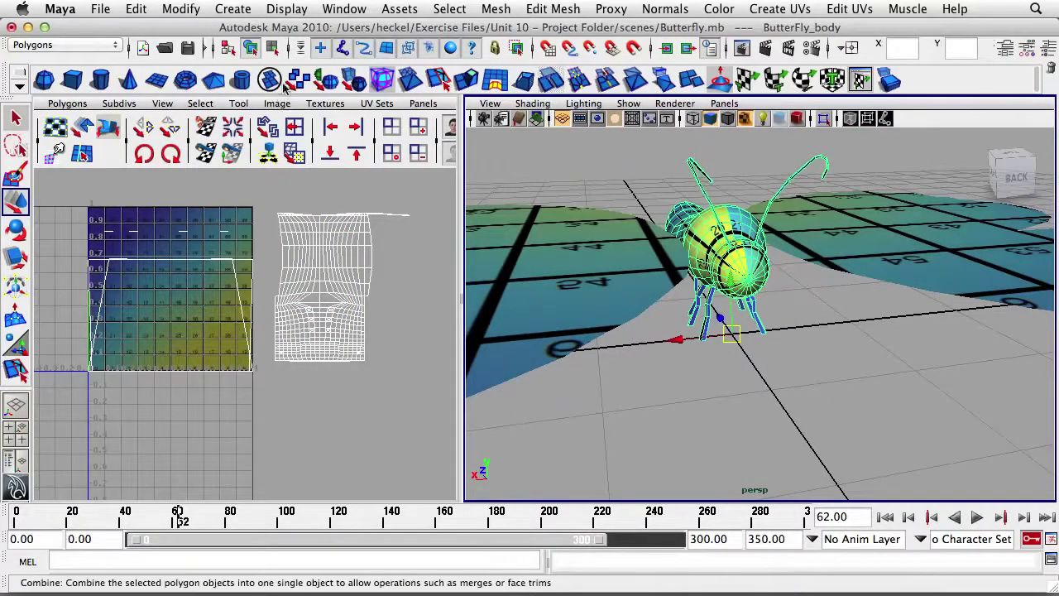
# Step: Select the butterfly's leg and antenna faces using the Legs quick select set
pyautogui.click(136, 10)
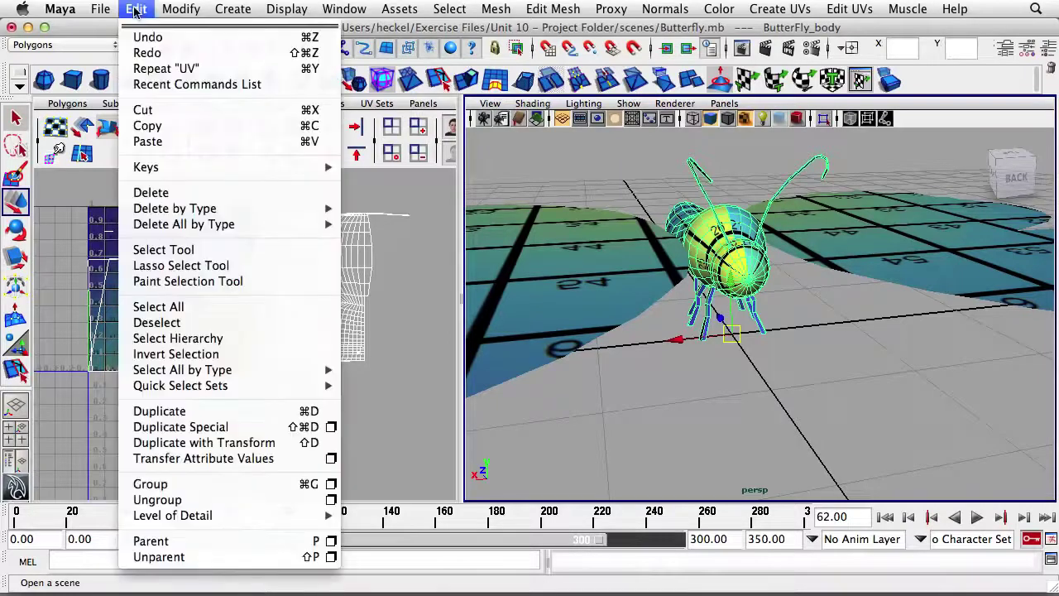
pyautogui.moveTo(261, 389)
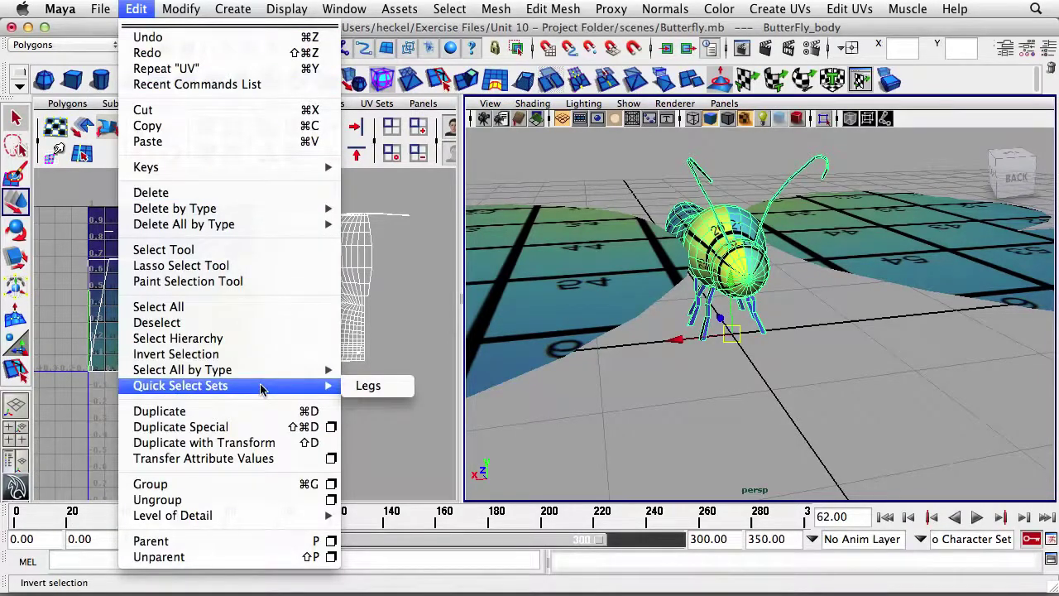
pyautogui.click(368, 386)
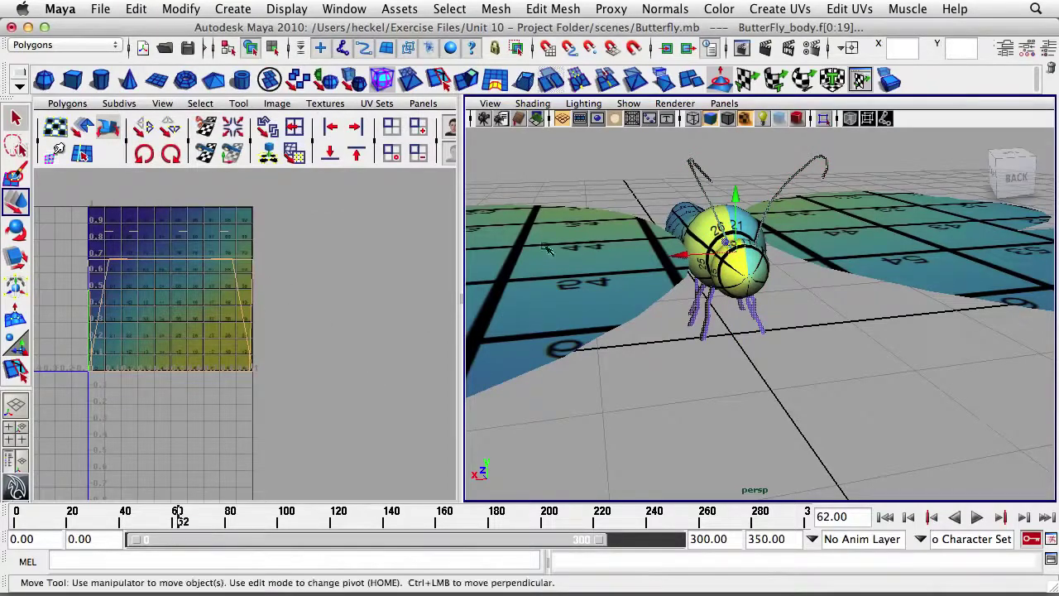
pyautogui.keyDown('alt'); pyautogui.moveTo(594, 320); pyautogui.dragTo(790, 283); pyautogui.keyUp('alt')
pyautogui.keyDown('alt'); pyautogui.moveTo(876, 263); pyautogui.dragTo(738, 272, button='middle'); pyautogui.keyUp('alt')
pyautogui.keyDown('alt'); pyautogui.moveTo(712, 294); pyautogui.dragTo(639, 243); pyautogui.keyUp('alt')
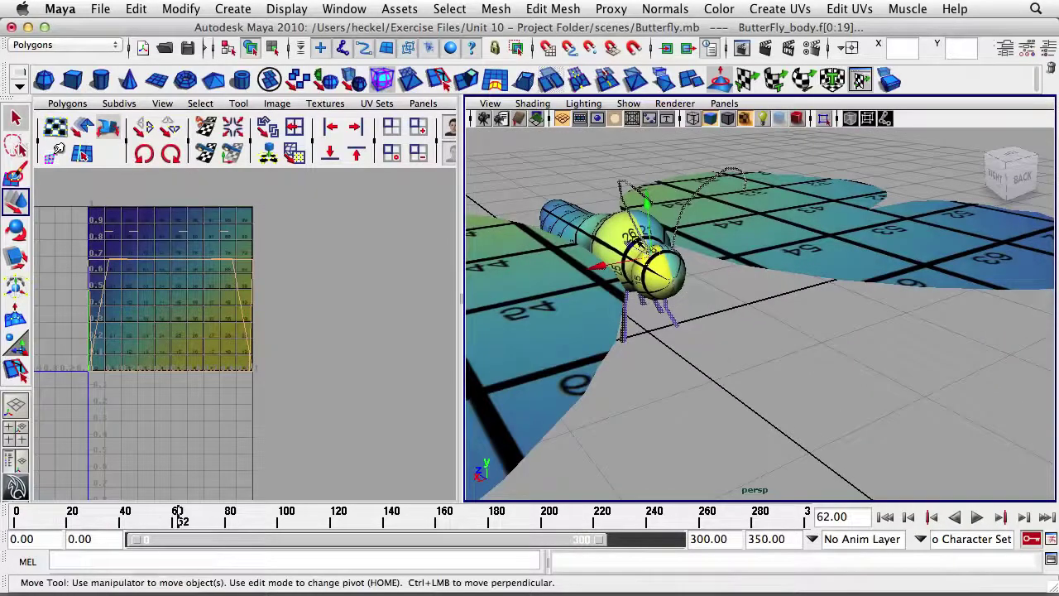
# Step: Planar-map the legs and antennae from the X axis, fitted to the bounding box with the image width/height ratio kept
pyautogui.click(781, 9)
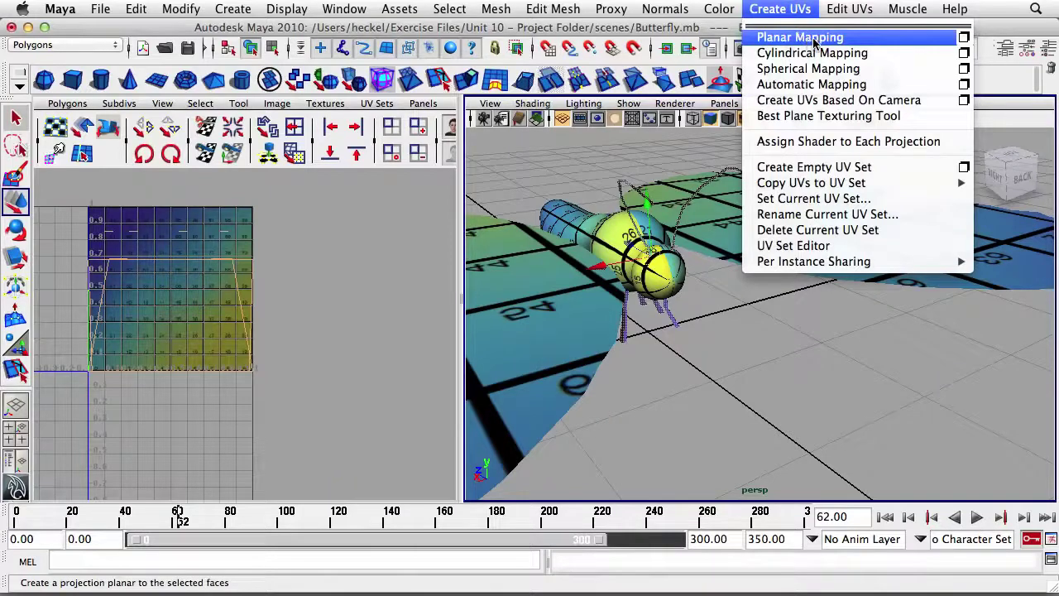
pyautogui.click(965, 38)
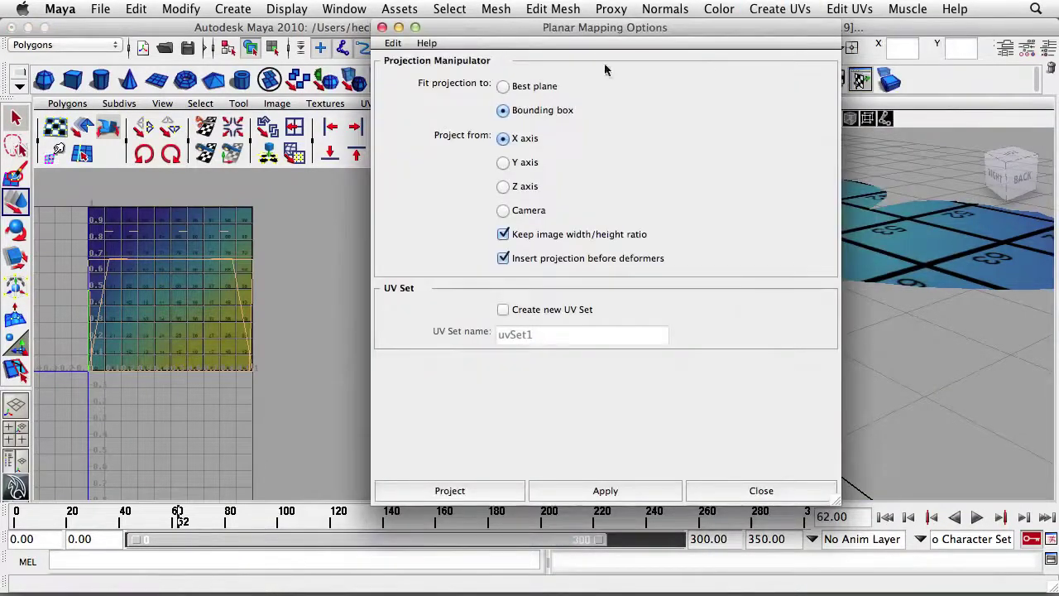
pyautogui.moveTo(601, 33); pyautogui.dragTo(278, 29)
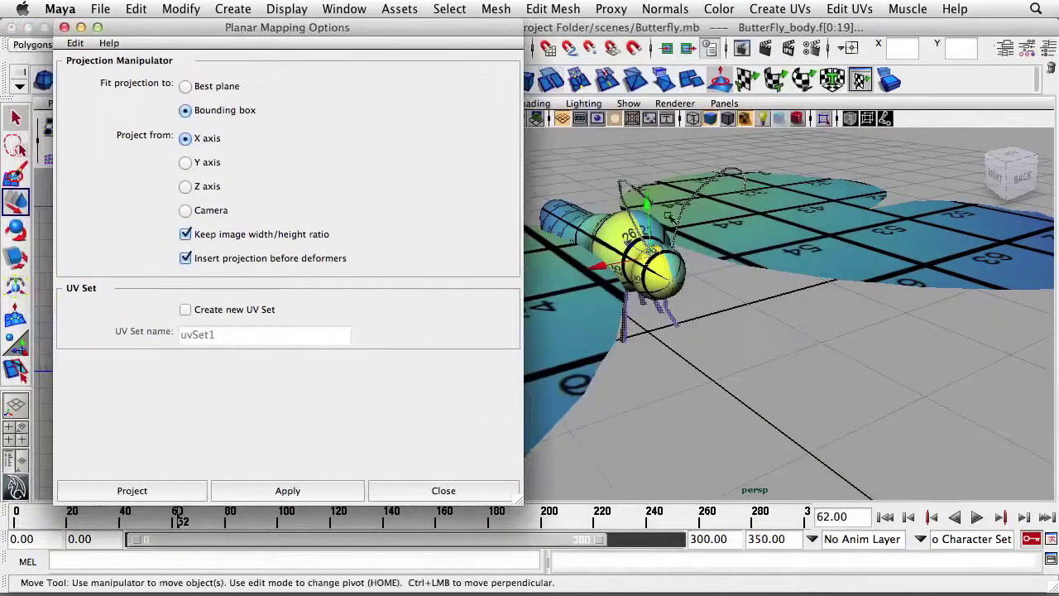
pyautogui.press('a')
pyautogui.moveTo(373, 26); pyautogui.dragTo(172, 26)
pyautogui.keyDown('alt'); pyautogui.moveTo(670, 315); pyautogui.dragTo(559, 386); pyautogui.keyUp('alt')
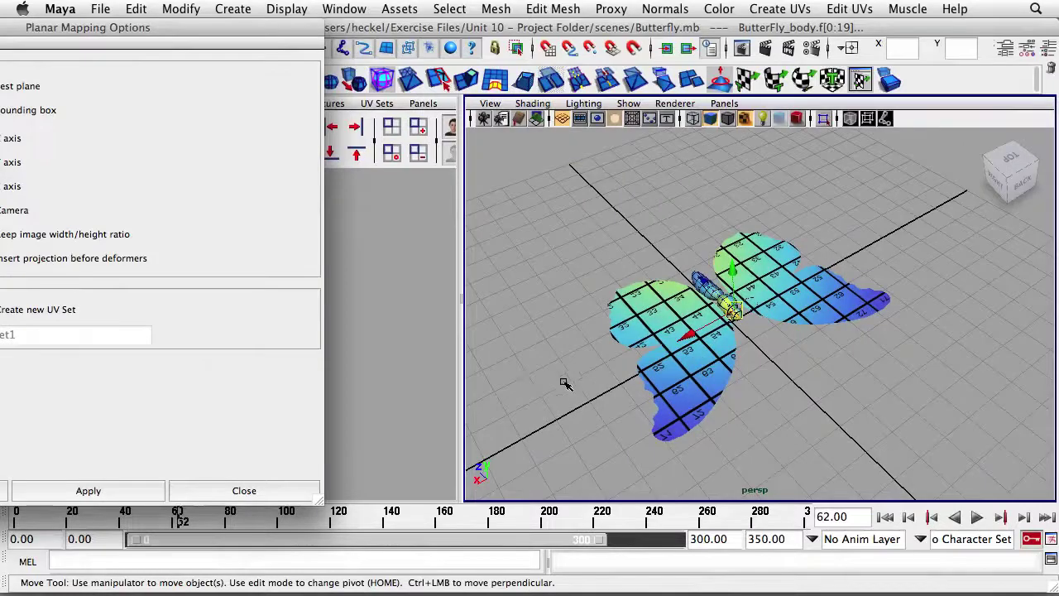
pyautogui.moveTo(131, 38); pyautogui.dragTo(419, 51)
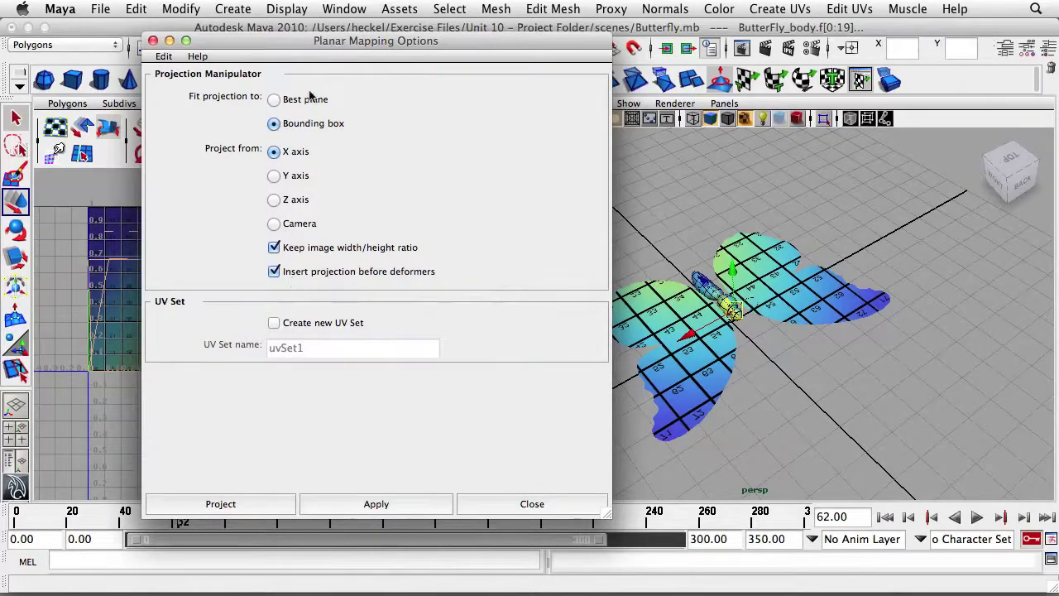
pyautogui.click(267, 497)
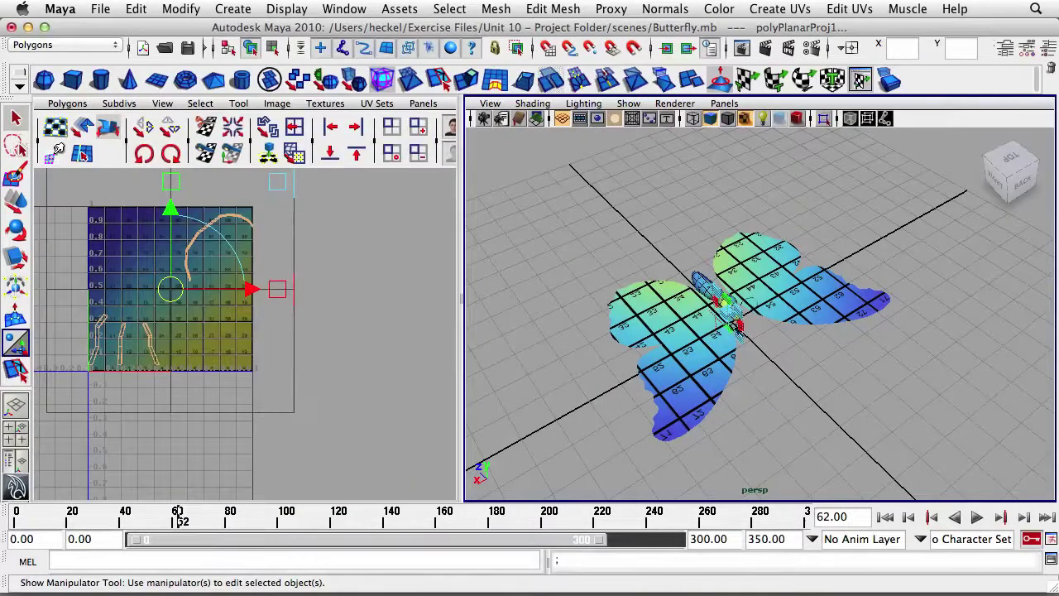
pyautogui.keyDown('alt'); pyautogui.moveTo(782, 332); pyautogui.dragTo(771, 322); pyautogui.keyUp('alt')
pyautogui.keyDown('alt'); pyautogui.moveTo(771, 322); pyautogui.dragTo(839, 331, button='right'); pyautogui.keyUp('alt')
pyautogui.keyDown('alt'); pyautogui.moveTo(712, 331); pyautogui.dragTo(593, 254); pyautogui.keyUp('alt')
pyautogui.keyDown('alt'); pyautogui.moveTo(556, 189); pyautogui.dragTo(682, 366); pyautogui.keyUp('alt')
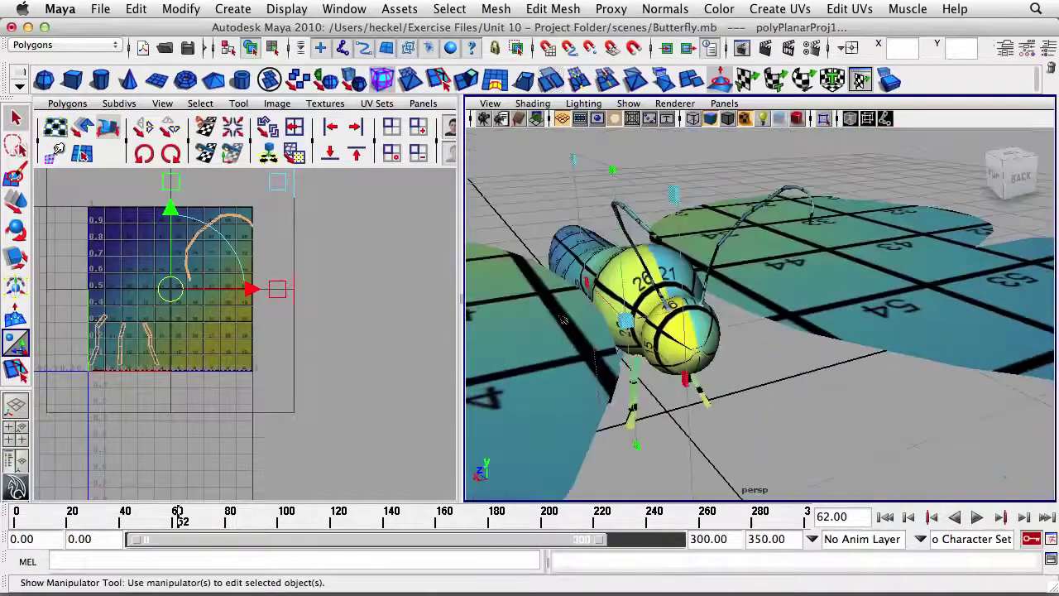
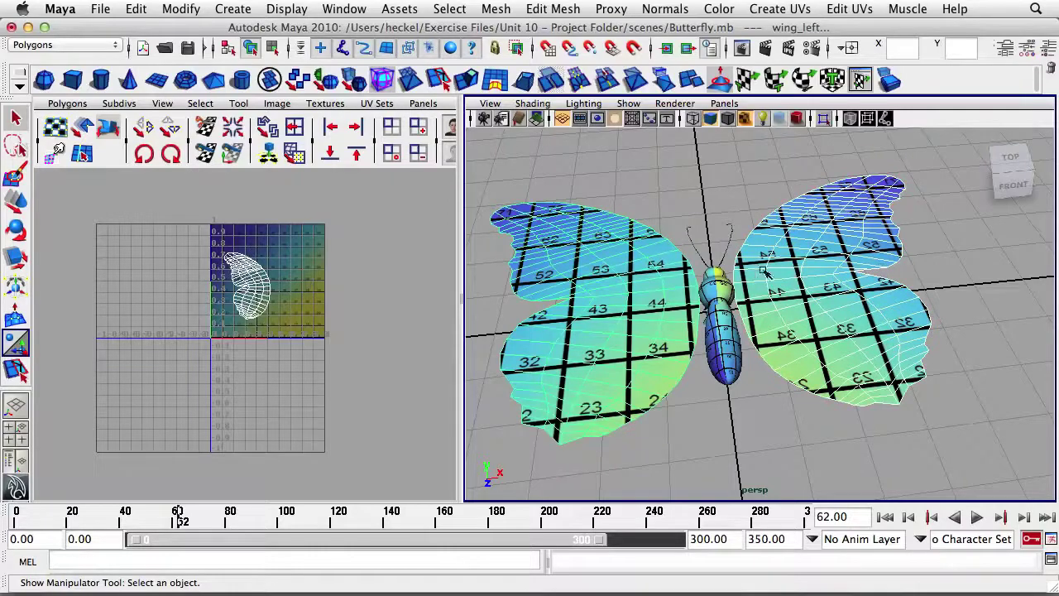
# Step: Hide the two selected wings so only the butterfly's body is displayed
pyautogui.click(287, 9)
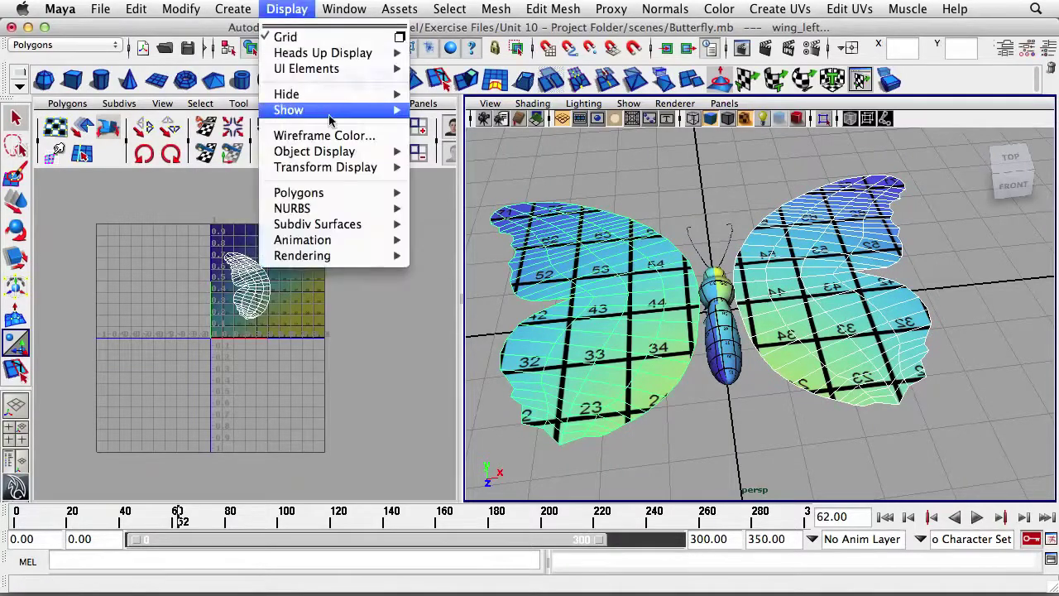
pyautogui.moveTo(335, 96)
pyautogui.click(474, 104)
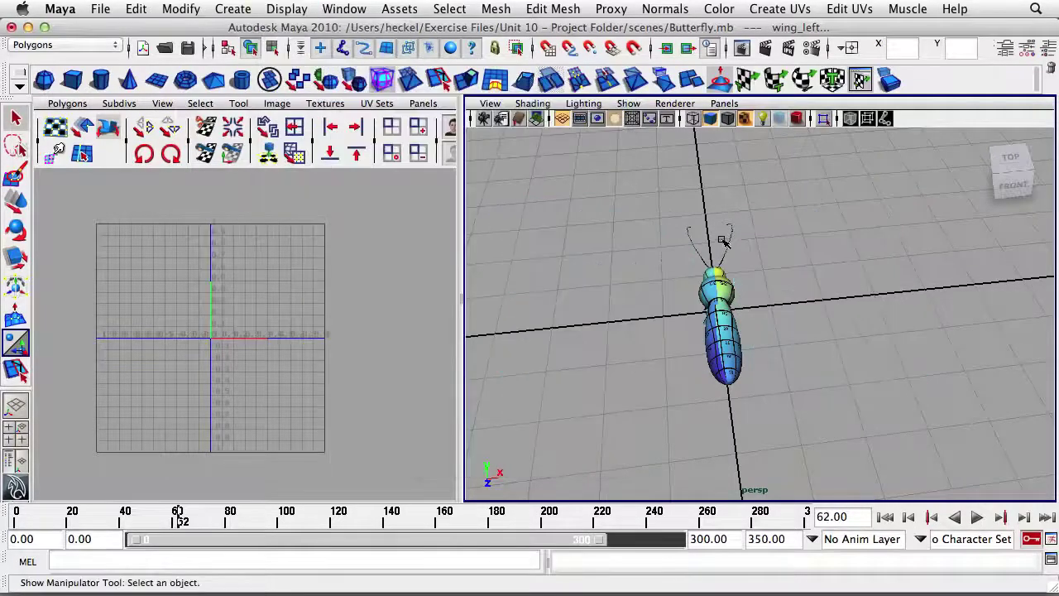
# Step: Select the butterfly body and examine its number grid along the back, around the narrow waist and on the underside
pyautogui.click(720, 331)
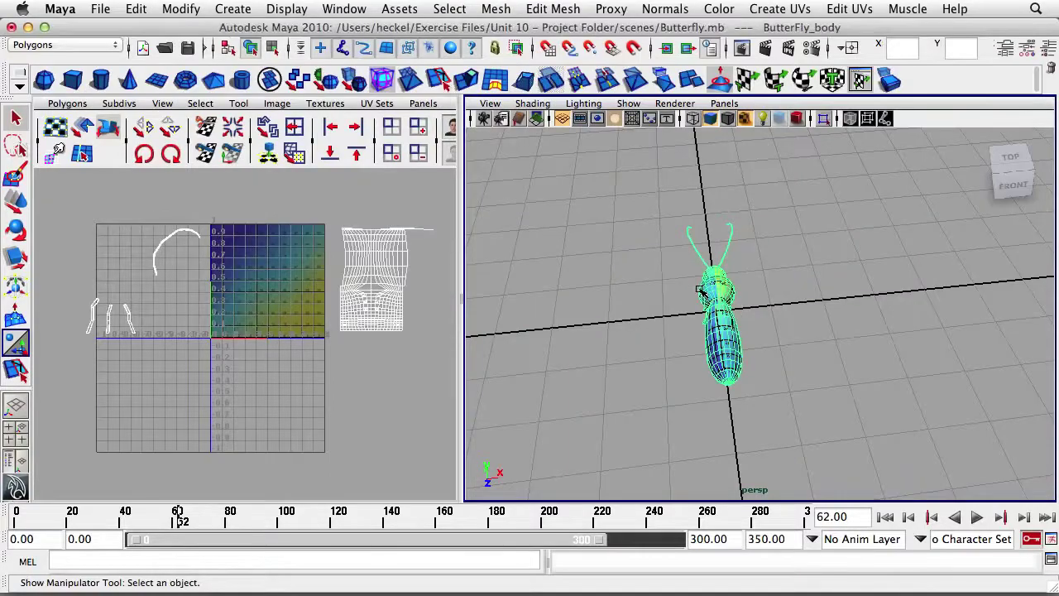
pyautogui.press('f')
pyautogui.keyDown('alt'); pyautogui.moveTo(799, 277); pyautogui.dragTo(651, 291); pyautogui.keyUp('alt')
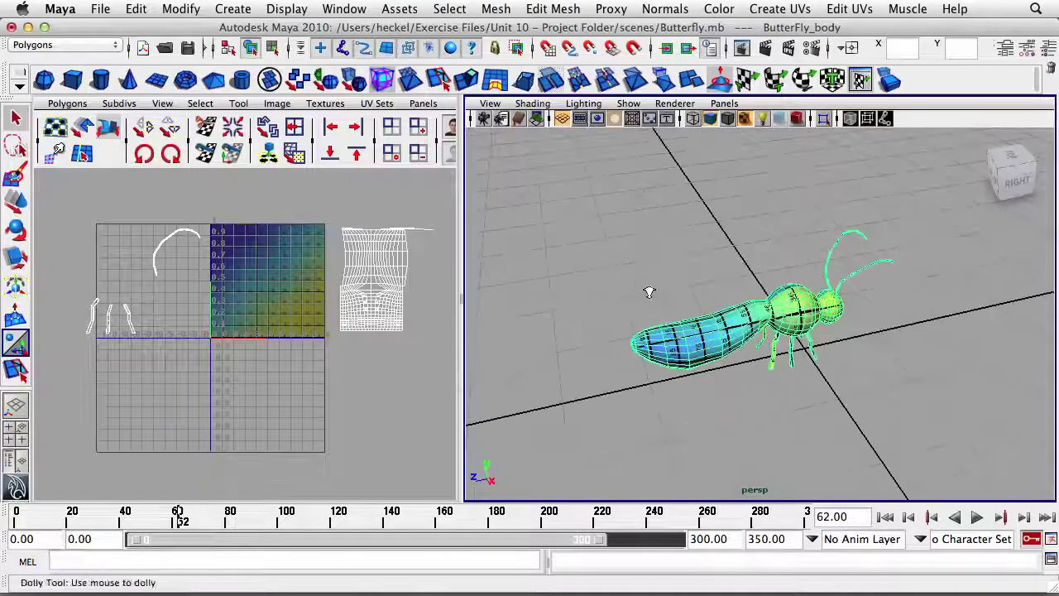
pyautogui.keyDown('alt'); pyautogui.moveTo(650, 290); pyautogui.dragTo(950, 286, button='right'); pyautogui.keyUp('alt')
pyautogui.keyDown('alt'); pyautogui.moveTo(950, 287); pyautogui.dragTo(663, 314); pyautogui.keyUp('alt')
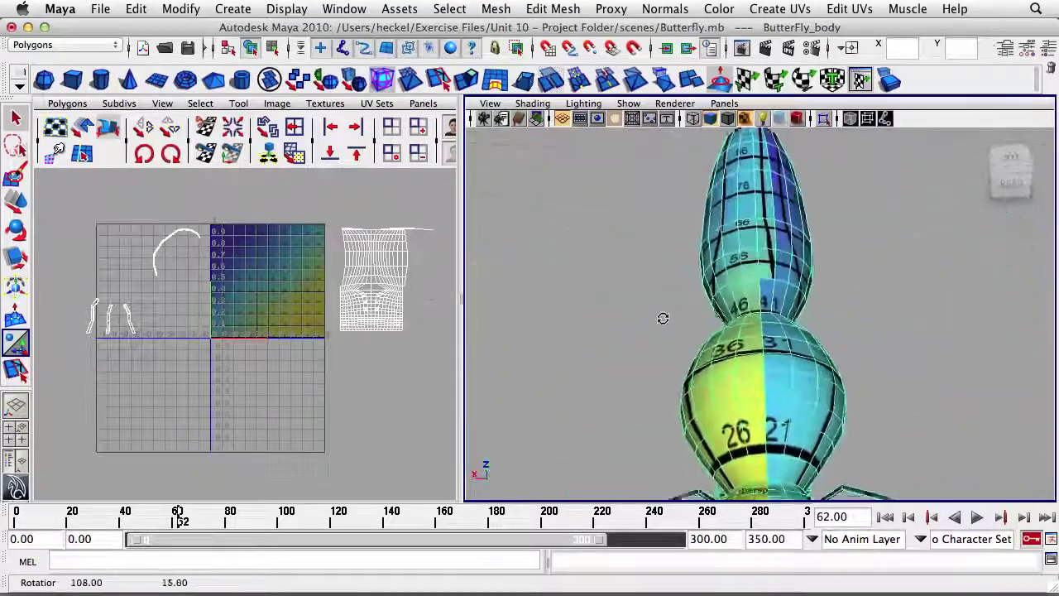
pyautogui.keyDown('alt'); pyautogui.moveTo(662, 315); pyautogui.dragTo(785, 282, button='right'); pyautogui.keyUp('alt')
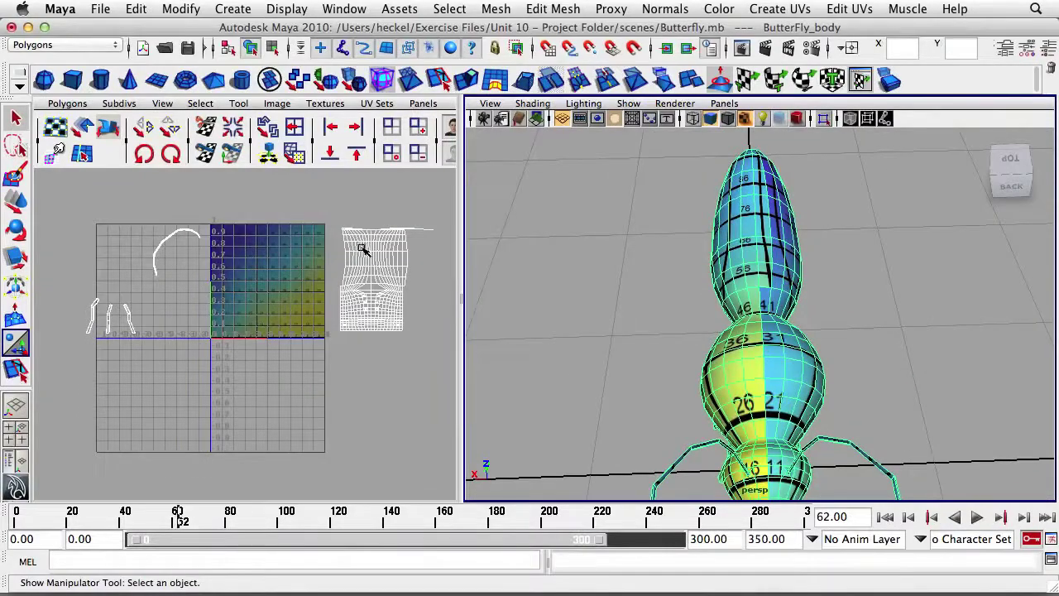
pyautogui.keyDown('alt'); pyautogui.moveTo(818, 328); pyautogui.dragTo(766, 236); pyautogui.keyUp('alt')
pyautogui.keyDown('alt'); pyautogui.moveTo(765, 236); pyautogui.dragTo(994, 227, button='right'); pyautogui.keyUp('alt')
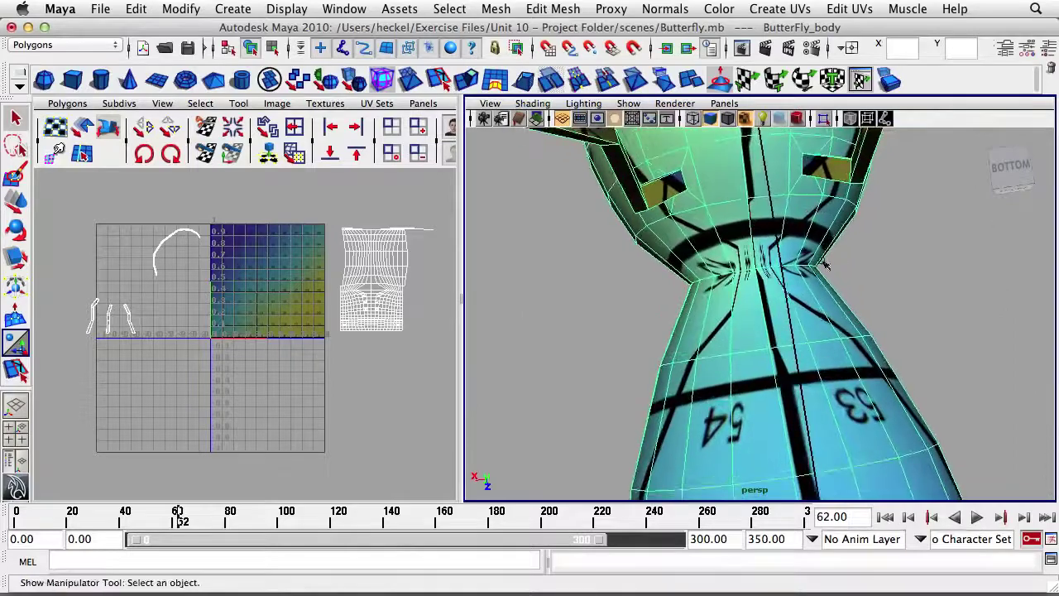
pyautogui.keyDown('alt'); pyautogui.moveTo(858, 255); pyautogui.dragTo(762, 374); pyautogui.keyUp('alt')
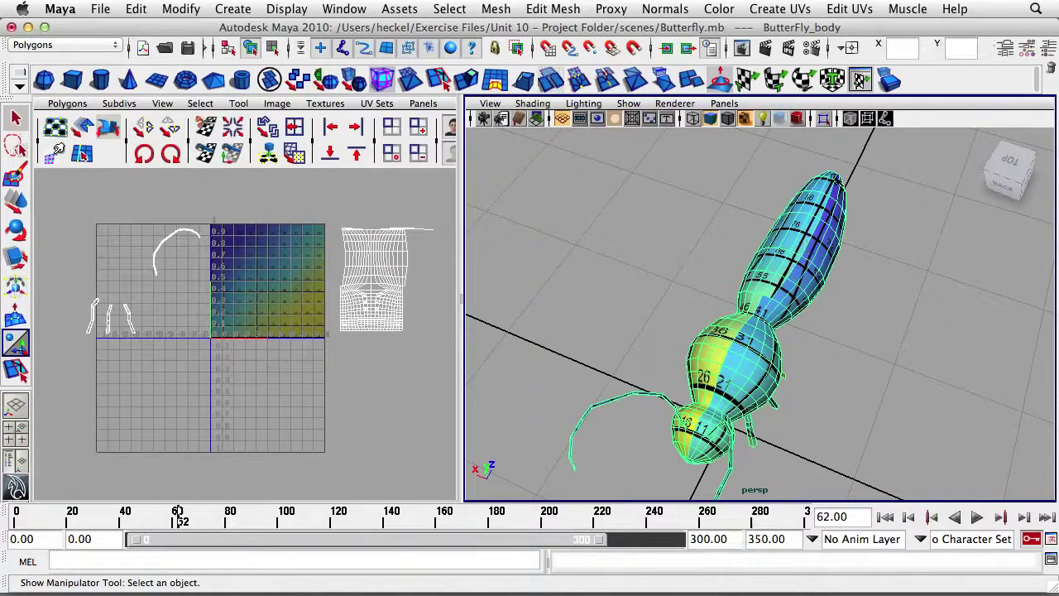
pyautogui.keyDown('alt'); pyautogui.moveTo(743, 424); pyautogui.dragTo(710, 232); pyautogui.keyUp('alt')
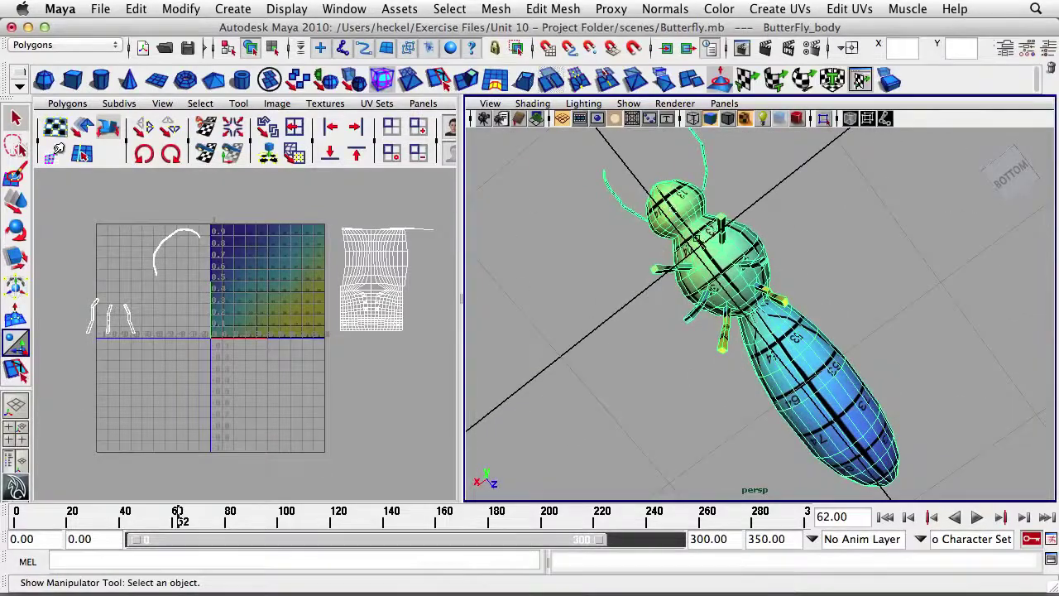
# Step: Select all UVs of the body shell and move the shell horizontally into the texture square
pyautogui.keyDown('alt'); pyautogui.moveTo(352, 284); pyautogui.dragTo(313, 293, button='middle'); pyautogui.keyUp('alt')
pyautogui.moveTo(321, 269); pyautogui.dragTo(376, 268, button='right')
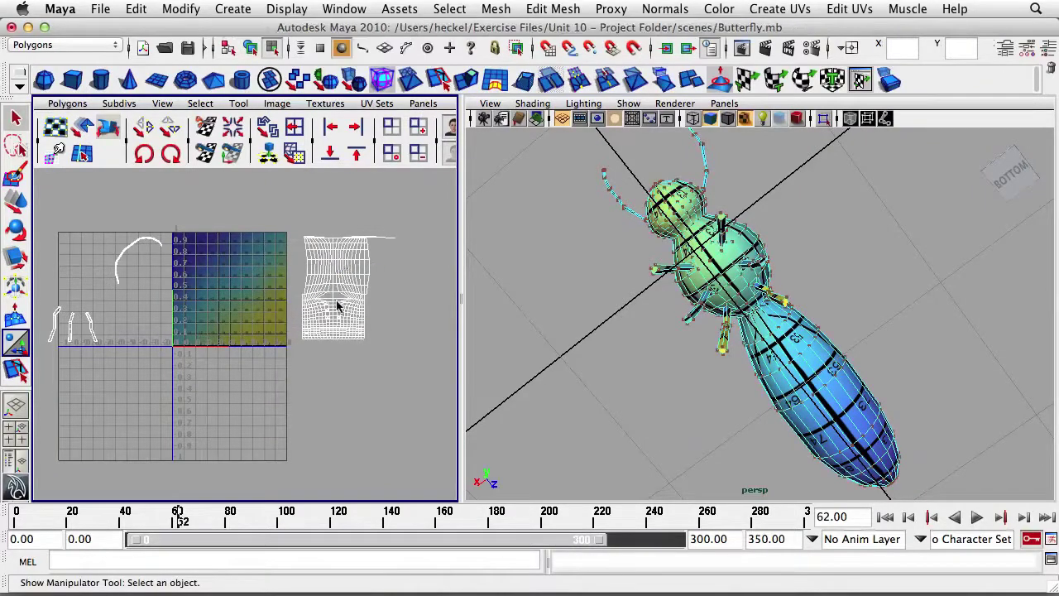
pyautogui.moveTo(292, 210); pyautogui.dragTo(414, 372)
pyautogui.press('w')
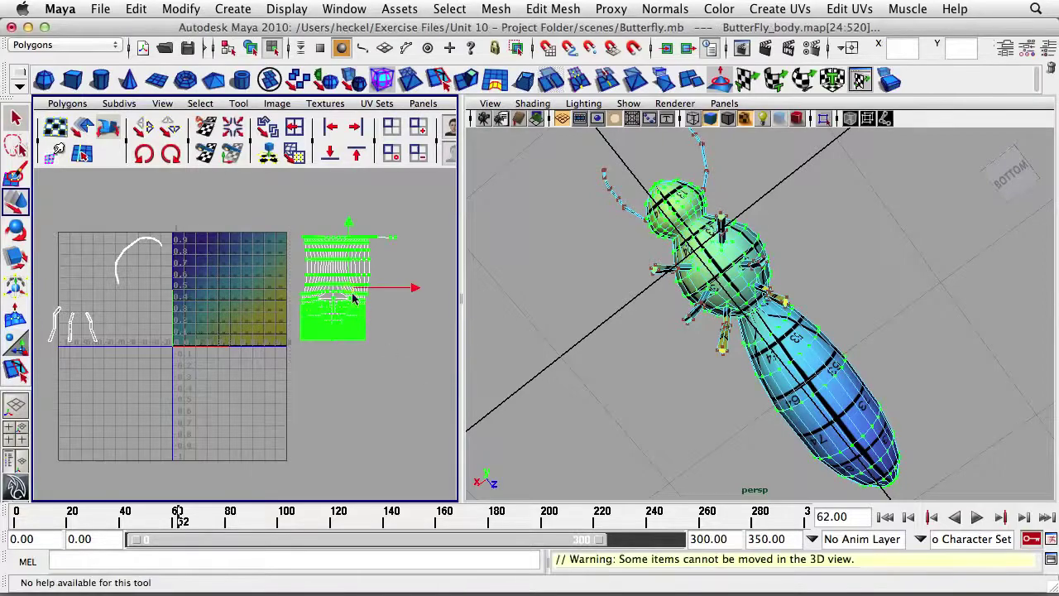
pyautogui.moveTo(422, 293); pyautogui.dragTo(304, 298)
pyautogui.scroll(8, 150, 295)
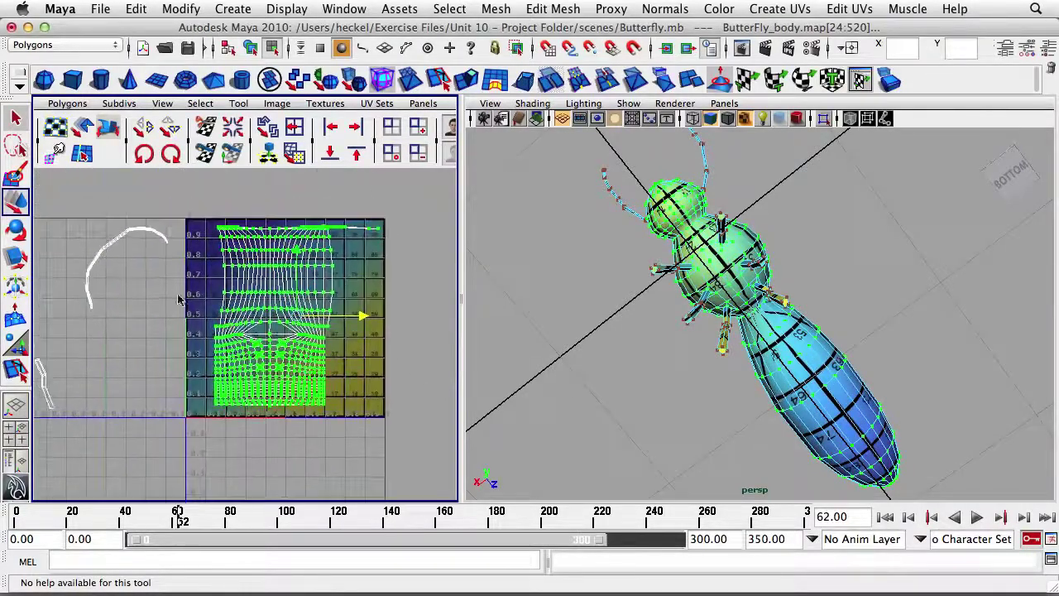
pyautogui.keyDown('alt'); pyautogui.moveTo(786, 278); pyautogui.dragTo(757, 479); pyautogui.keyUp('alt')
pyautogui.moveTo(384, 310)
pyautogui.mouseDown()
pyautogui.moveTo(398, 307)
pyautogui.moveTo(367, 307)
pyautogui.moveTo(447, 309)
pyautogui.moveTo(386, 311)
pyautogui.mouseUp()
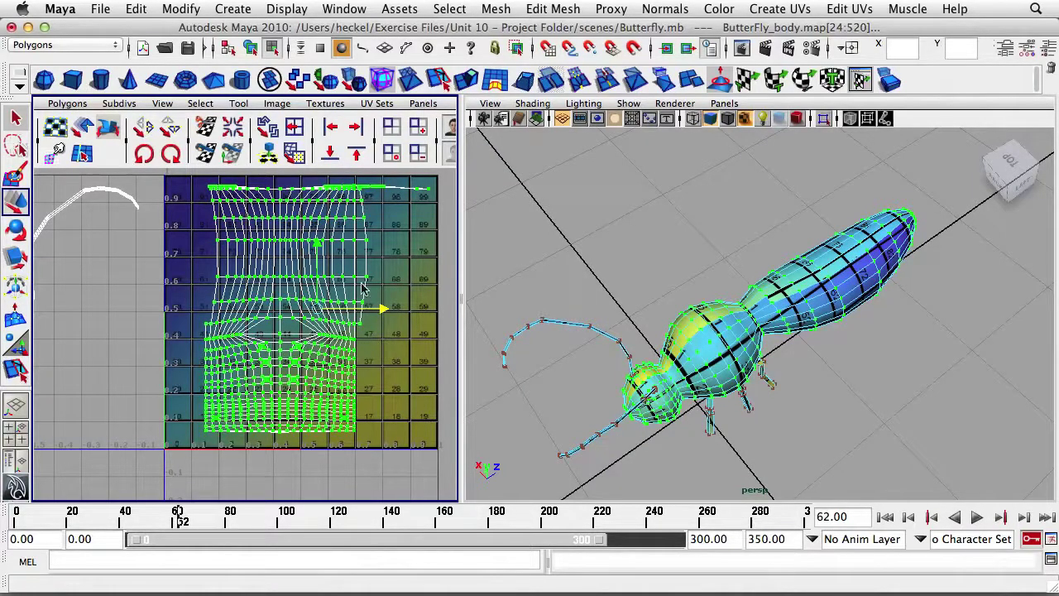
pyautogui.click(378, 413)
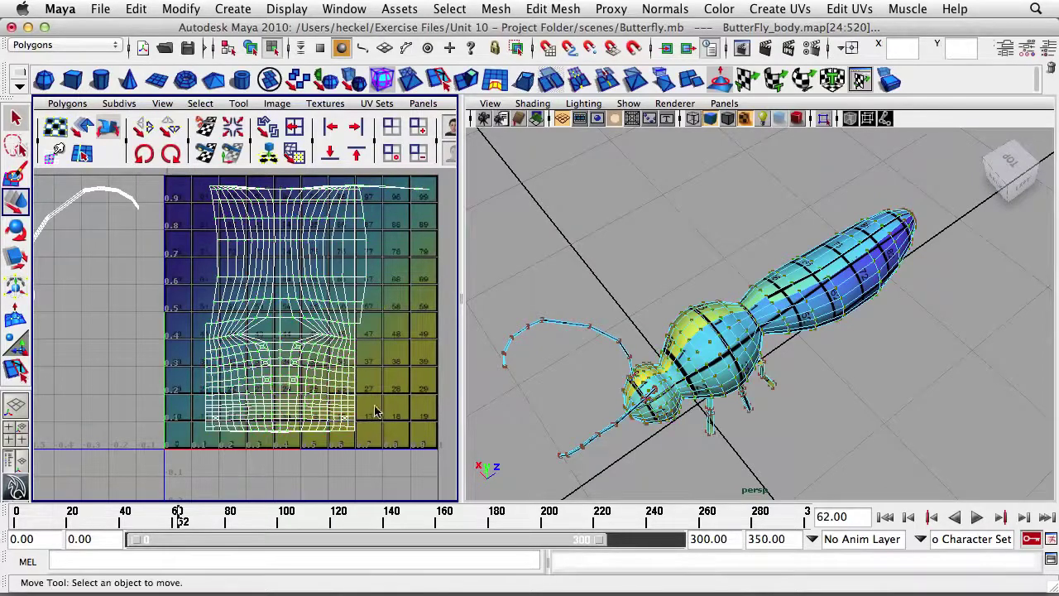
# Step: Select edges along the side borders of the body UV shell and examine where this seam runs on the body and head
pyautogui.keyDown('alt'); pyautogui.moveTo(326, 225); pyautogui.dragTo(371, 194, button='right'); pyautogui.keyUp('alt')
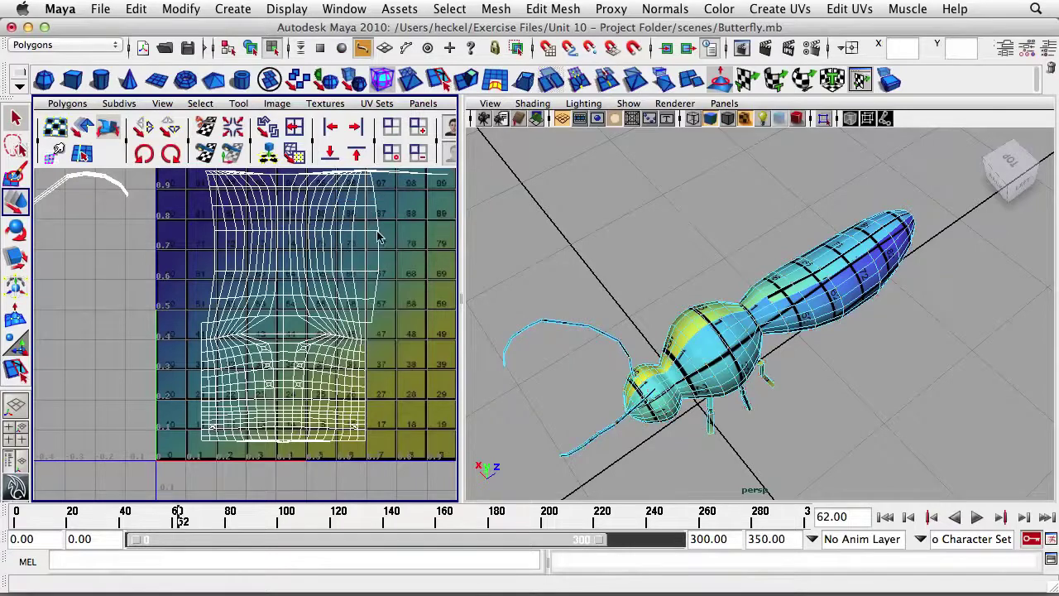
pyautogui.click(392, 261)
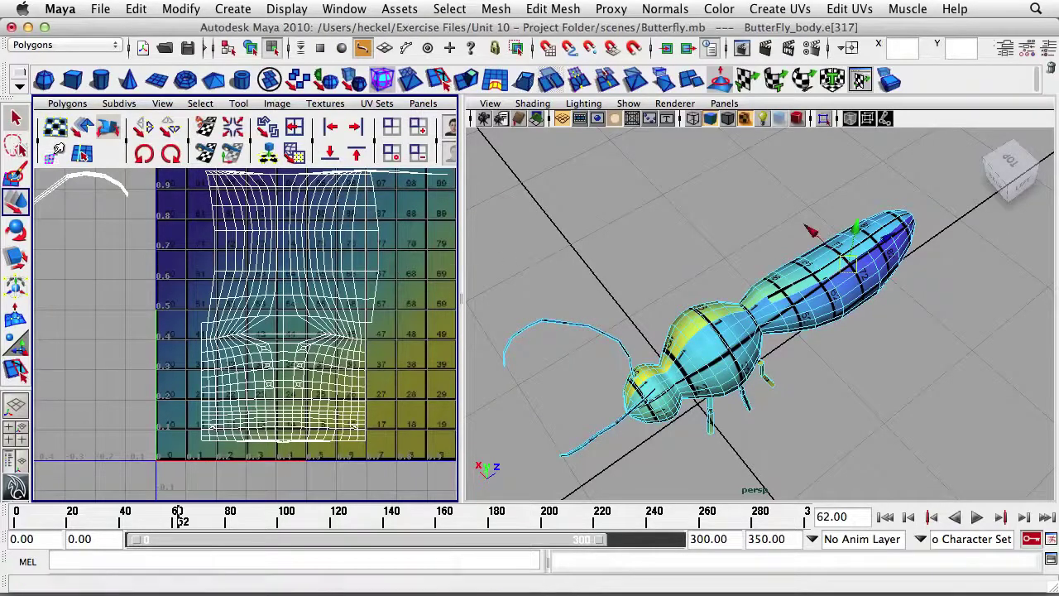
pyautogui.scroll(6, 841, 267)
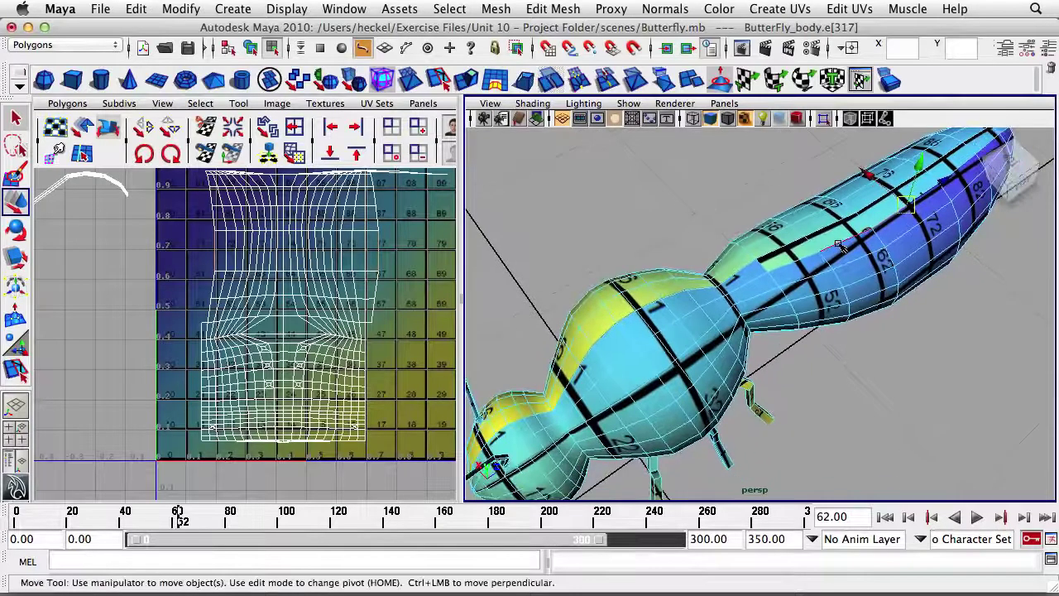
pyautogui.click(852, 242)
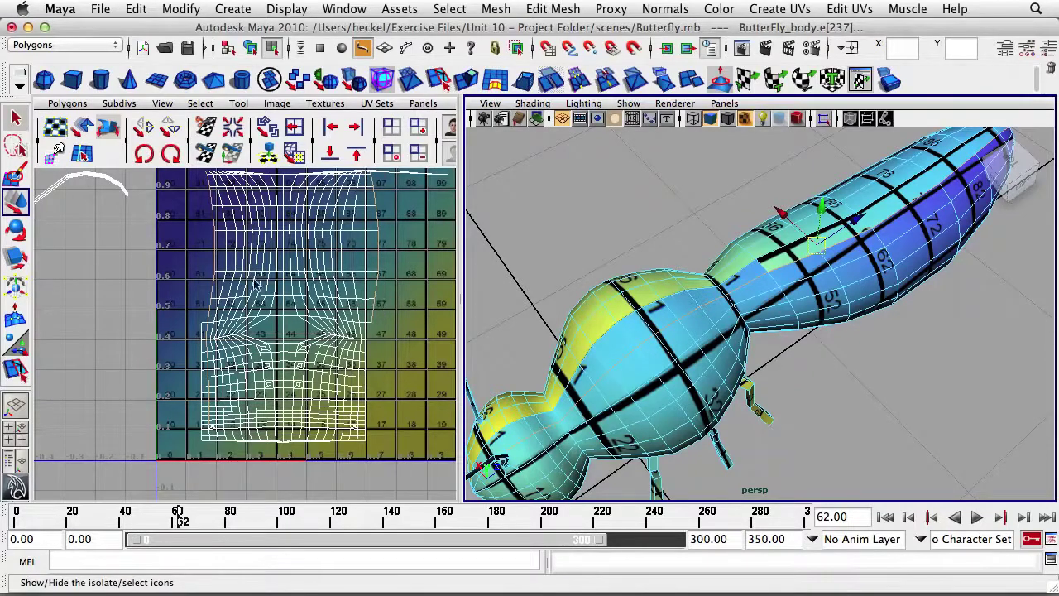
pyautogui.keyDown('alt'); pyautogui.moveTo(794, 248); pyautogui.dragTo(870, 216); pyautogui.keyUp('alt')
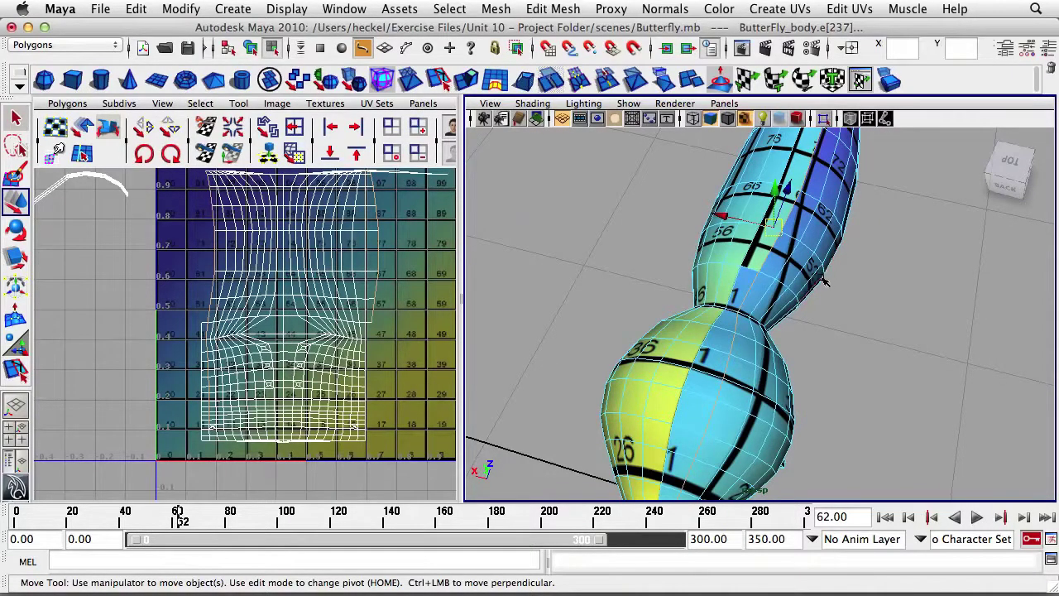
pyautogui.keyDown('alt'); pyautogui.moveTo(823, 281); pyautogui.dragTo(793, 281); pyautogui.keyUp('alt')
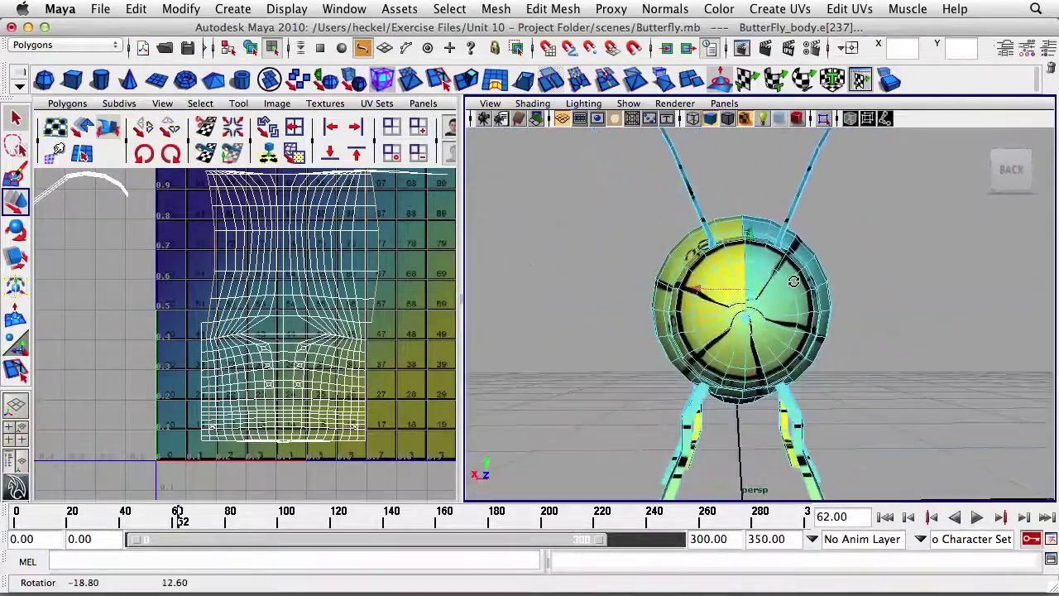
pyautogui.keyDown('alt'); pyautogui.moveTo(791, 328); pyautogui.dragTo(654, 276); pyautogui.keyUp('alt')
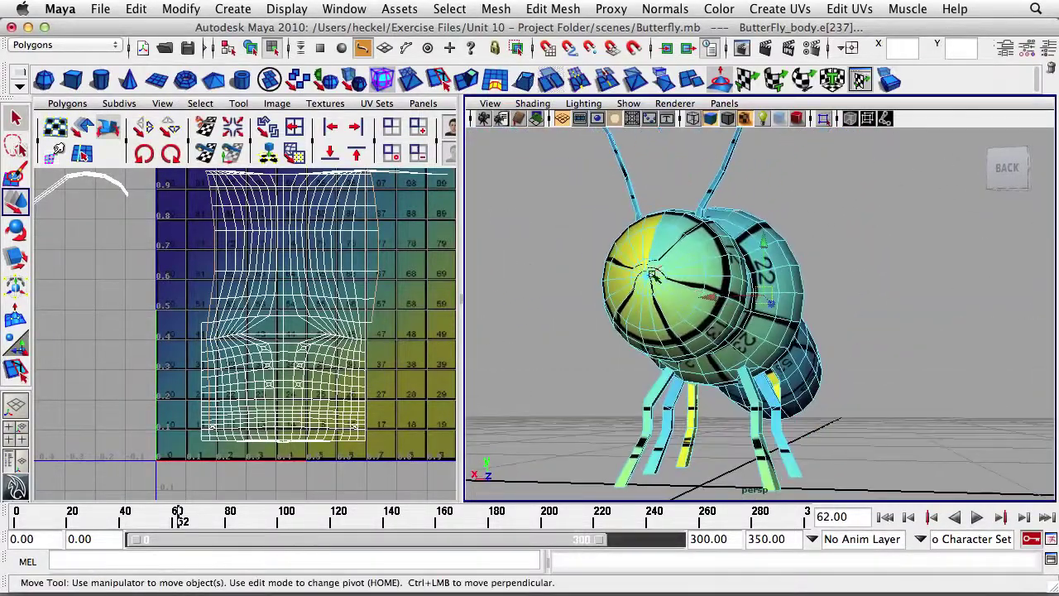
pyautogui.keyDown('alt'); pyautogui.moveTo(974, 300); pyautogui.dragTo(778, 305); pyautogui.keyUp('alt')
pyautogui.keyDown('alt'); pyautogui.moveTo(778, 304); pyautogui.dragTo(724, 279, button='right'); pyautogui.keyUp('alt')
pyautogui.keyDown('alt'); pyautogui.moveTo(827, 280); pyautogui.dragTo(757, 311); pyautogui.keyUp('alt')
pyautogui.keyDown('alt'); pyautogui.moveTo(757, 312); pyautogui.dragTo(828, 302, button='middle'); pyautogui.keyUp('alt')
# Step: Select all UVs of the body shell and move the shell horizontally out of the texture square to its right side
pyautogui.keyDown('alt'); pyautogui.moveTo(368, 244); pyautogui.dragTo(262, 247, button='right'); pyautogui.keyUp('alt')
pyautogui.keyDown('alt'); pyautogui.moveTo(261, 247); pyautogui.dragTo(261, 231, button='middle'); pyautogui.keyUp('alt')
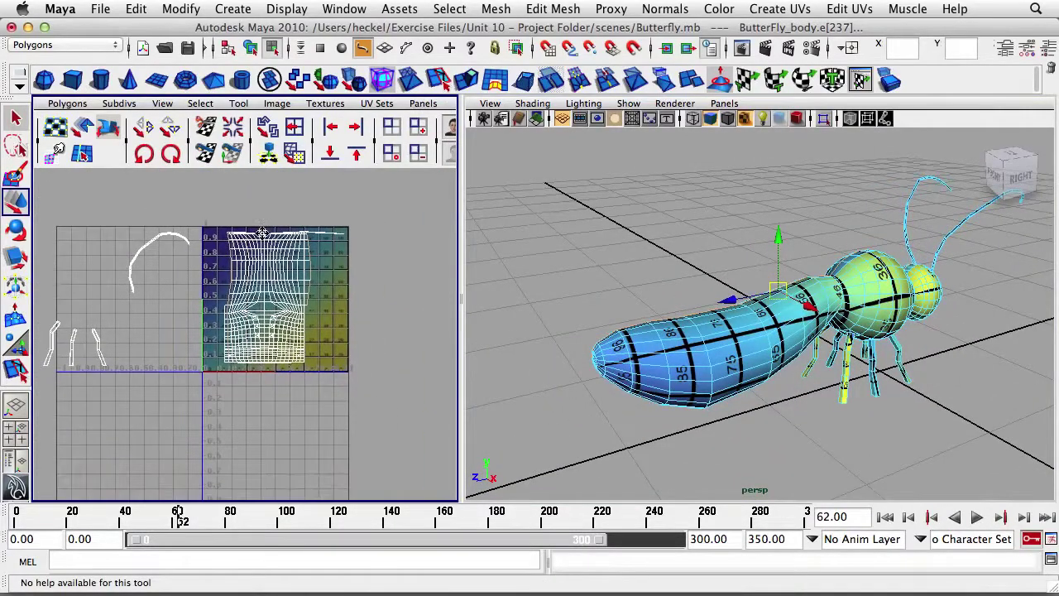
pyautogui.moveTo(267, 259); pyautogui.dragTo(319, 253, button='right')
pyautogui.moveTo(371, 211); pyautogui.dragTo(214, 387)
pyautogui.press('w')
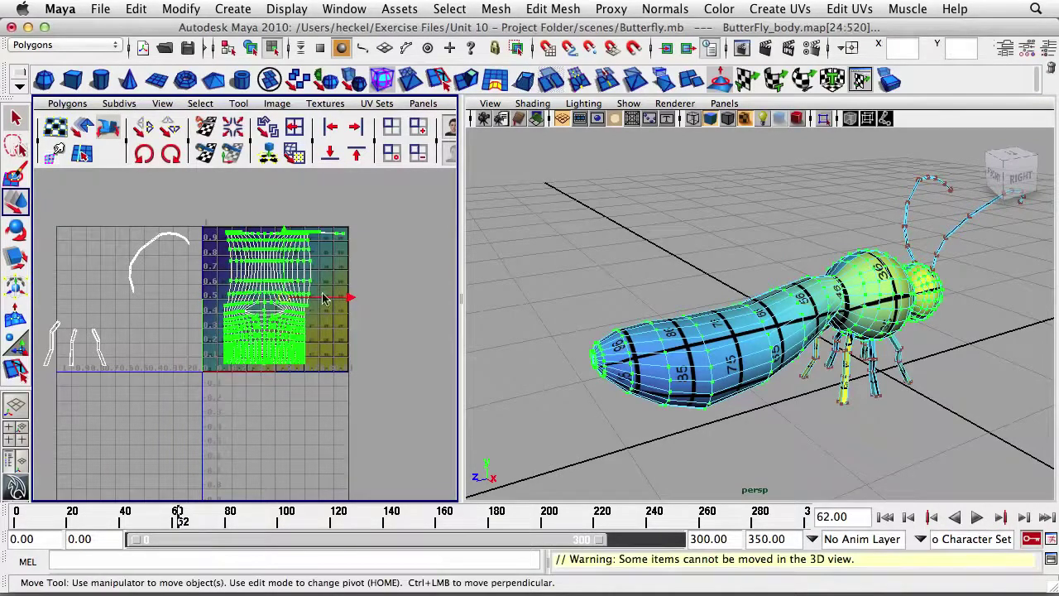
pyautogui.moveTo(350, 296); pyautogui.dragTo(482, 301)
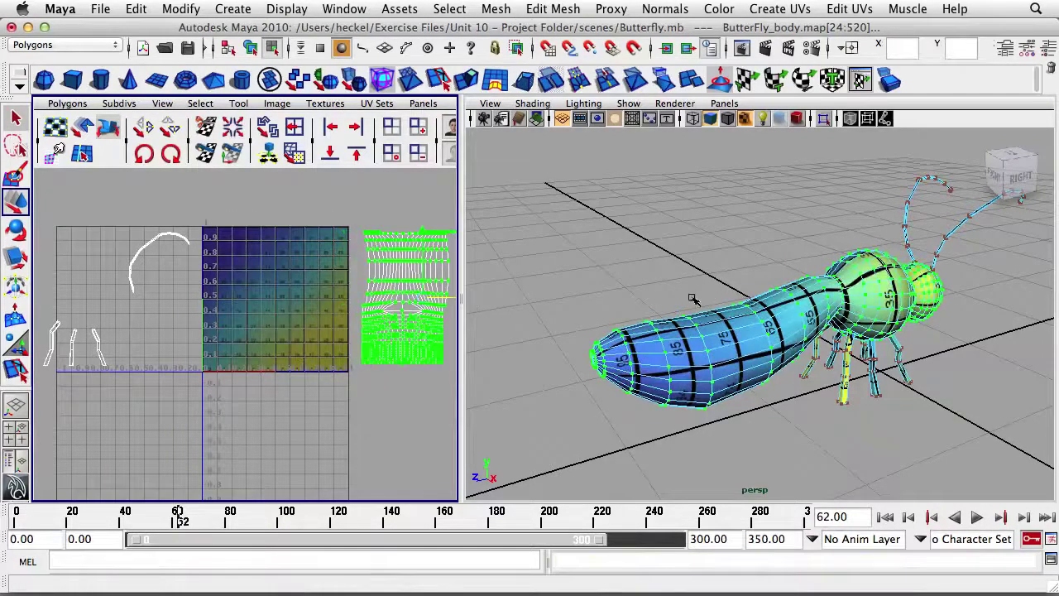
# Step: Show the model in the orthographic side view with the tail end of the abdomen framed
pyautogui.keyDown('alt'); pyautogui.moveTo(694, 300); pyautogui.dragTo(696, 312); pyautogui.keyUp('alt')
pyautogui.keyDown('alt'); pyautogui.moveTo(650, 247); pyautogui.dragTo(785, 191, button='middle'); pyautogui.keyUp('alt')
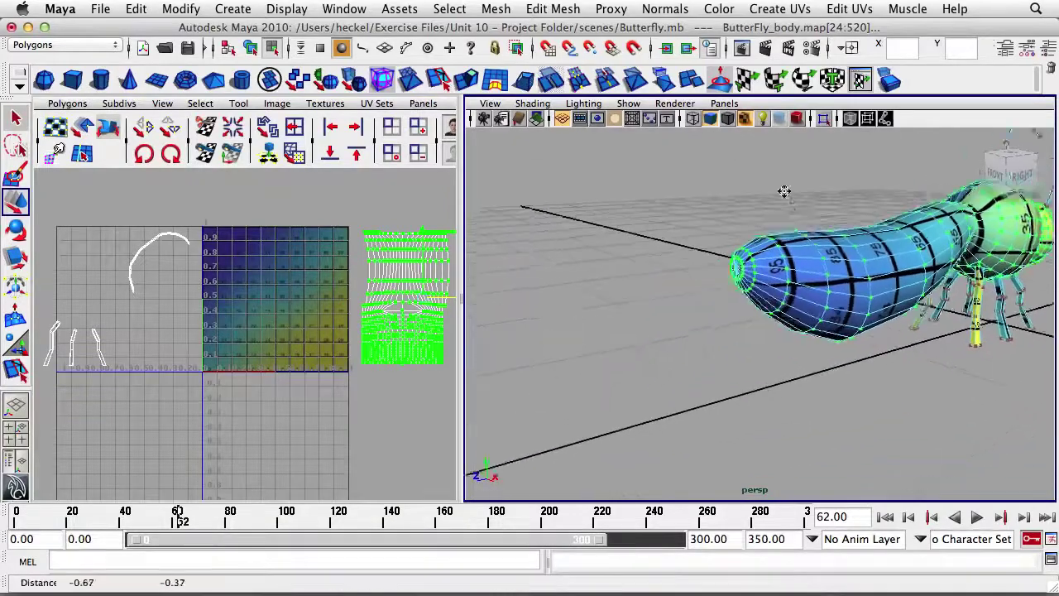
pyautogui.keyDown('alt'); pyautogui.moveTo(785, 191); pyautogui.dragTo(653, 216); pyautogui.keyUp('alt')
pyautogui.keyDown('alt'); pyautogui.moveTo(653, 216); pyautogui.dragTo(716, 228, button='right'); pyautogui.keyUp('alt')
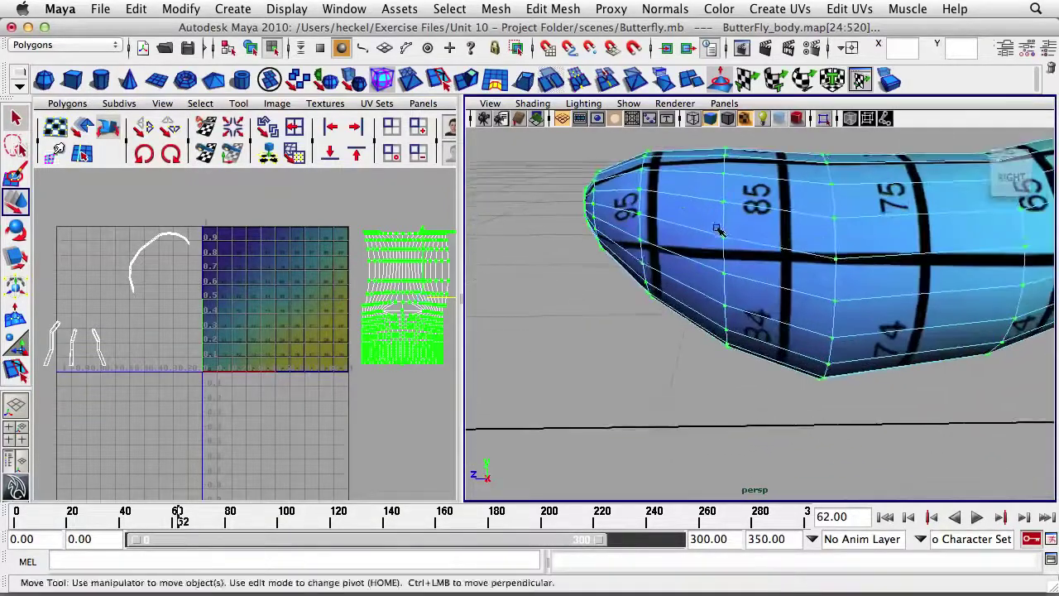
pyautogui.keyDown('alt'); pyautogui.moveTo(718, 230); pyautogui.dragTo(732, 232); pyautogui.keyUp('alt')
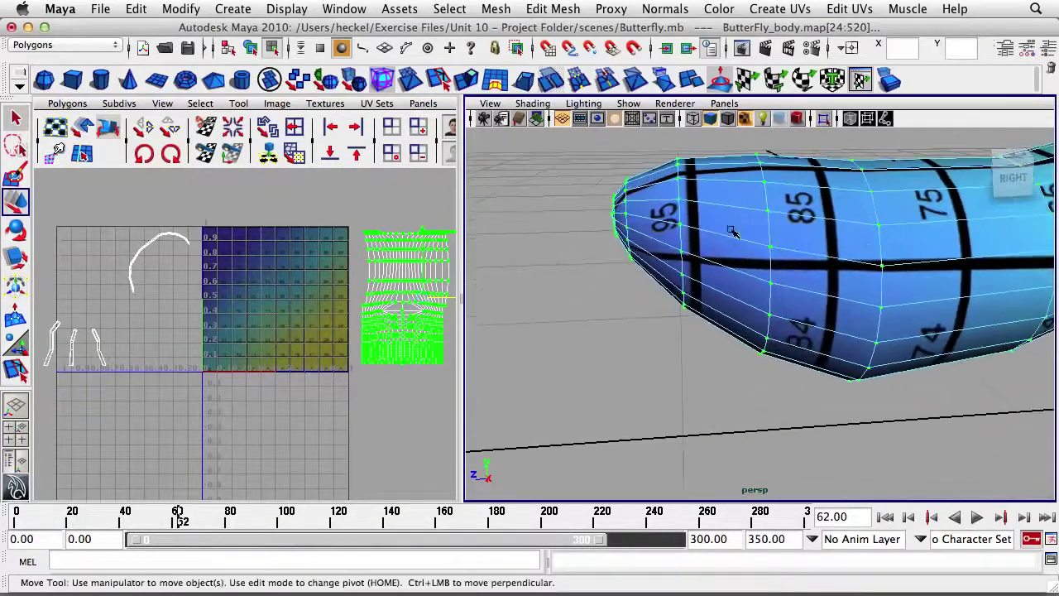
pyautogui.press('space')
pyautogui.press('space')
pyautogui.press('space')
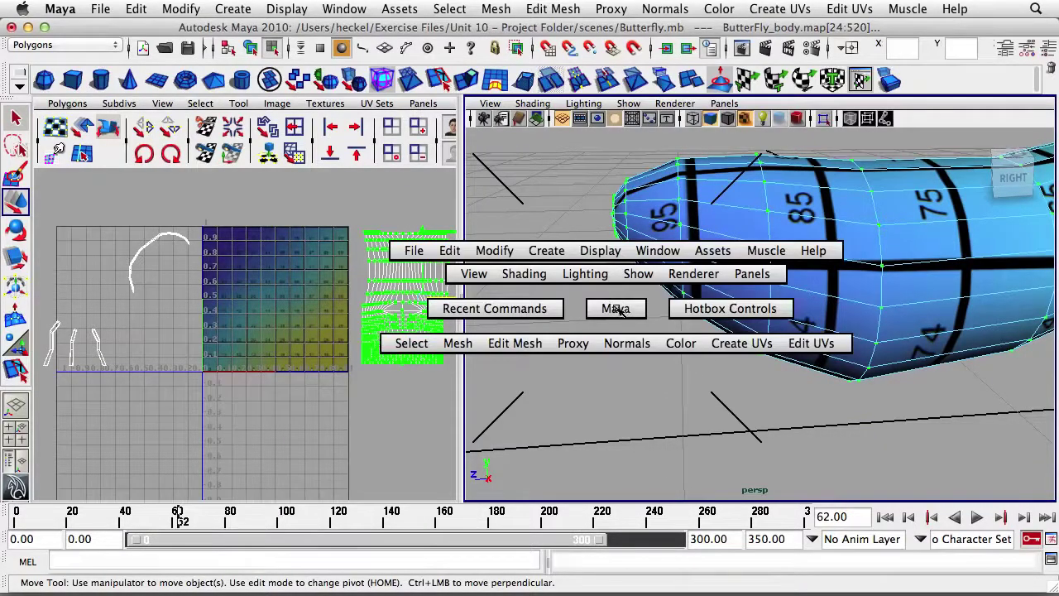
pyautogui.moveTo(619, 309); pyautogui.dragTo(660, 308)
pyautogui.moveTo(844, 315)
pyautogui.keyDown('alt'); pyautogui.mouseDown(button='middle')
pyautogui.moveTo(935, 276)
pyautogui.moveTo(975, 276)
pyautogui.mouseUp(button='middle'); pyautogui.keyUp('alt')
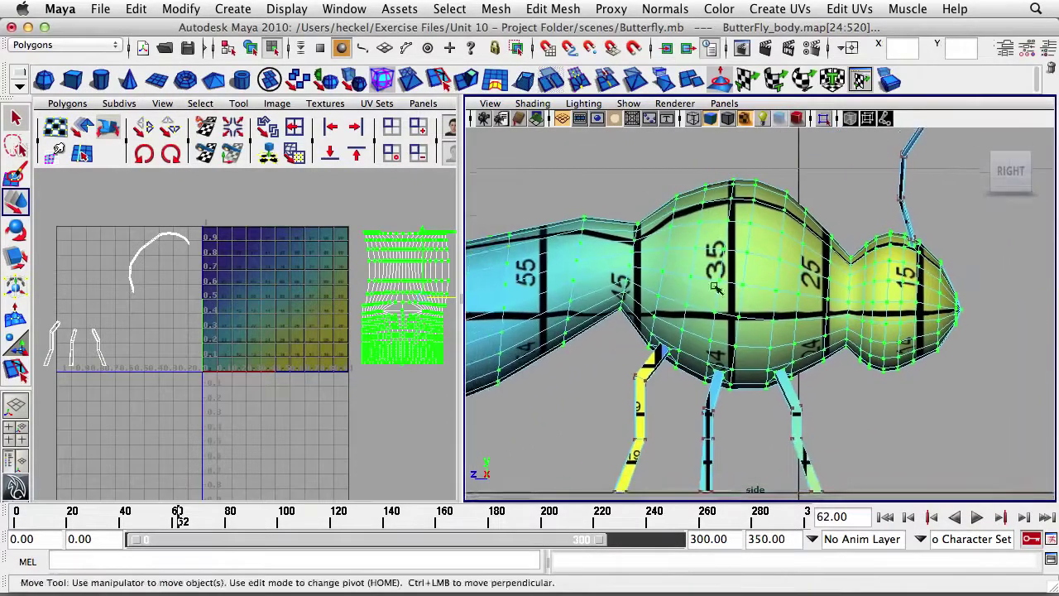
pyautogui.keyDown('alt'); pyautogui.moveTo(717, 288); pyautogui.dragTo(985, 272, button='middle'); pyautogui.keyUp('alt')
pyautogui.keyDown('alt'); pyautogui.moveTo(717, 270); pyautogui.dragTo(750, 271, button='middle'); pyautogui.keyUp('alt')
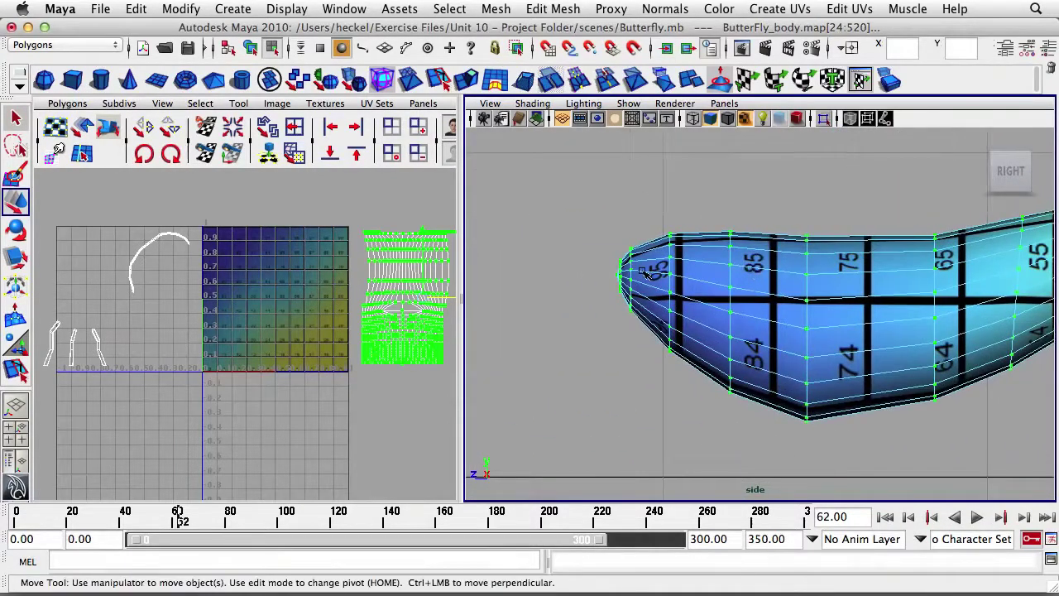
# Step: Select the faces that form the rounded tip at the tail end of the abdomen
pyautogui.moveTo(643, 269); pyautogui.dragTo(645, 303, button='right')
pyautogui.moveTo(597, 226); pyautogui.dragTo(626, 325)
pyautogui.keyDown('alt'); pyautogui.moveTo(528, 253); pyautogui.dragTo(769, 260, button='right'); pyautogui.keyUp('alt')
pyautogui.keyDown('alt'); pyautogui.moveTo(675, 262); pyautogui.dragTo(790, 276, button='middle'); pyautogui.keyUp('alt')
pyautogui.keyDown('alt'); pyautogui.moveTo(689, 252); pyautogui.dragTo(884, 277, button='right'); pyautogui.keyUp('alt')
pyautogui.keyDown('alt'); pyautogui.moveTo(704, 256); pyautogui.dragTo(788, 304, button='middle'); pyautogui.keyUp('alt')
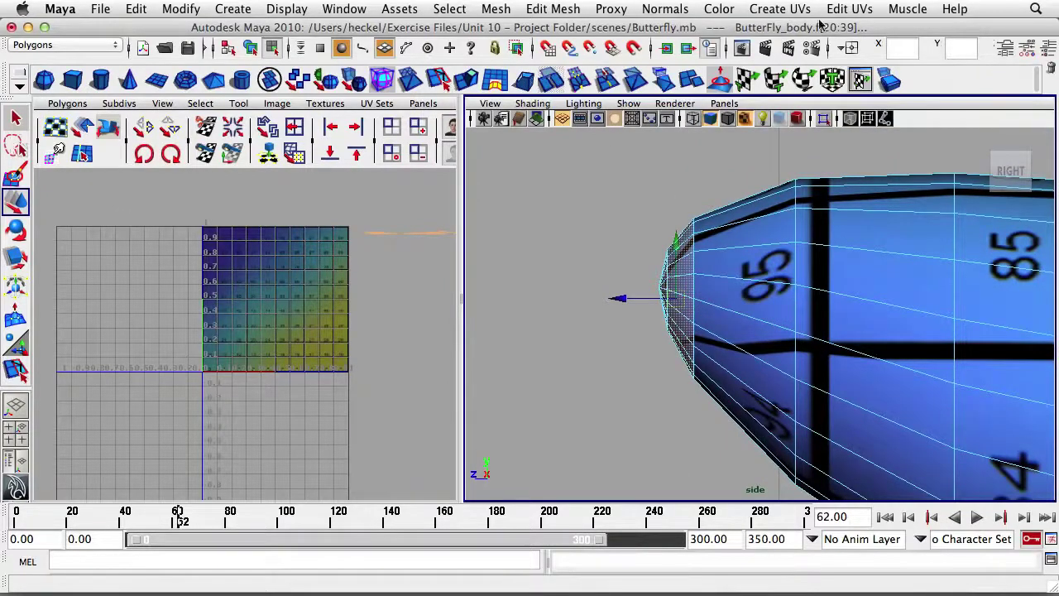
# Step: Planar map the selected tail-tip faces with the projection fitted to Best plane, keeping the options window open
pyautogui.click(774, 10)
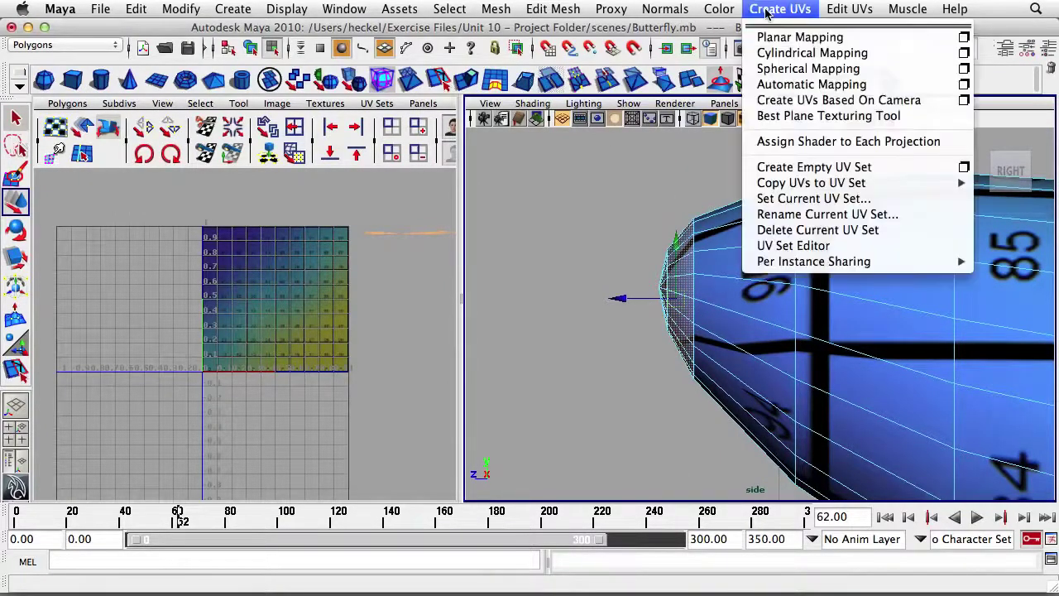
pyautogui.click(964, 40)
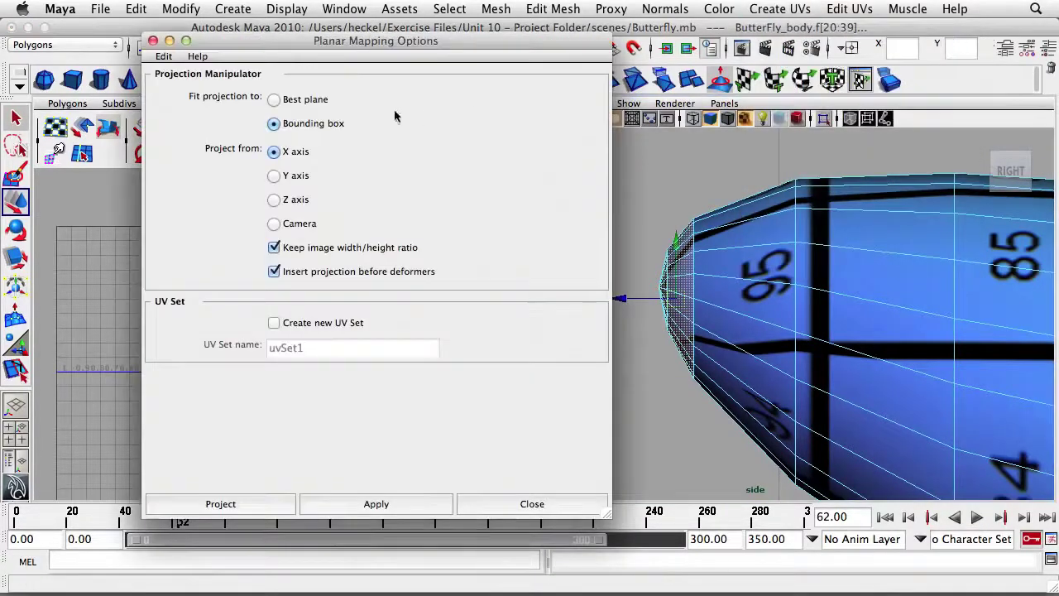
pyautogui.click(274, 99)
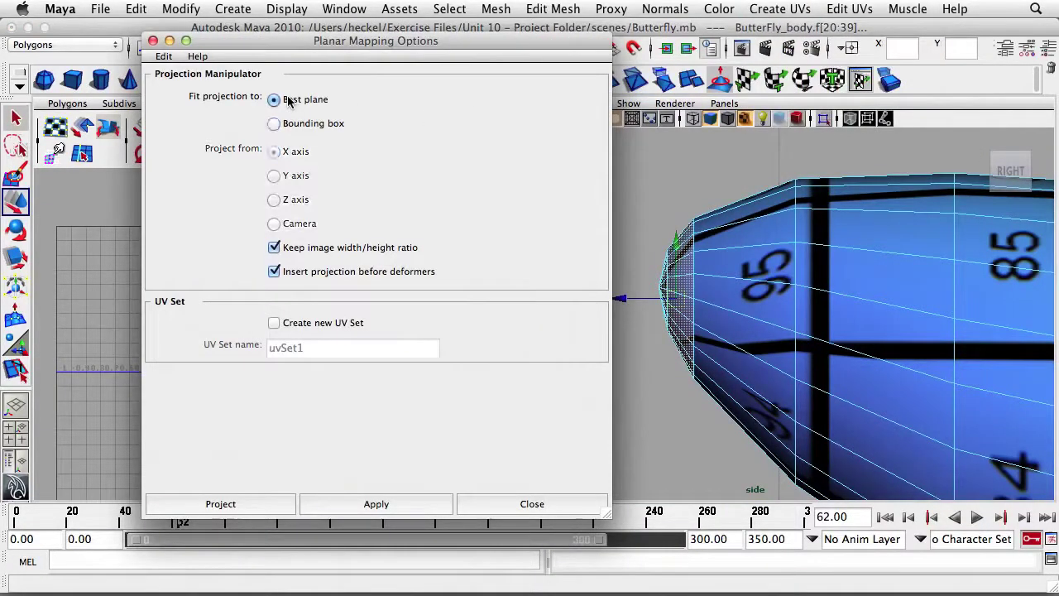
pyautogui.click(280, 504)
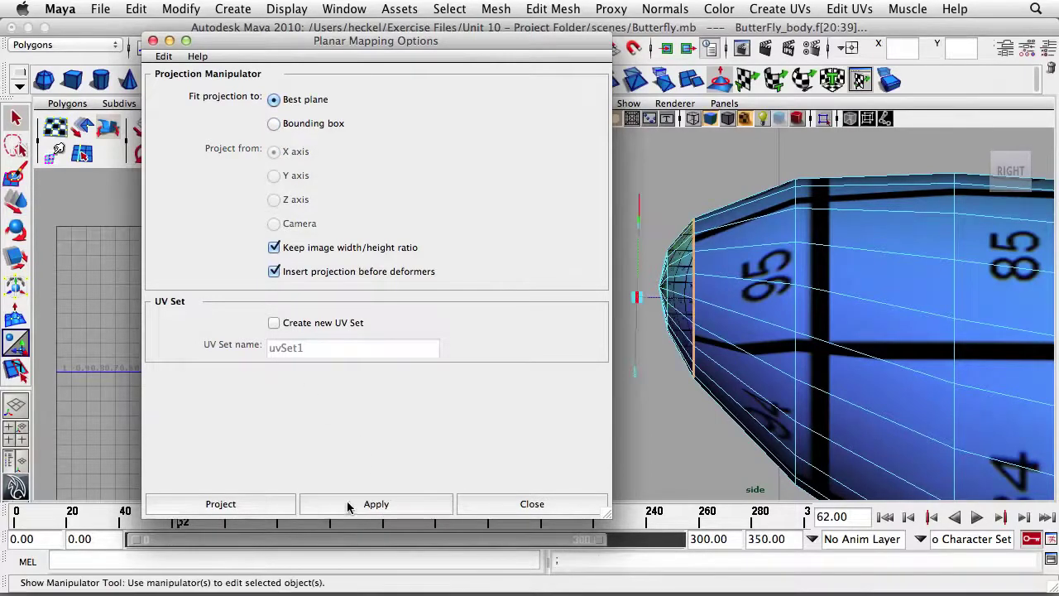
pyautogui.moveTo(393, 50); pyautogui.dragTo(805, 36)
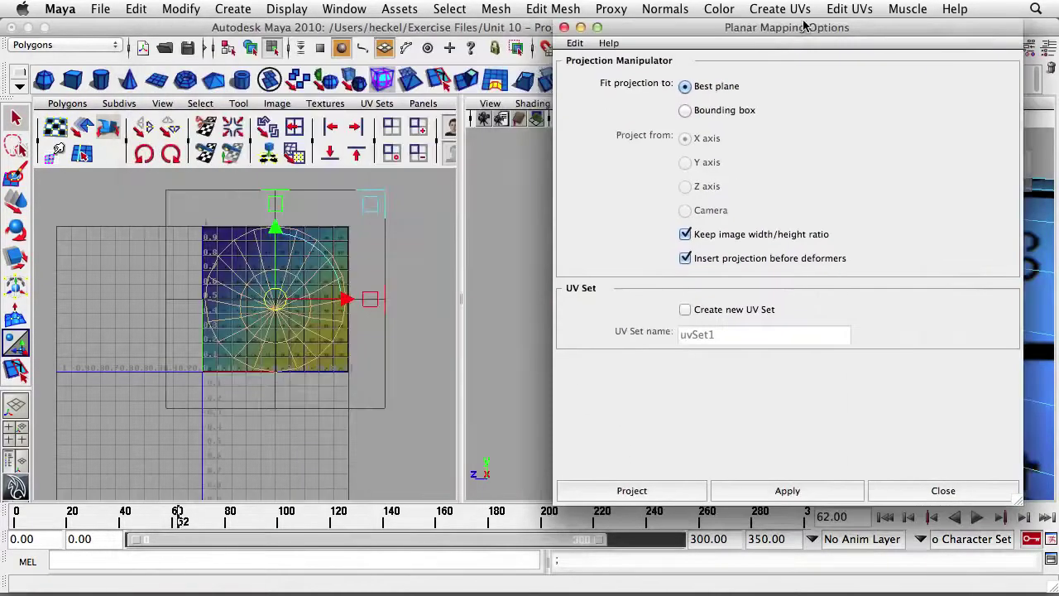
# Step: Try to move the tail tip's planar projection upward with its manipulator, and undo the change
pyautogui.keyDown('alt'); pyautogui.moveTo(241, 289); pyautogui.dragTo(190, 299, button='right'); pyautogui.keyUp('alt')
pyautogui.moveTo(263, 281); pyautogui.dragTo(266, 209)
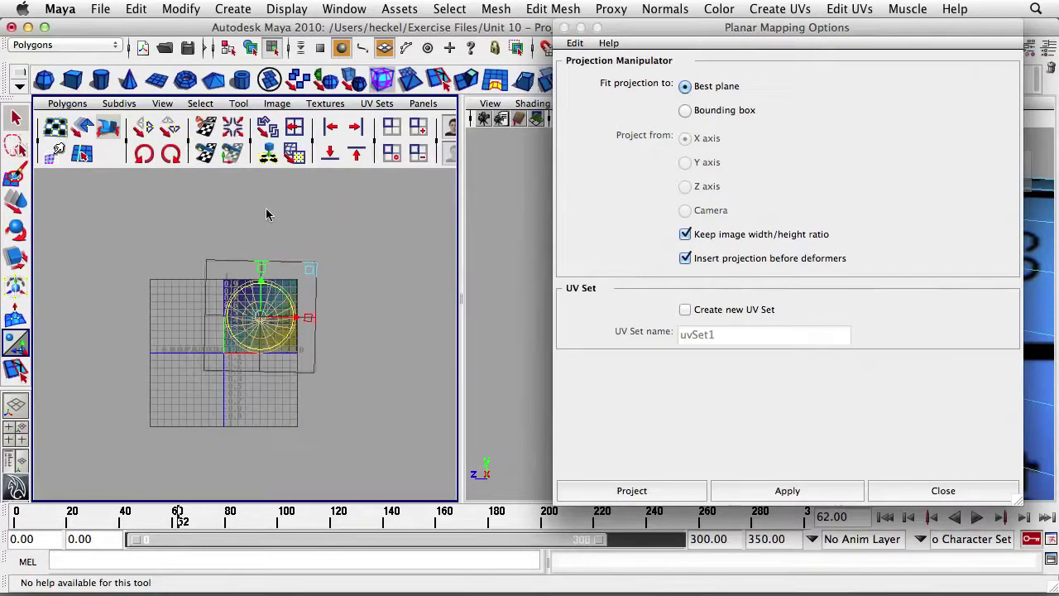
pyautogui.press('z')
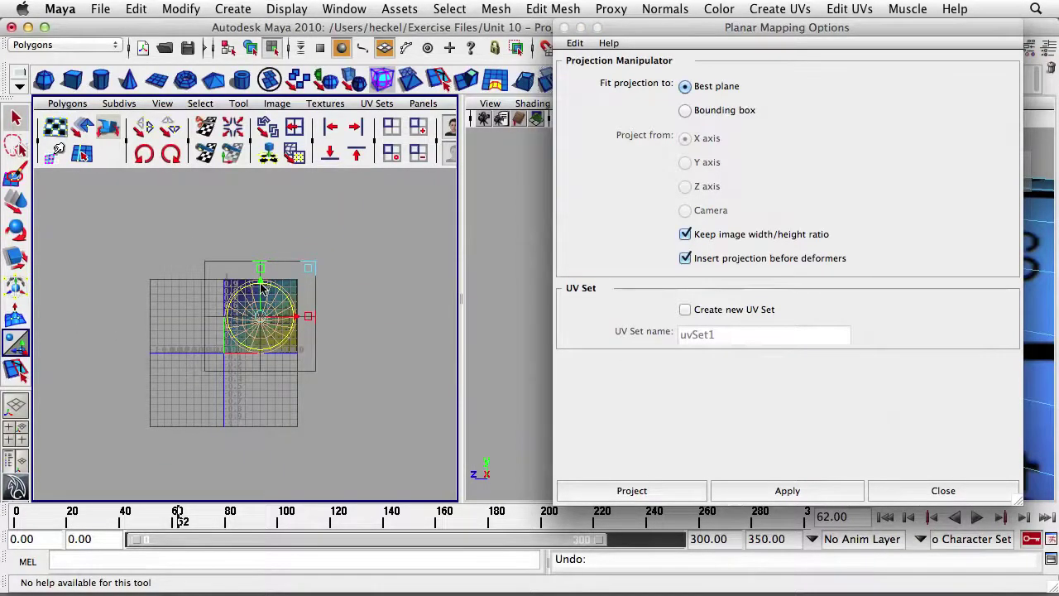
pyautogui.scroll(5, 208, 288)
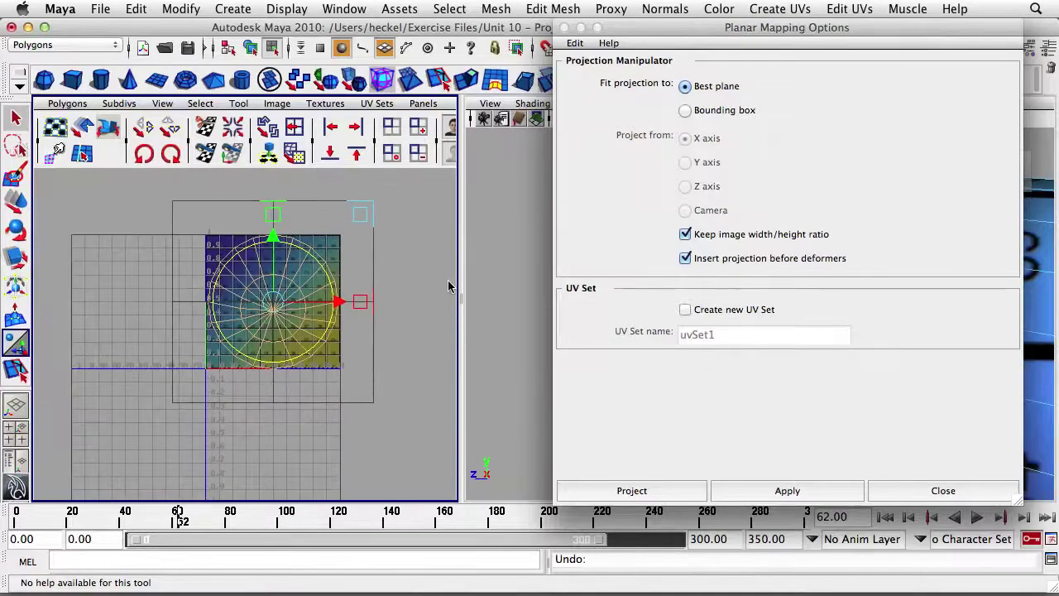
# Step: Try to select the tail tip's UVs and move them above the texture square, and undo it
pyautogui.press('w')
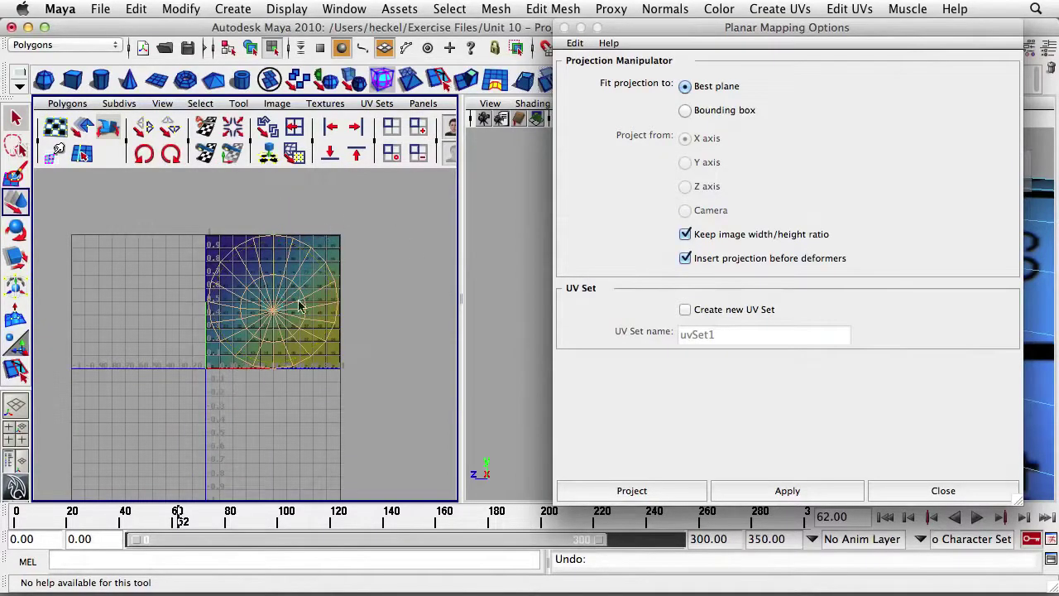
pyautogui.moveTo(274, 298); pyautogui.dragTo(313, 295, button='right')
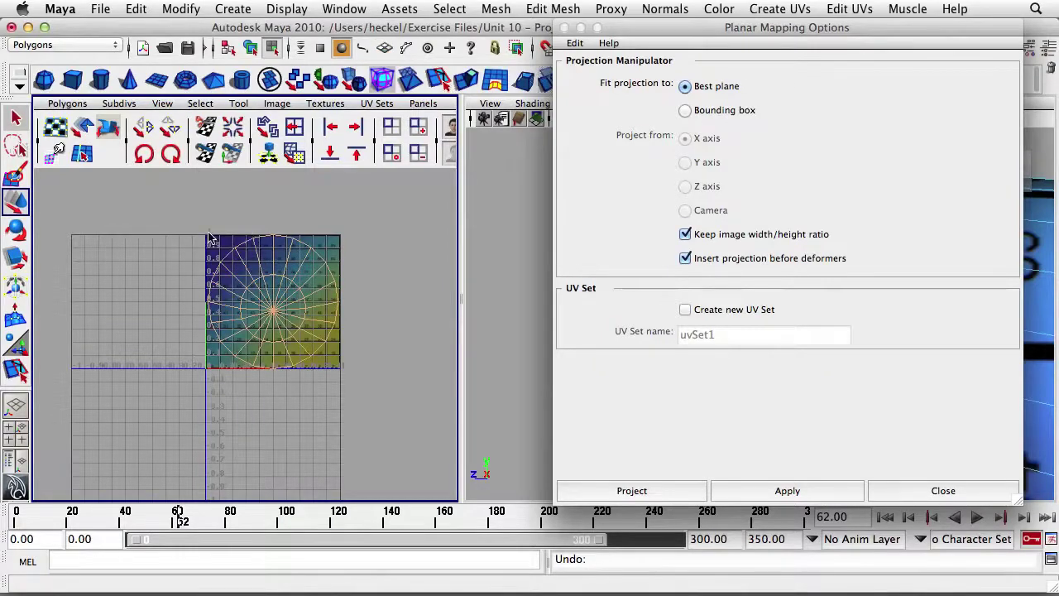
pyautogui.moveTo(205, 233); pyautogui.dragTo(343, 372)
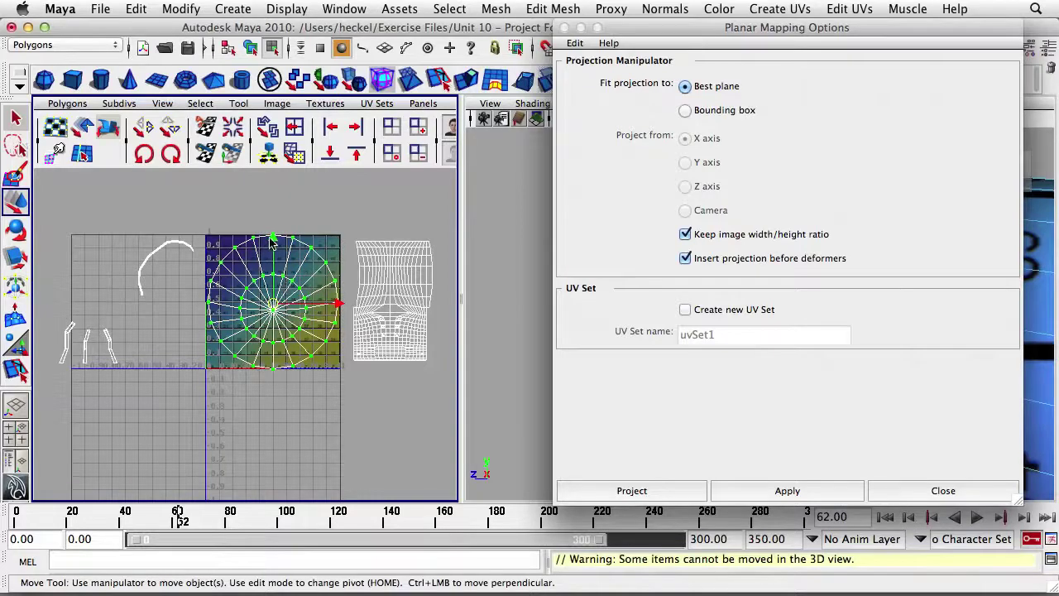
pyautogui.moveTo(273, 242); pyautogui.dragTo(279, 147)
pyautogui.press('z')
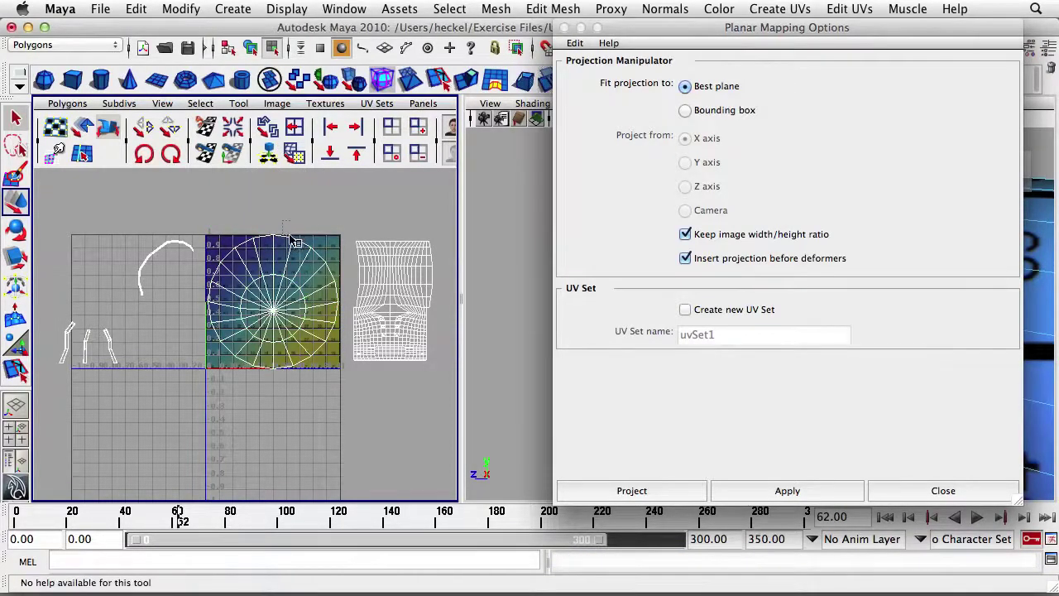
# Step: Select the whole circular tail-tip UV shell and place it above and to the left of the texture square
pyautogui.press('w')
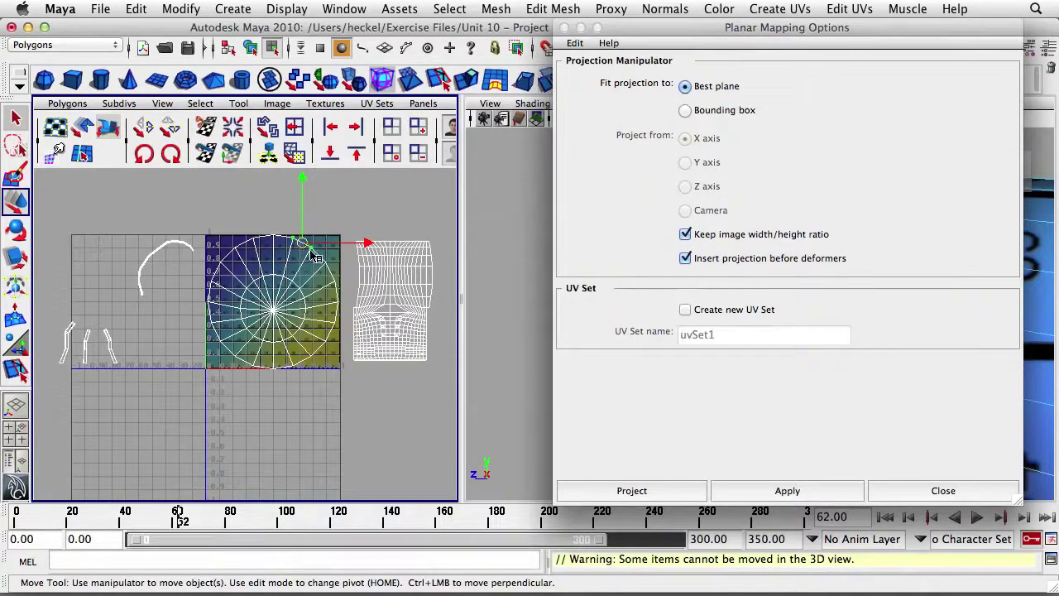
pyautogui.rightClick(306, 251)
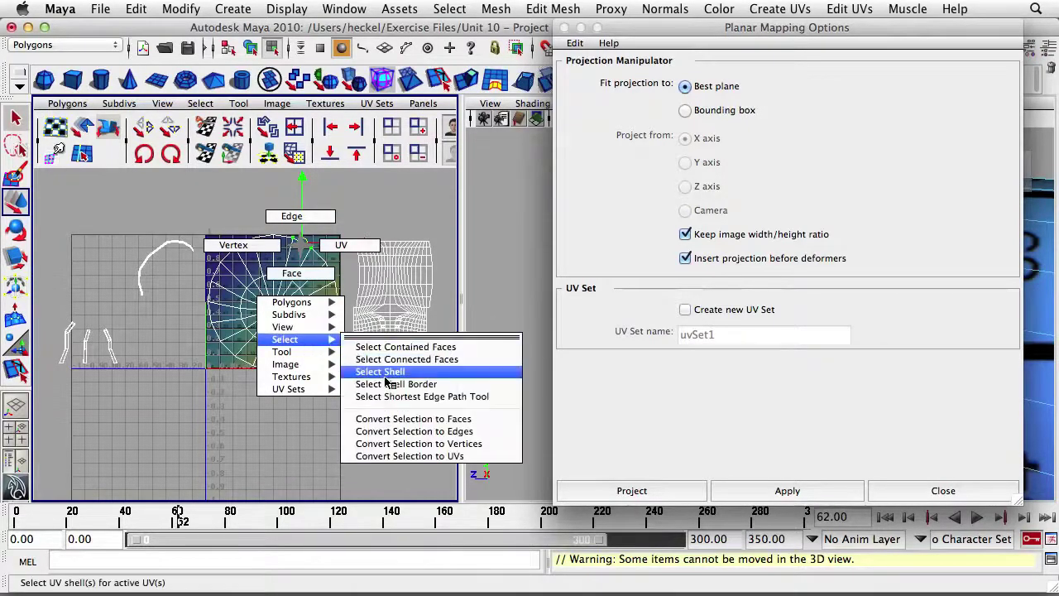
pyautogui.click(382, 372)
pyautogui.moveTo(274, 303); pyautogui.dragTo(249, 162)
pyautogui.keyDown('alt'); pyautogui.moveTo(338, 261); pyautogui.dragTo(296, 255, button='right'); pyautogui.keyUp('alt')
pyautogui.keyDown('alt'); pyautogui.moveTo(295, 255); pyautogui.dragTo(310, 295, button='middle'); pyautogui.keyUp('alt')
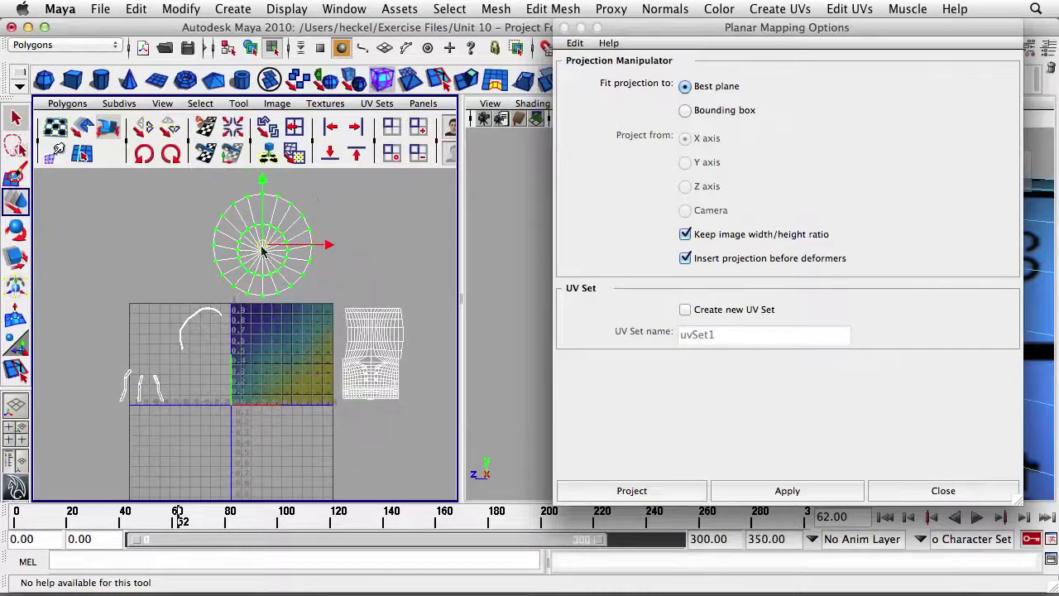
pyautogui.moveTo(262, 248); pyautogui.dragTo(168, 250)
pyautogui.moveTo(167, 250); pyautogui.dragTo(171, 252, button='middle')
pyautogui.click(277, 275)
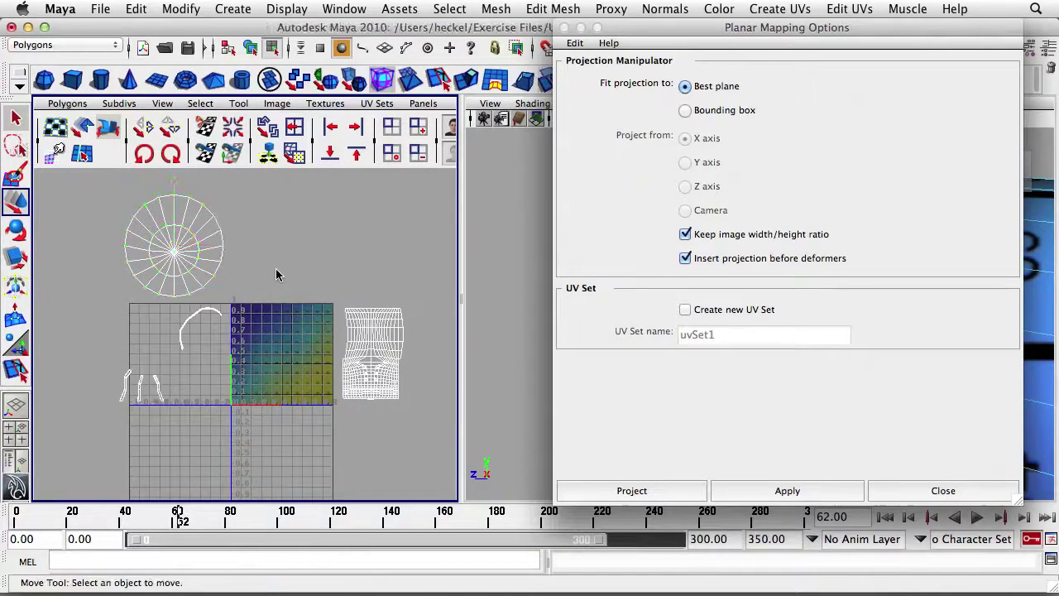
# Step: Select the faces at the front tip of the head and planar map them with the Best plane fit
pyautogui.moveTo(698, 32); pyautogui.dragTo(168, 32)
pyautogui.keyDown('alt'); pyautogui.moveTo(850, 305); pyautogui.dragTo(703, 303, button='right'); pyautogui.keyUp('alt')
pyautogui.keyDown('alt'); pyautogui.moveTo(889, 311); pyautogui.dragTo(753, 339, button='middle'); pyautogui.keyUp('alt')
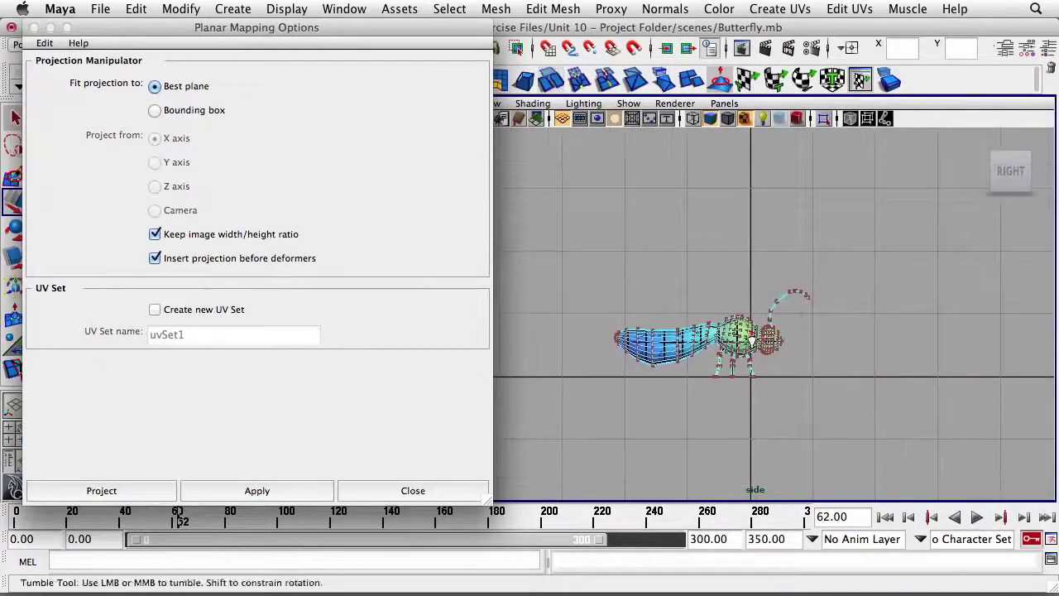
pyautogui.keyDown('alt'); pyautogui.moveTo(753, 340); pyautogui.dragTo(741, 354, button='right'); pyautogui.keyUp('alt')
pyautogui.scroll(6, 740, 354)
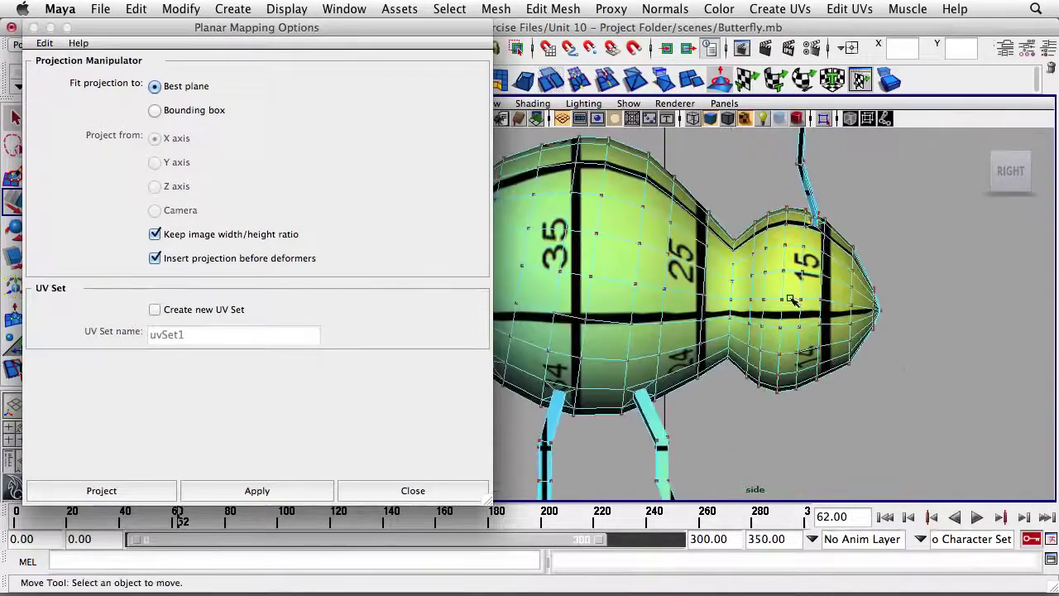
pyautogui.rightClick(877, 304)
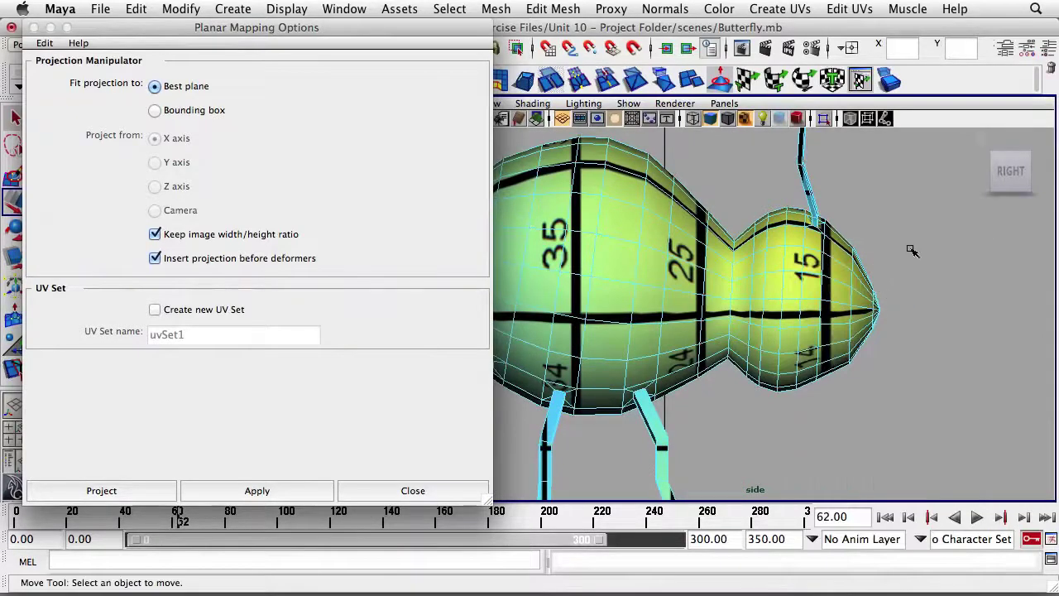
pyautogui.moveTo(910, 248); pyautogui.dragTo(867, 391)
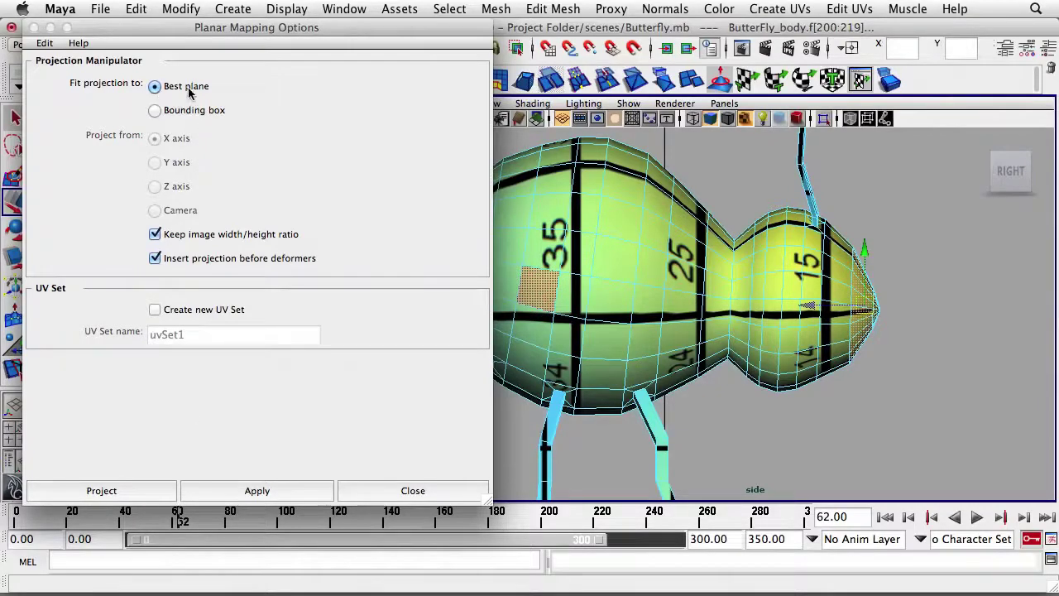
pyautogui.click(120, 490)
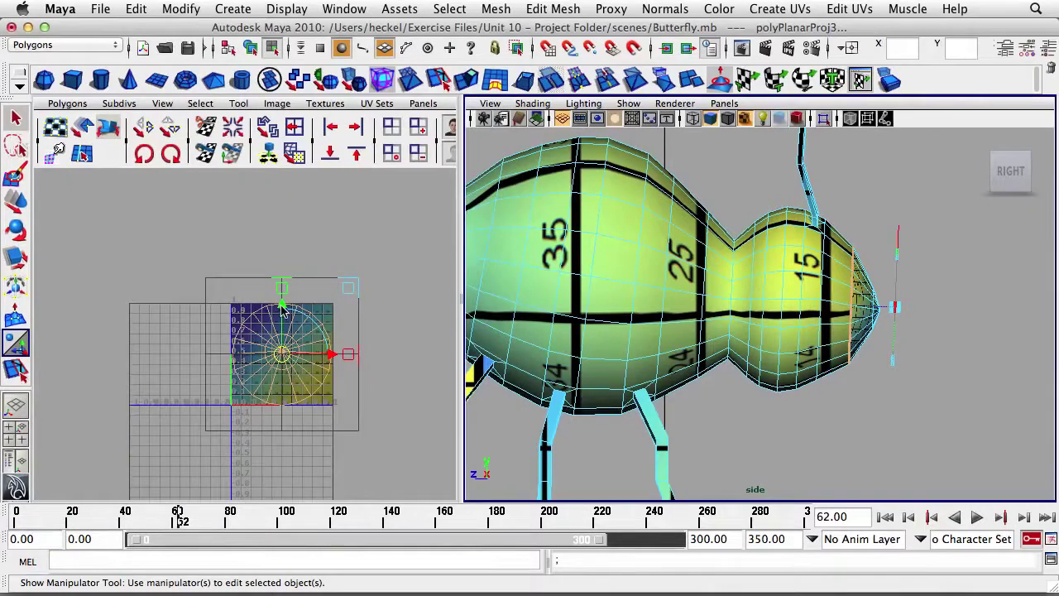
# Step: Try to shift the head tip's planar projection upward with its manipulator, and undo the adjustment
pyautogui.moveTo(333, 359)
pyautogui.mouseDown()
pyautogui.moveTo(346, 357)
pyautogui.moveTo(327, 356)
pyautogui.mouseUp()
pyautogui.moveTo(283, 307); pyautogui.dragTo(273, 261)
pyautogui.press('z')
pyautogui.keyDown('alt'); pyautogui.moveTo(240, 321); pyautogui.dragTo(348, 351, button='right'); pyautogui.keyUp('alt')
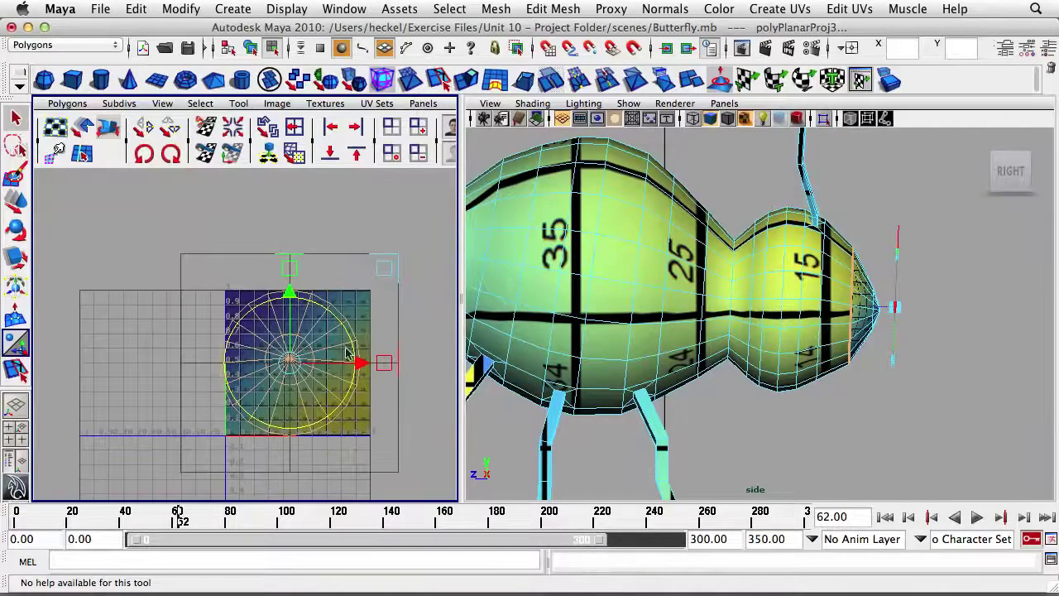
pyautogui.keyDown('alt'); pyautogui.moveTo(307, 354); pyautogui.dragTo(303, 320, button='middle'); pyautogui.keyUp('alt')
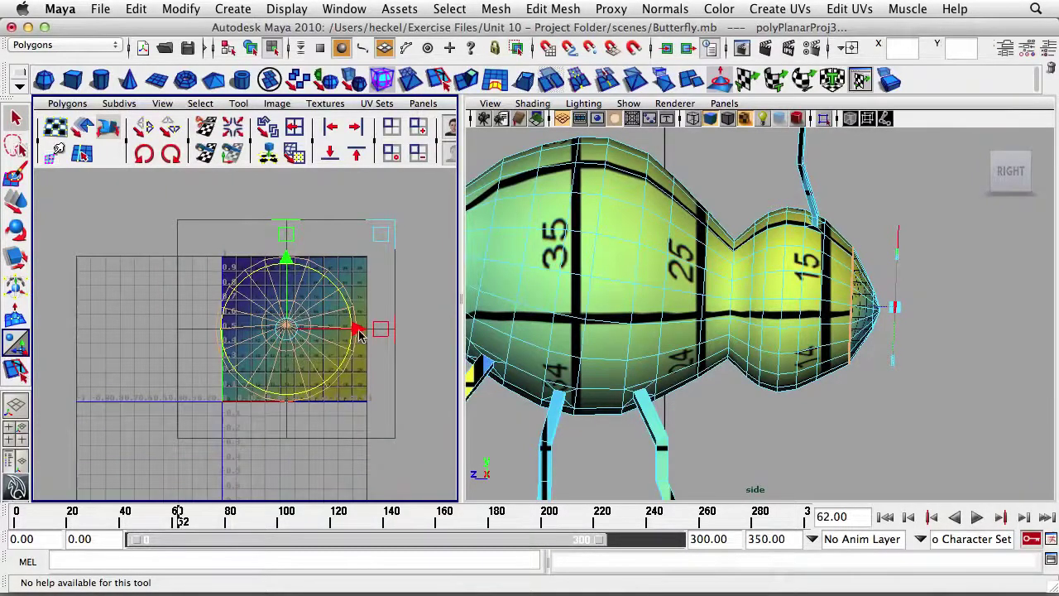
pyautogui.hotkey('ctrl', 'z')
# Step: Select the head tip's circular UV shell and move it straight up above the texture square, beside the tail-tip shell
pyautogui.moveTo(324, 303); pyautogui.dragTo(343, 291, button='right')
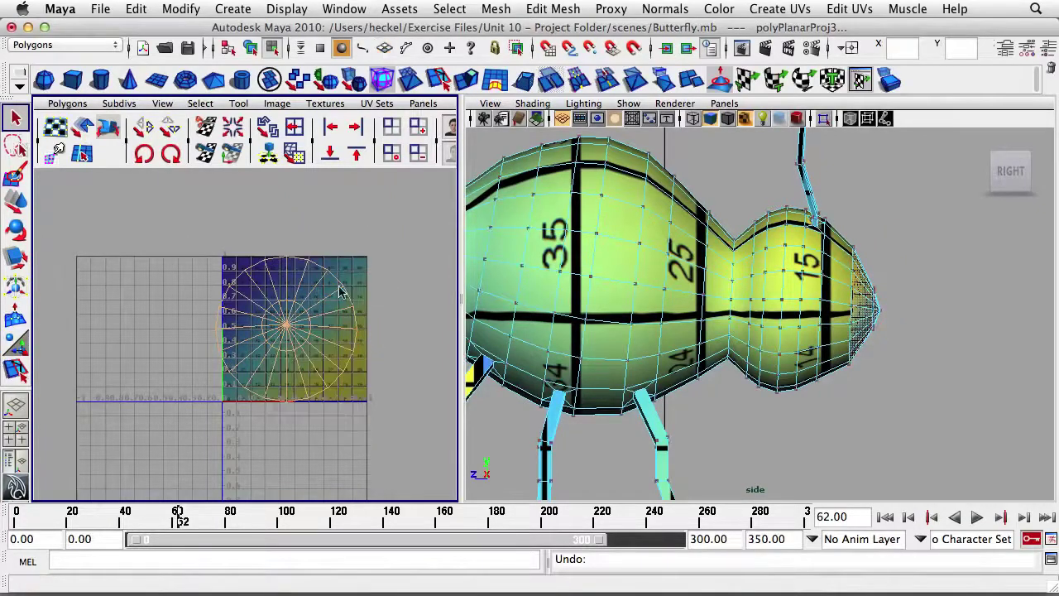
pyautogui.click(344, 289)
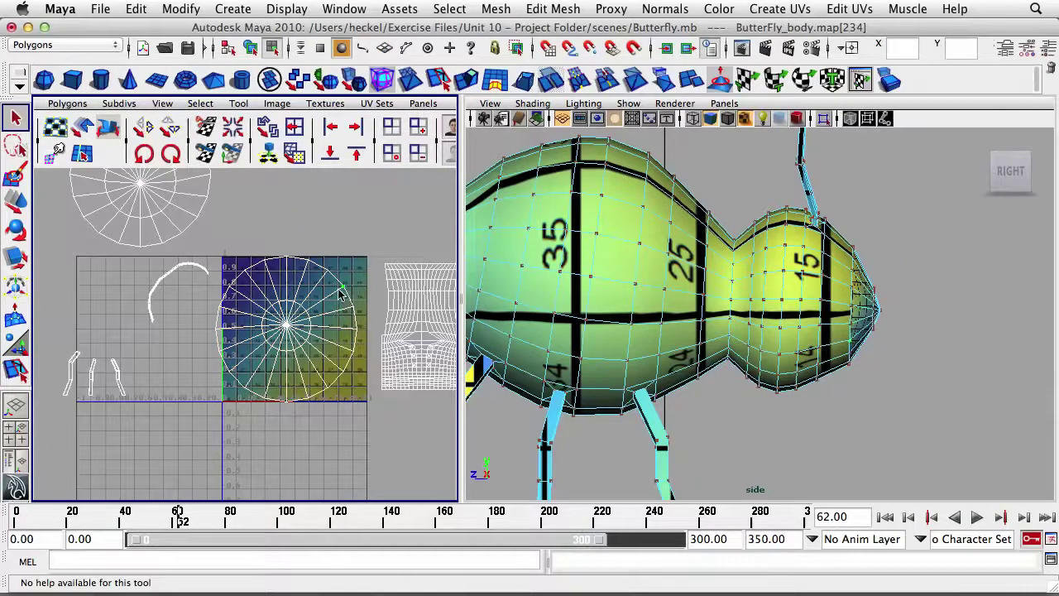
pyautogui.rightClick(339, 292)
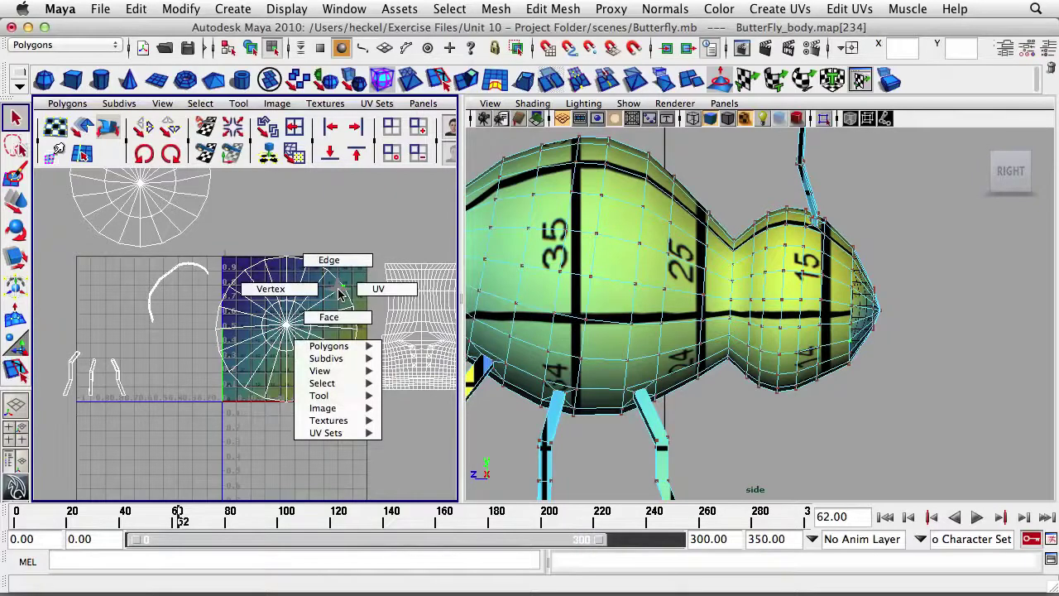
pyautogui.moveTo(339, 294); pyautogui.dragTo(470, 417, button='right')
pyautogui.press('a')
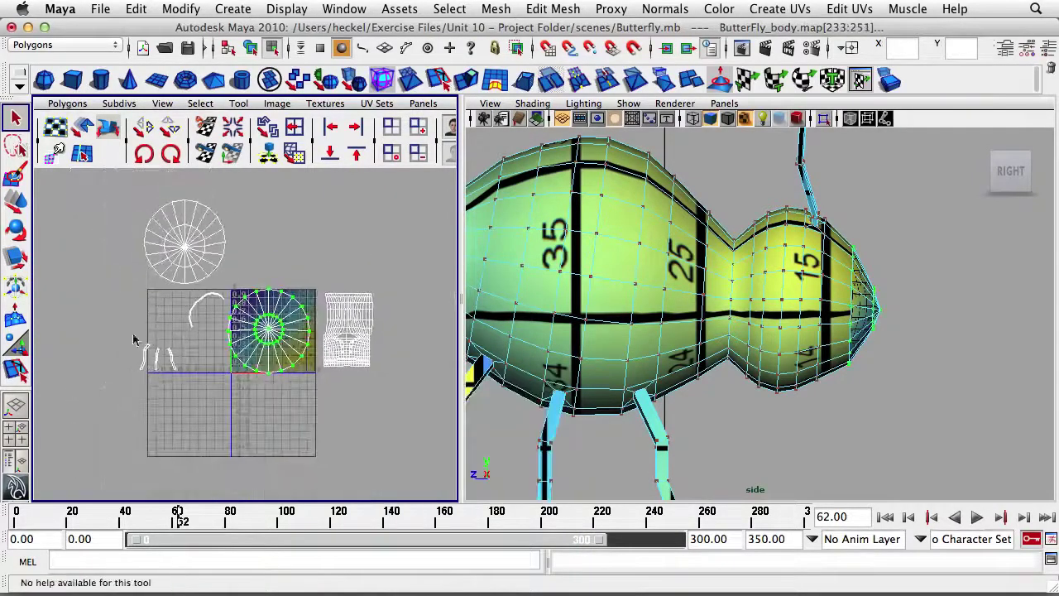
pyautogui.press('w')
pyautogui.moveTo(269, 272); pyautogui.dragTo(269, 179)
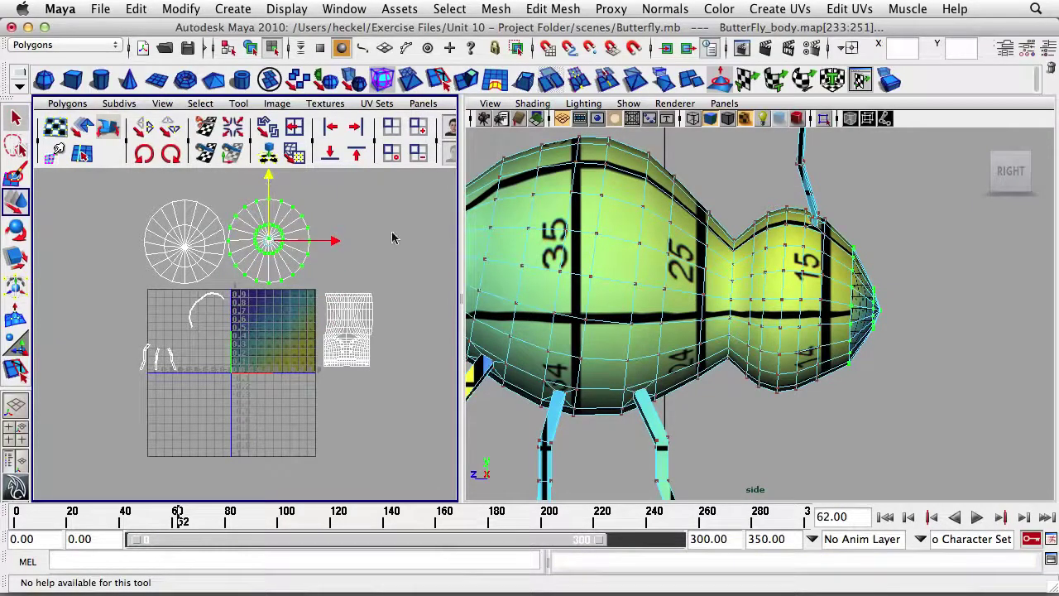
# Step: Clear the UV selection and bring up the hotbox over the side view
pyautogui.click(765, 417)
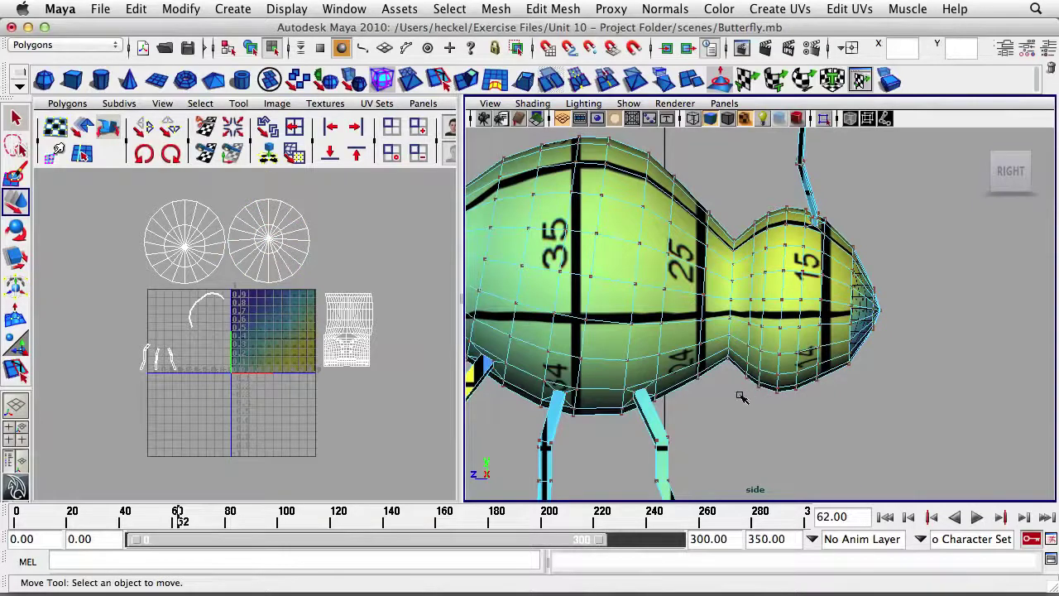
pyautogui.press('space')
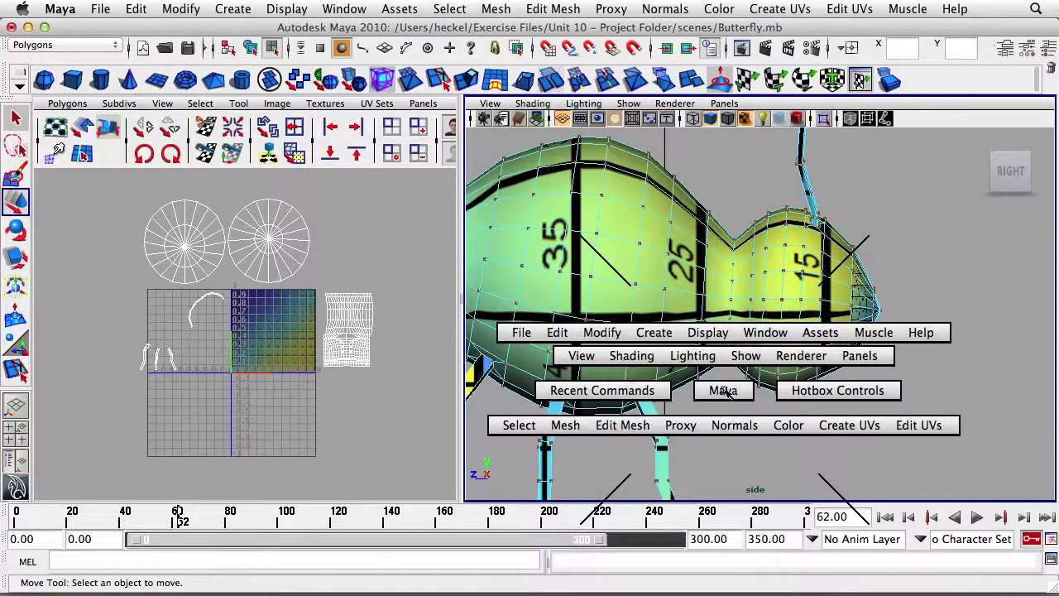